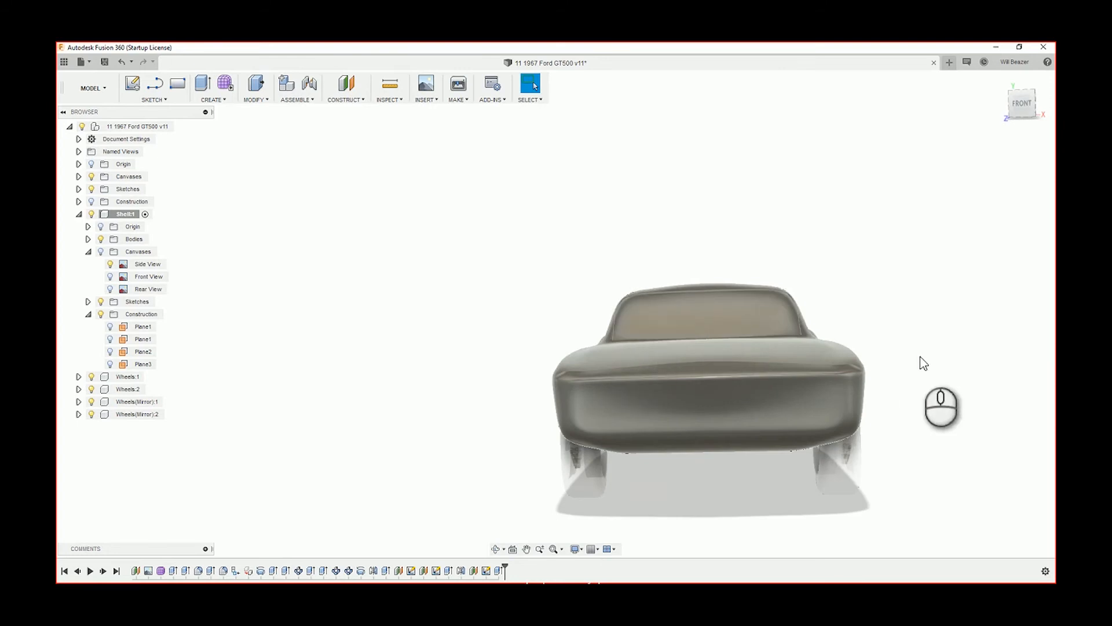
Step: Set the visual style to Shaded with Visible Edges Only
{"action": "middle_click_drag", "start_coordinate": [919, 355], "coordinate": [549, 579], "text": "shift"}
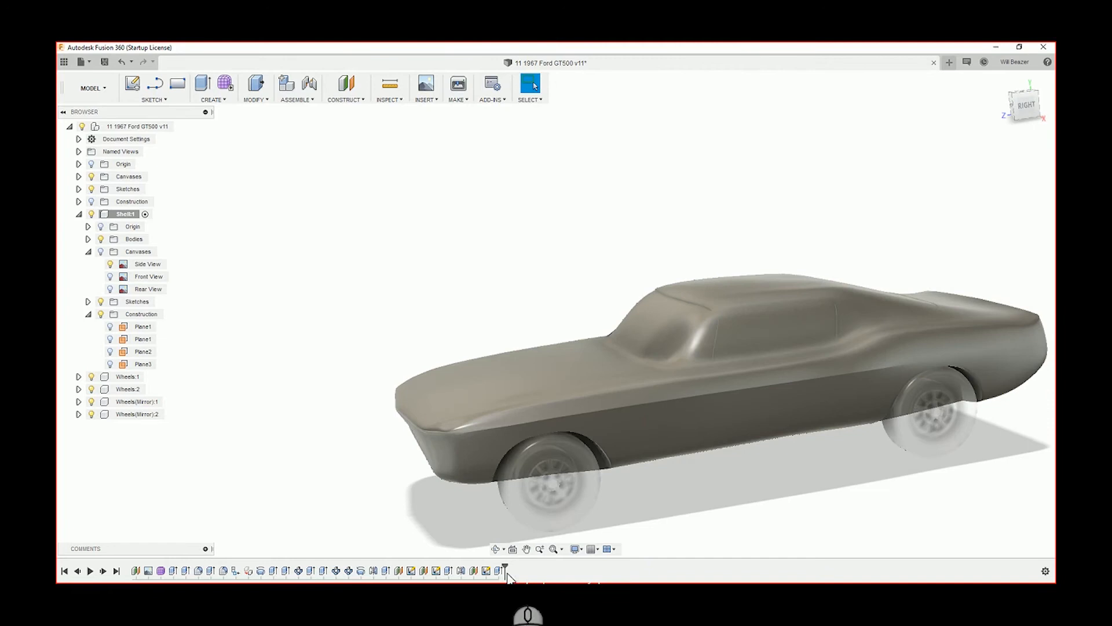
{"action": "left_click", "coordinate": [573, 555]}
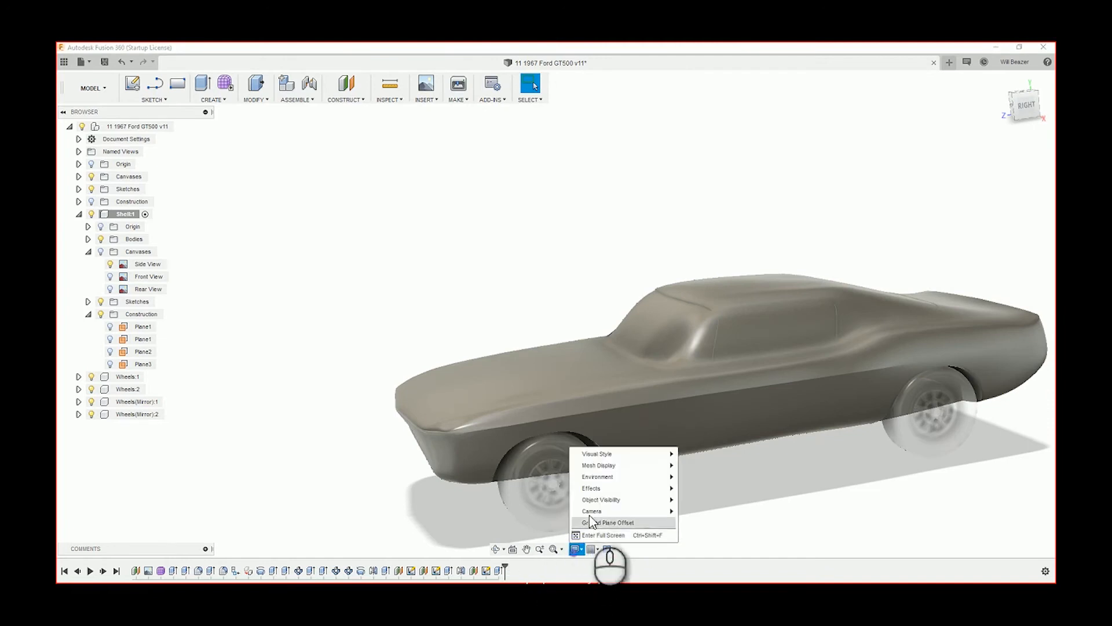
{"action": "mouse_move", "coordinate": [602, 454]}
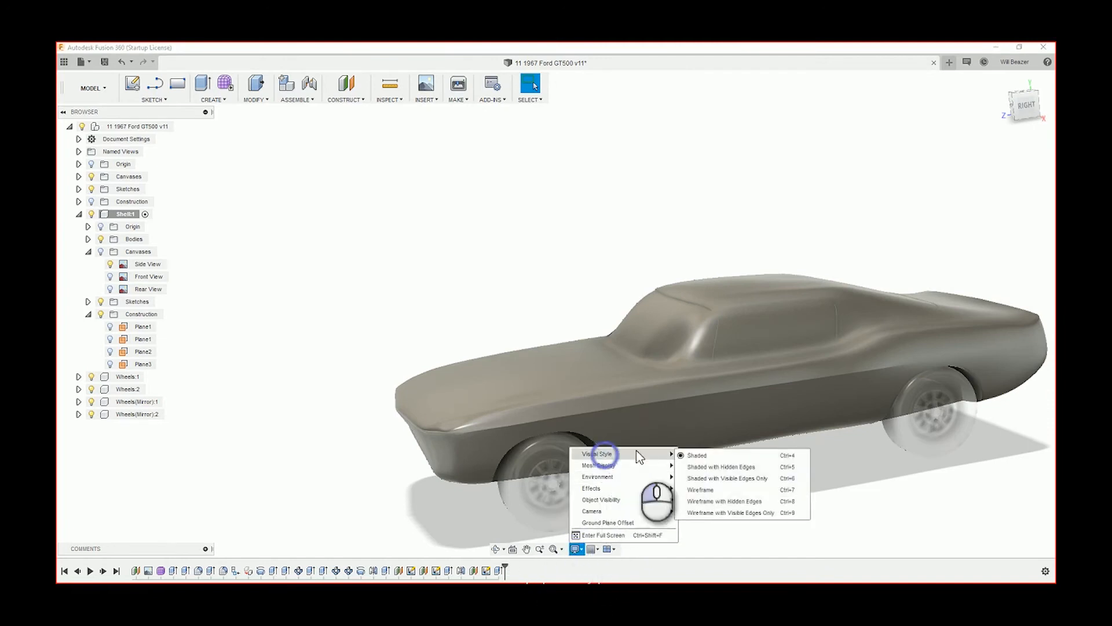
{"action": "left_click", "coordinate": [703, 478]}
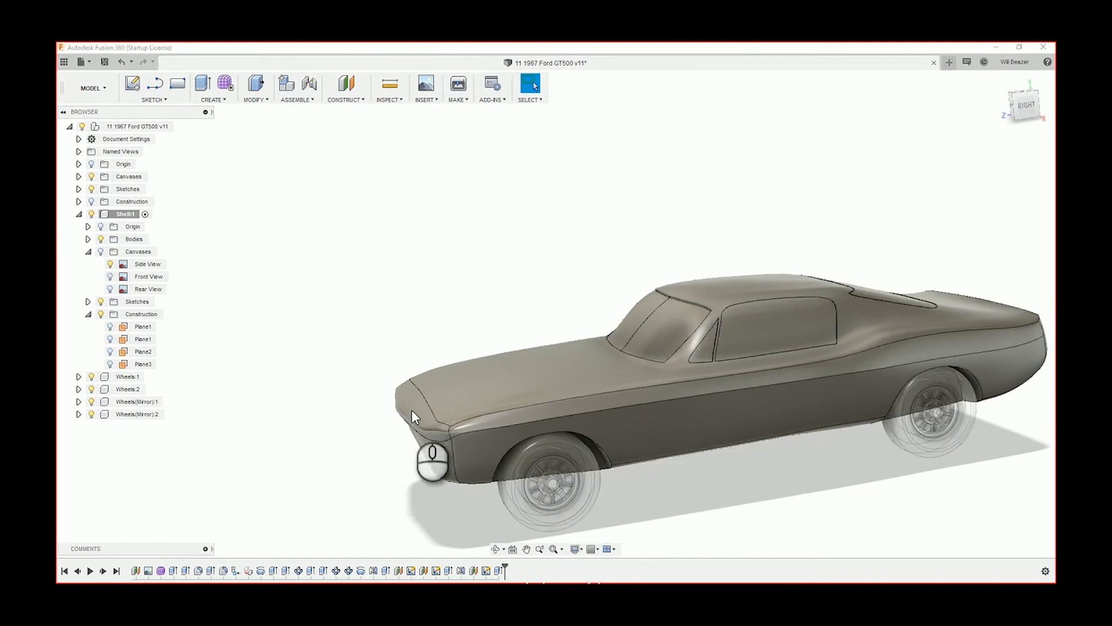
Step: Activate the top-level 1967 Ford GT500 component and turn on the Shell component's Canvases folder
{"action": "left_click", "coordinate": [169, 126]}
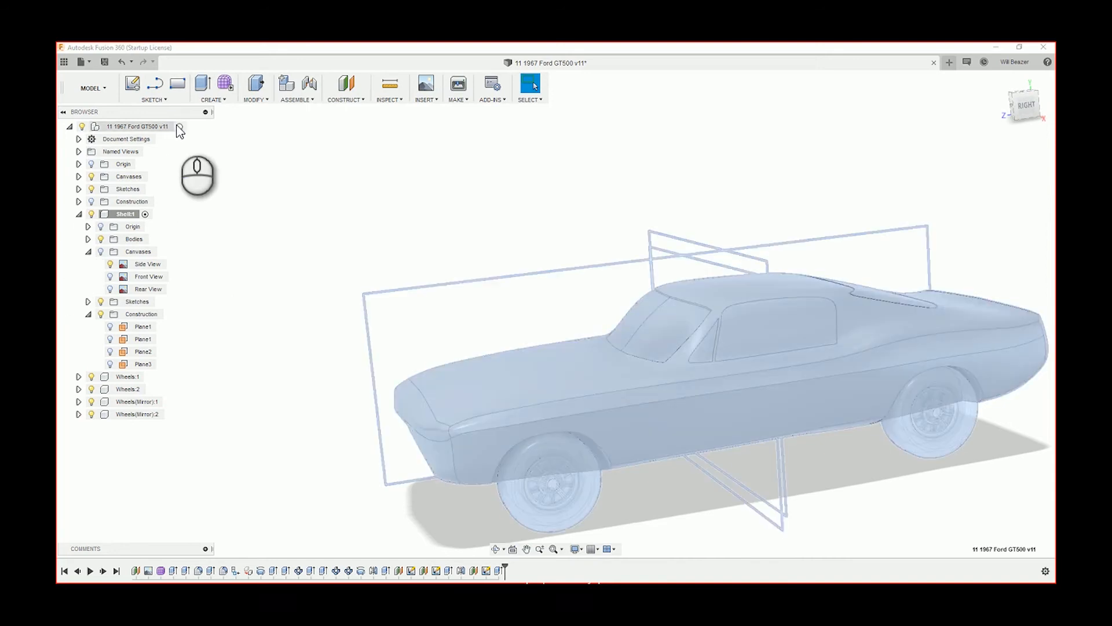
{"action": "left_click", "coordinate": [278, 255]}
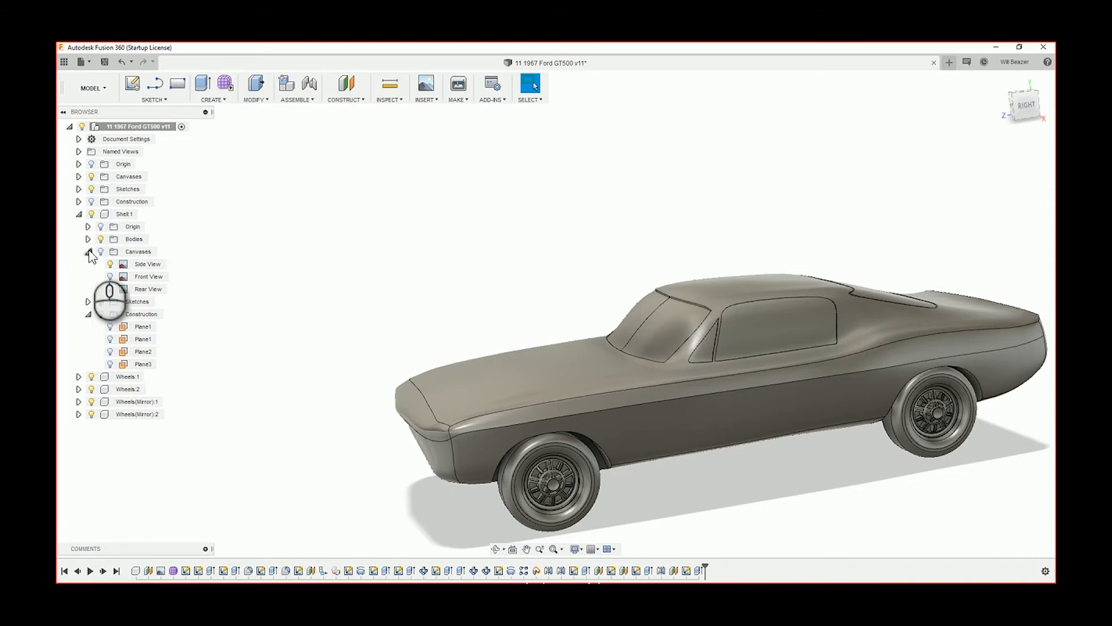
{"action": "left_click", "coordinate": [101, 251]}
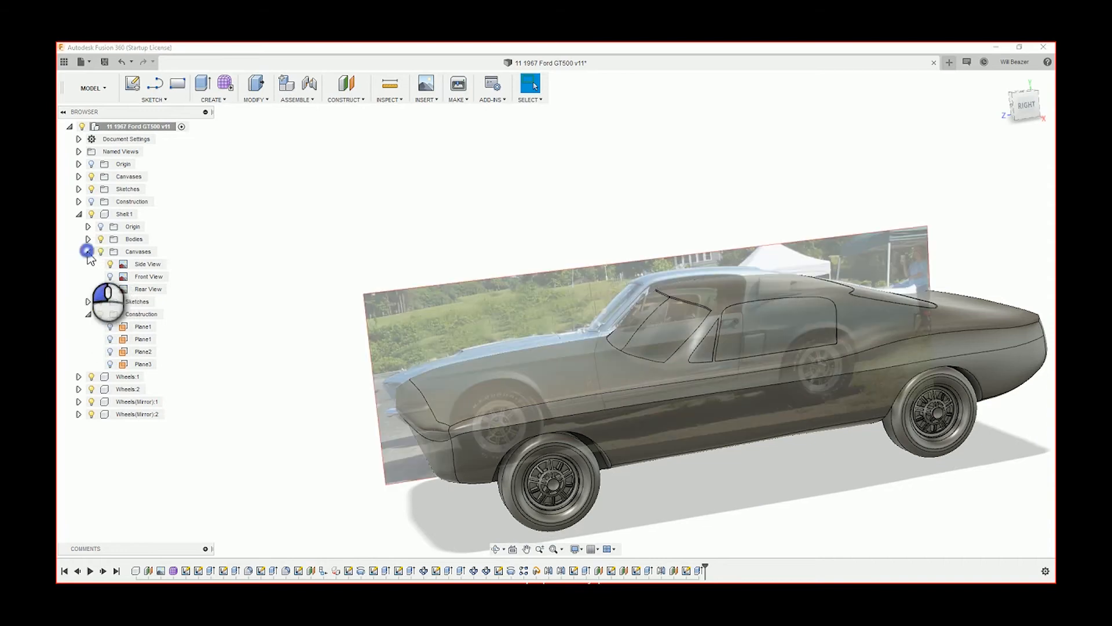
{"action": "left_click", "coordinate": [88, 251]}
{"action": "left_click", "coordinate": [79, 213]}
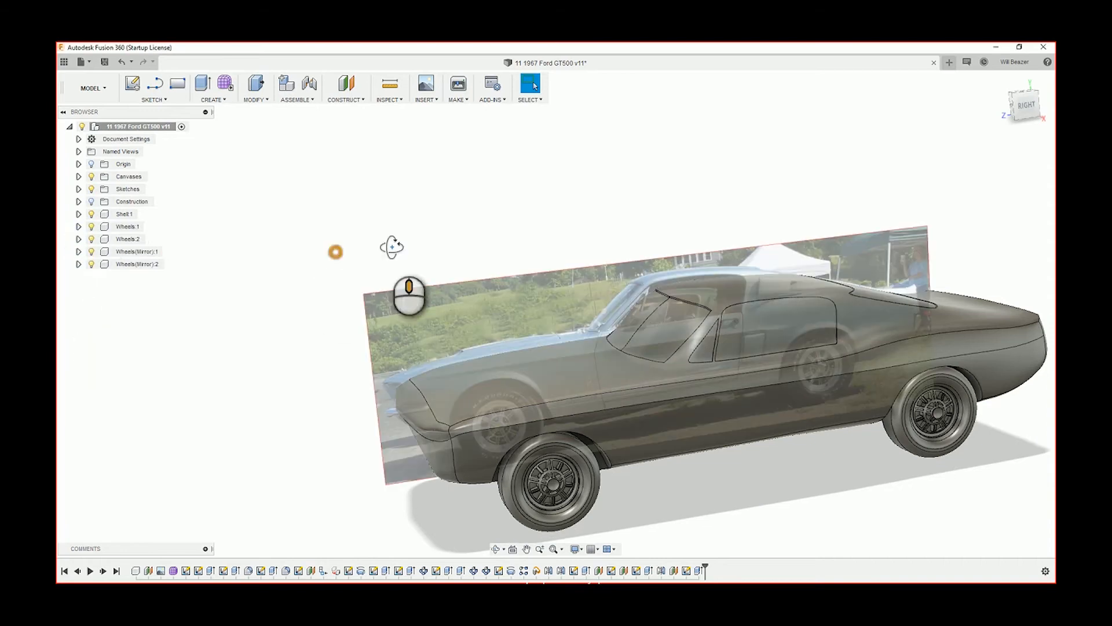
{"action": "middle_click_drag", "start_coordinate": [392, 247], "coordinate": [427, 253], "text": "shift"}
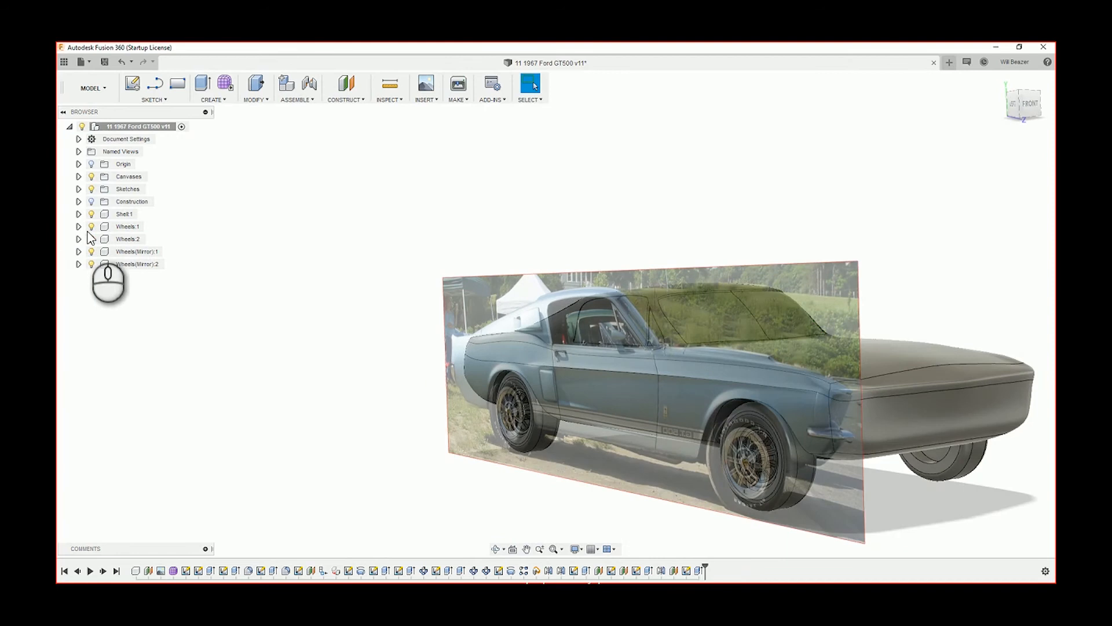
Step: In the Shell component's canvases, hide Side View and show Front View
{"action": "left_click", "coordinate": [78, 214]}
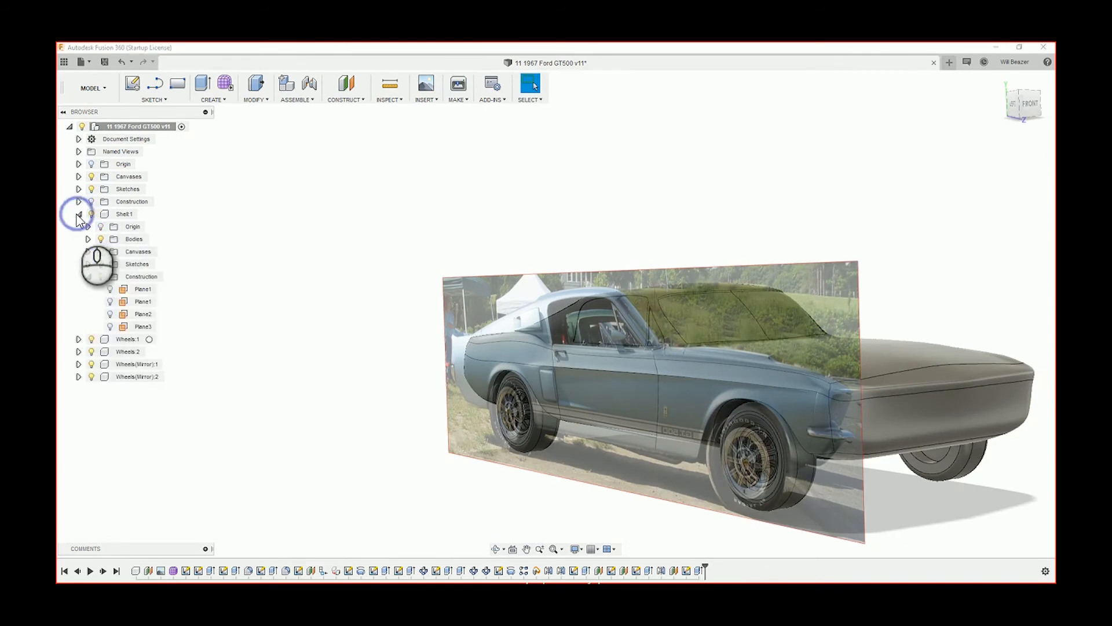
{"action": "left_click", "coordinate": [88, 276]}
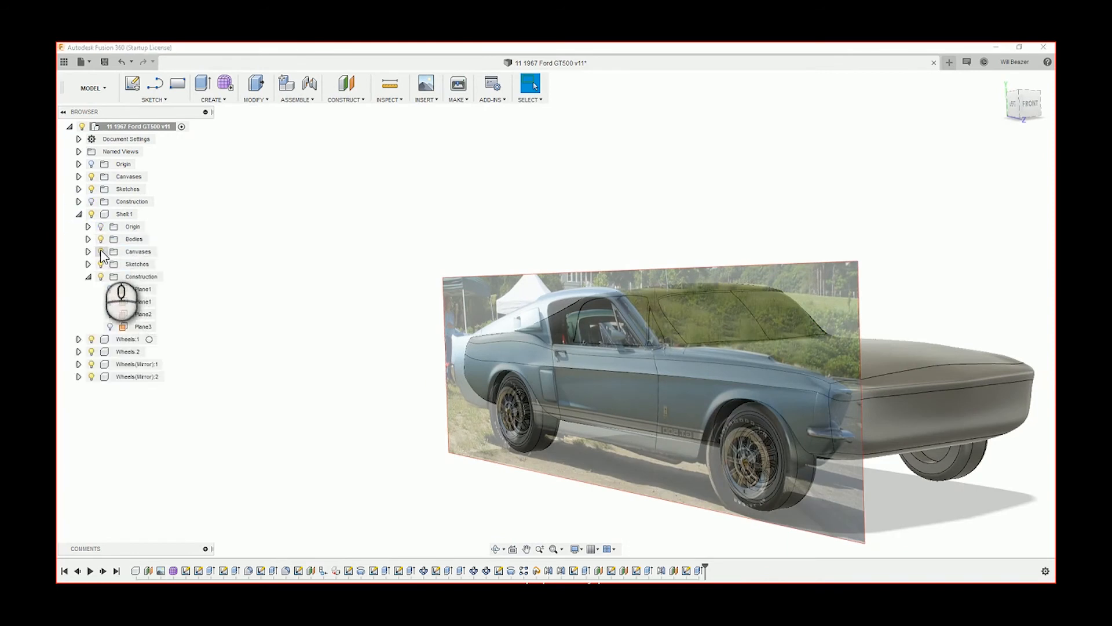
{"action": "left_click", "coordinate": [86, 251]}
{"action": "left_click", "coordinate": [110, 276]}
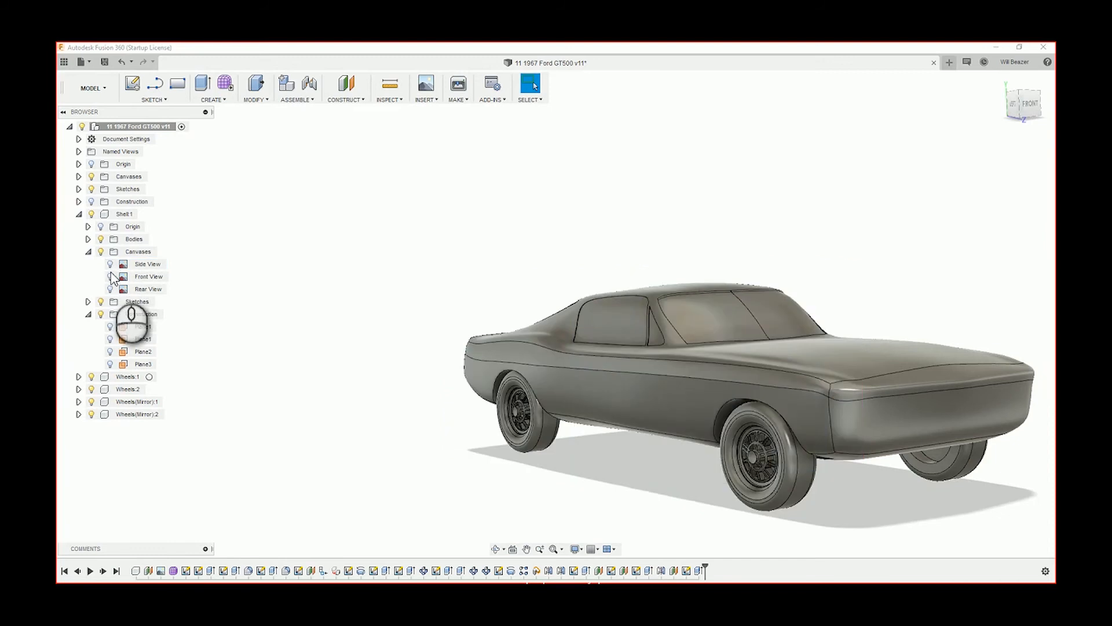
{"action": "left_click", "coordinate": [111, 276]}
Step: Show the second Plane1 in the Shell's construction planes and start a sketch on it at the car's nose
{"action": "middle_click_drag", "start_coordinate": [646, 372], "coordinate": [616, 369], "text": "shift"}
{"action": "left_click", "coordinate": [1024, 103]}
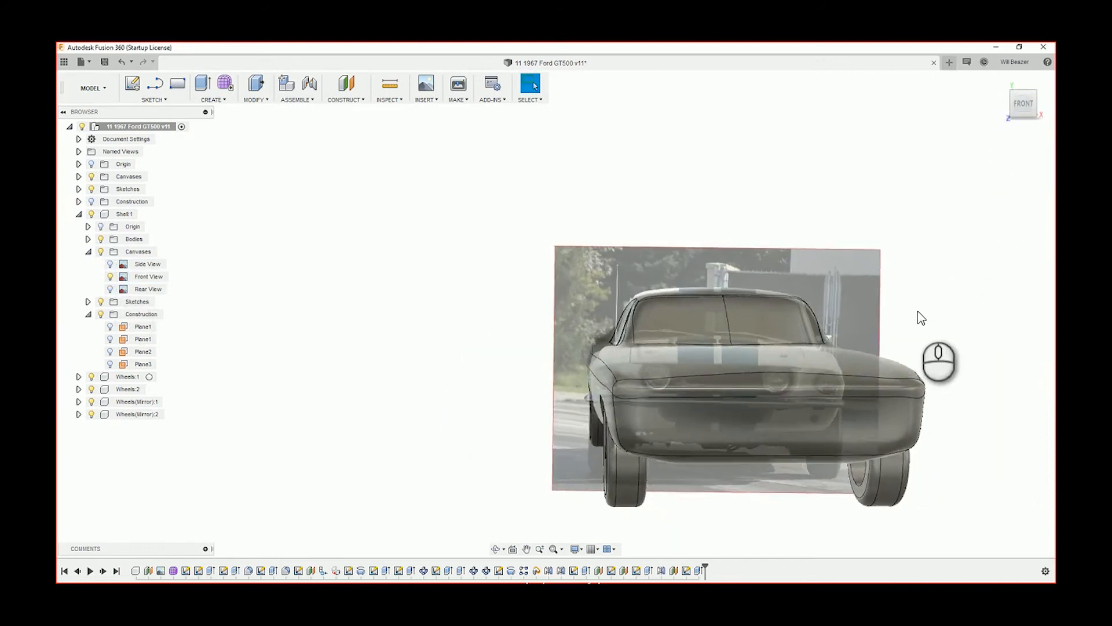
{"action": "scroll", "coordinate": [863, 414], "scroll_direction": "up", "scroll_amount": 8}
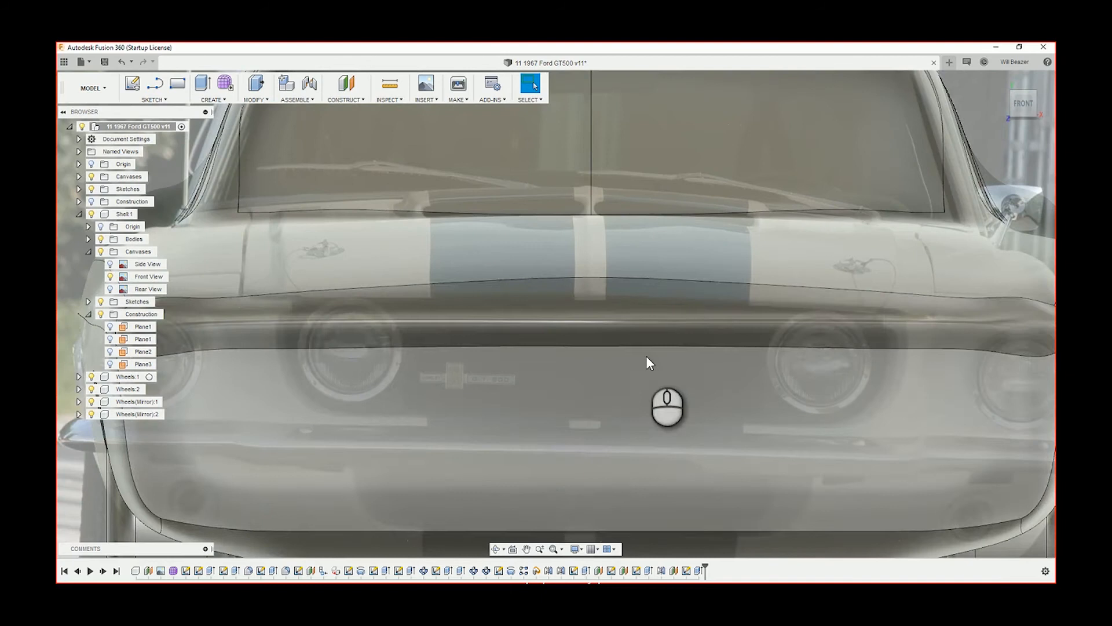
{"action": "scroll", "coordinate": [567, 284], "scroll_direction": "down", "scroll_amount": 4}
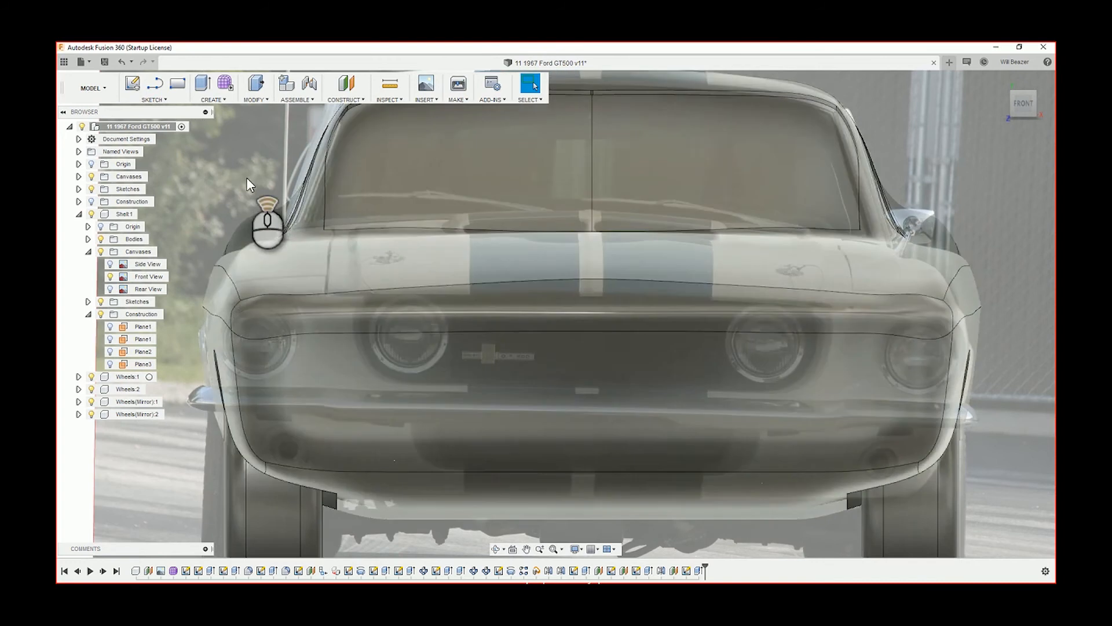
{"action": "scroll", "coordinate": [246, 177], "scroll_direction": "down", "scroll_amount": 3}
{"action": "left_click", "coordinate": [131, 86]}
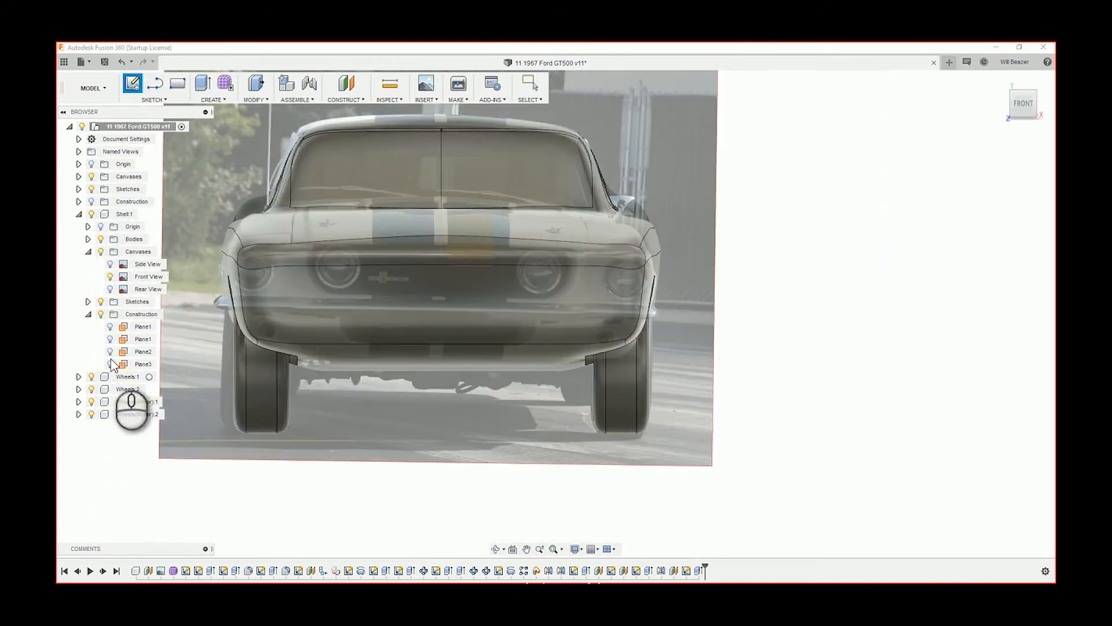
{"action": "middle_click_drag", "start_coordinate": [356, 356], "coordinate": [380, 370], "text": "shift"}
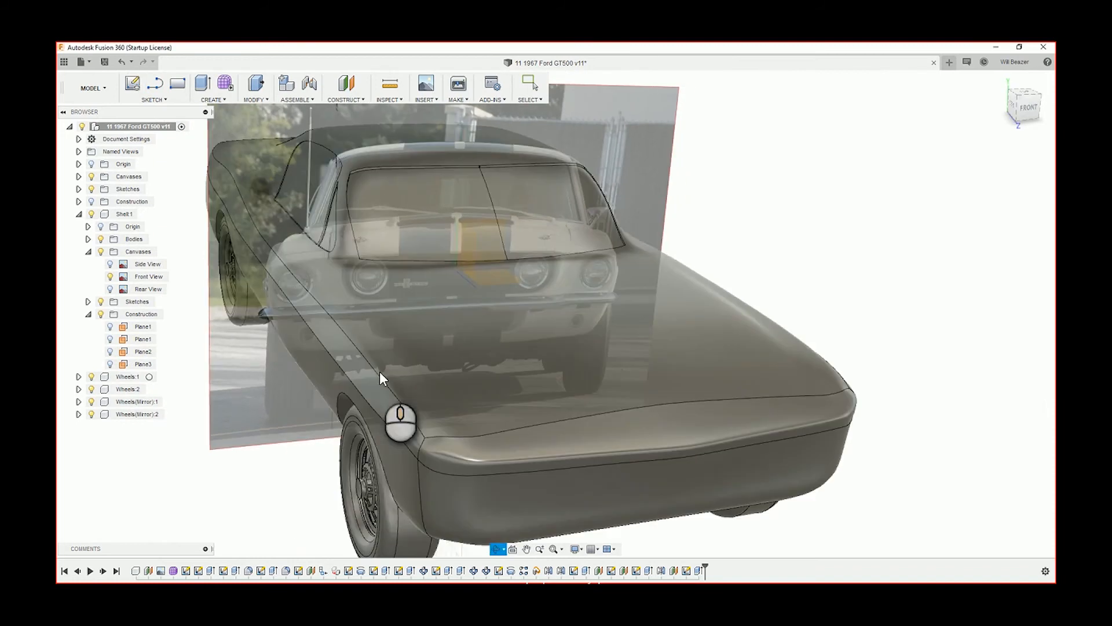
{"action": "left_click", "coordinate": [115, 342]}
{"action": "left_click", "coordinate": [749, 423]}
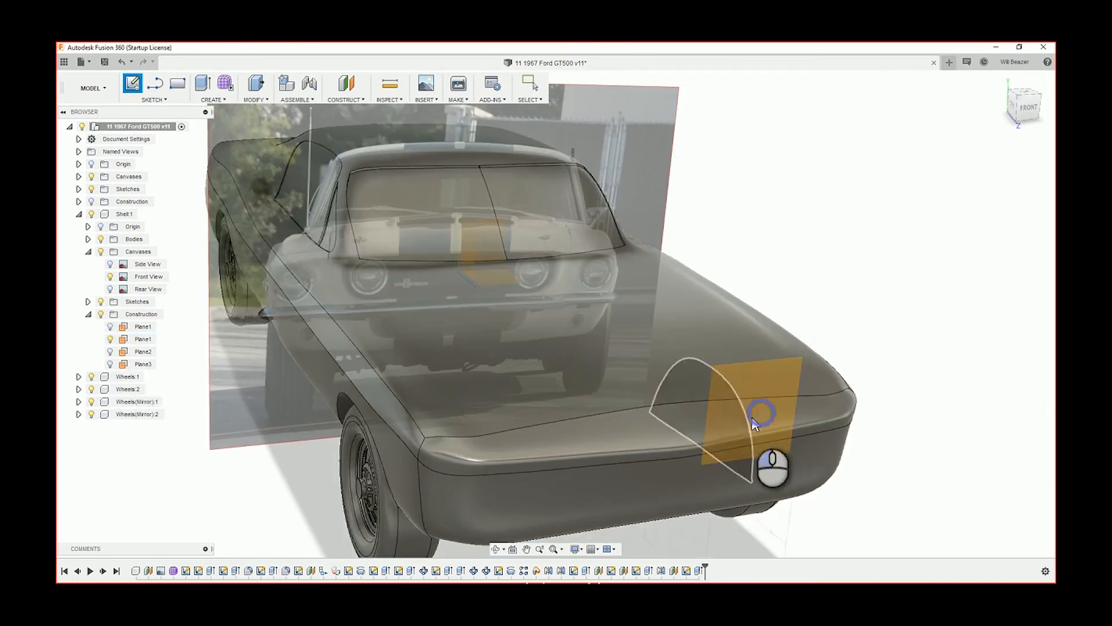
{"action": "scroll", "coordinate": [537, 341], "scroll_direction": "up", "scroll_amount": 5}
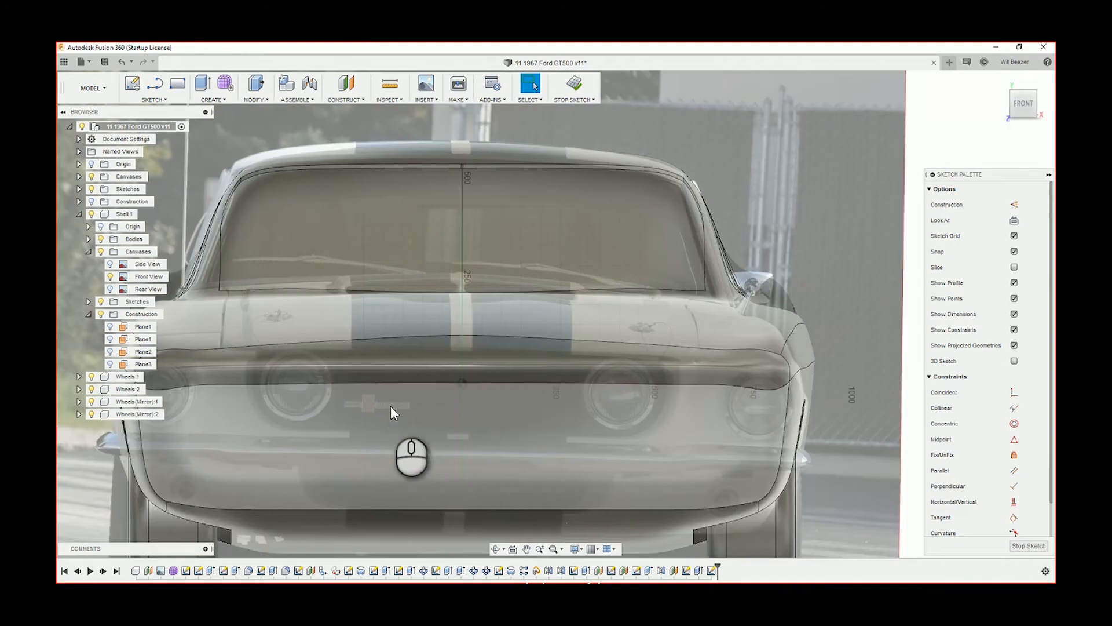
Step: Sketch a short vertical construction line down from the horizontal axis through the inner headlight left of the car's centre
{"action": "middle_click_drag", "start_coordinate": [391, 411], "coordinate": [431, 303]}
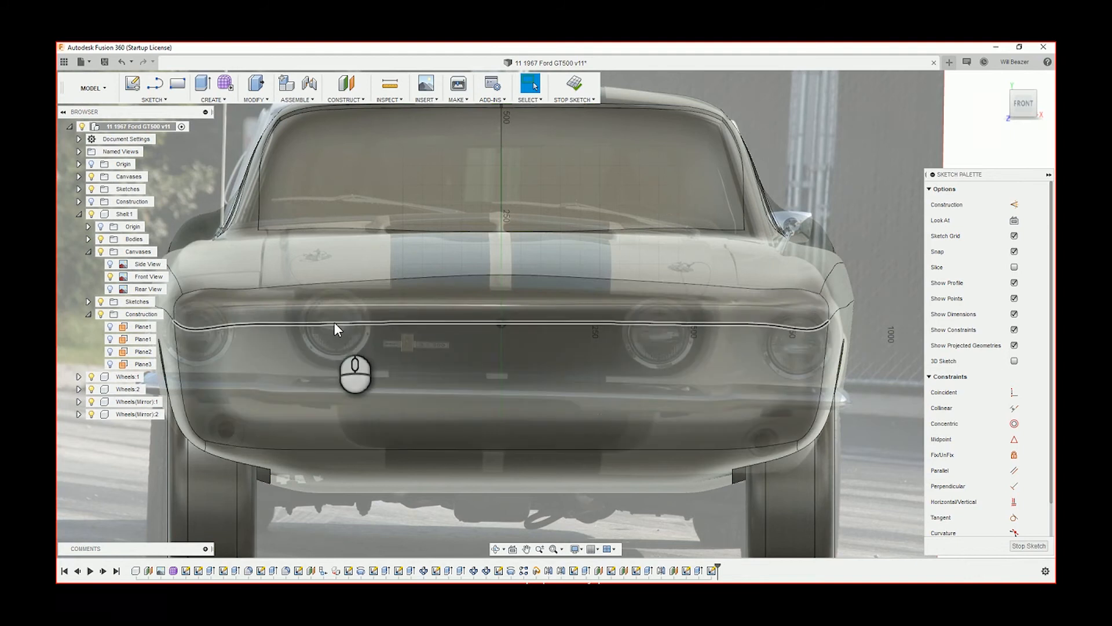
{"action": "key", "text": "l"}
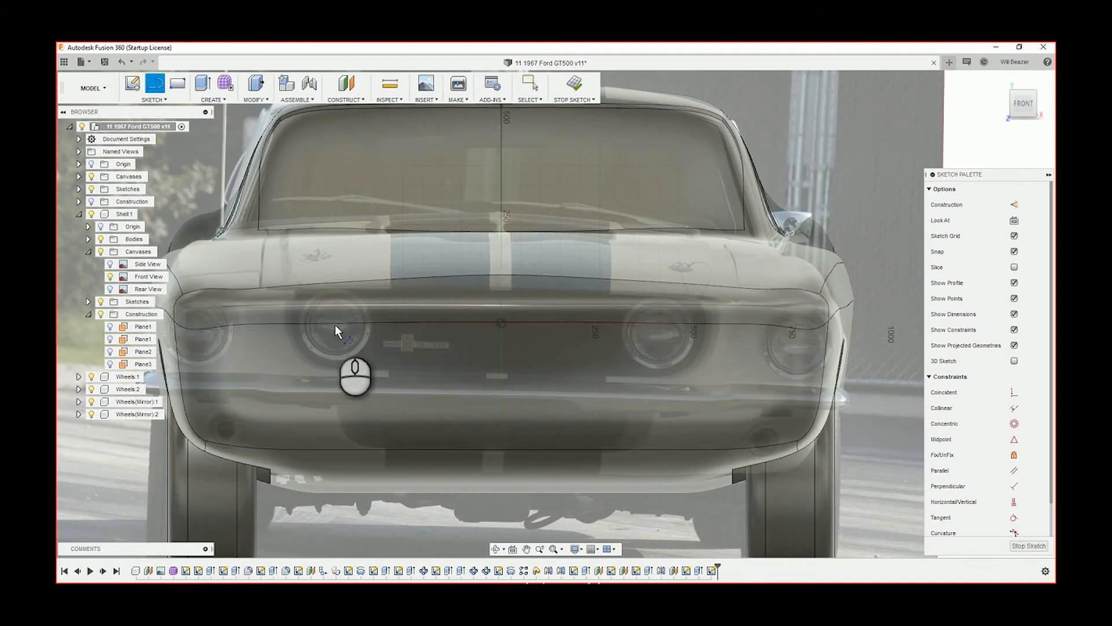
{"action": "key", "text": "x"}
{"action": "left_click", "coordinate": [335, 322]}
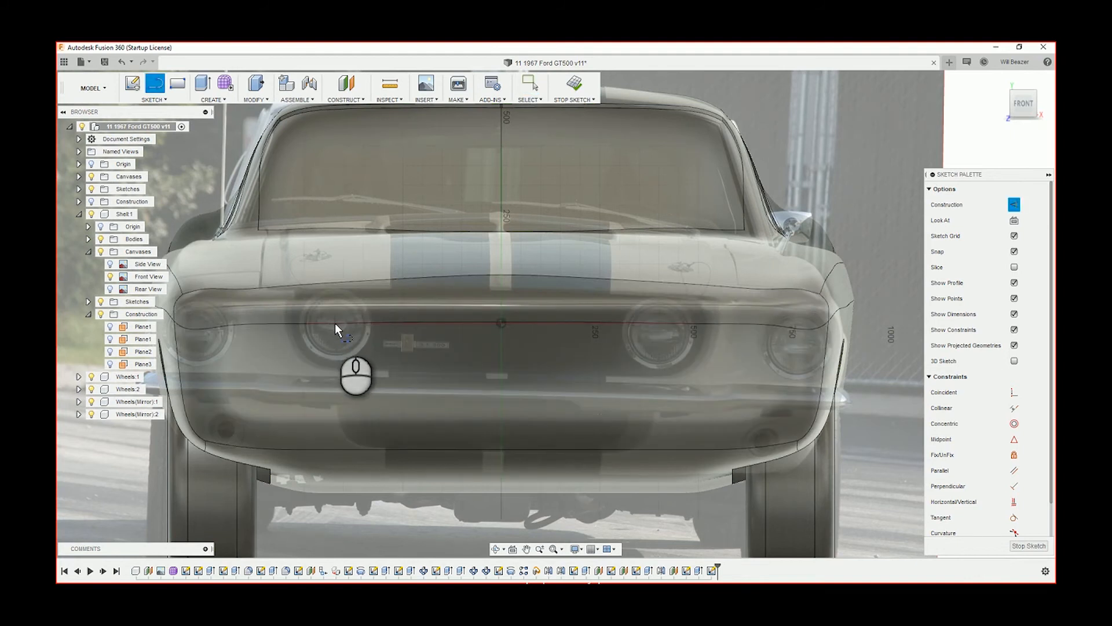
{"action": "left_click", "coordinate": [333, 370]}
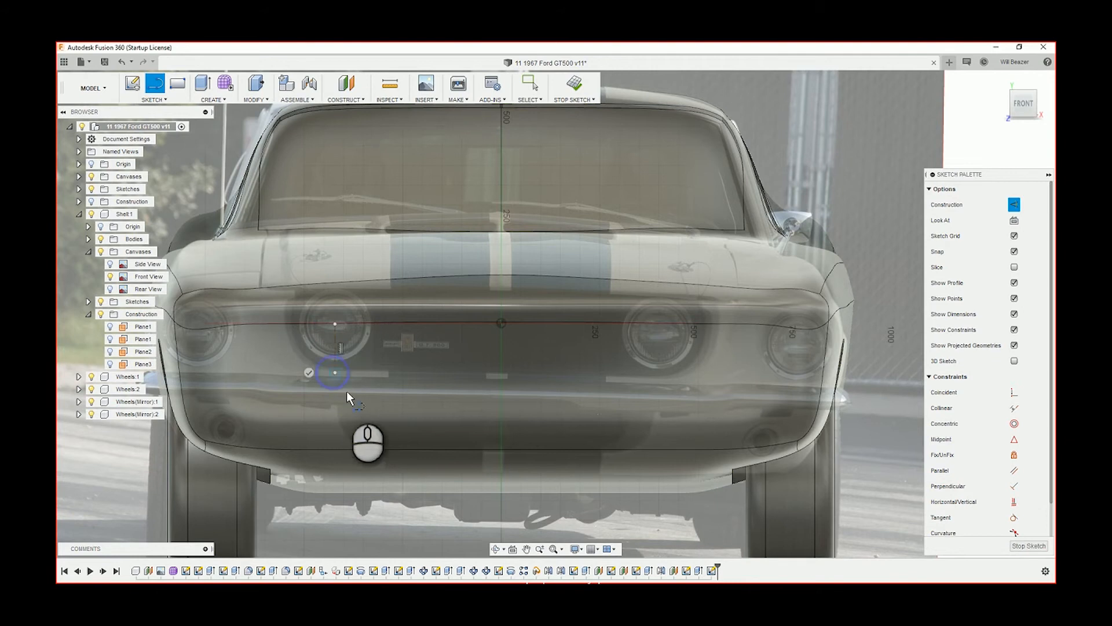
{"action": "key", "text": "Escape"}
Step: Sketch a circle about 158 mm in diameter centred on the construction line over the inner headlight
{"action": "scroll", "coordinate": [327, 360], "scroll_direction": "up", "scroll_amount": 2}
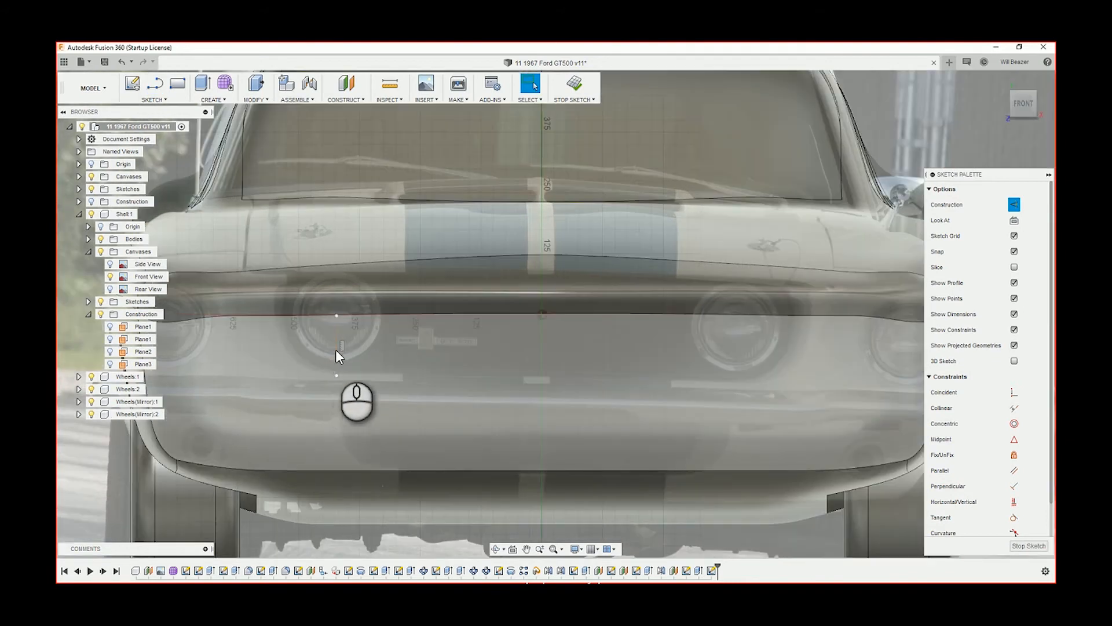
{"action": "key", "text": "c"}
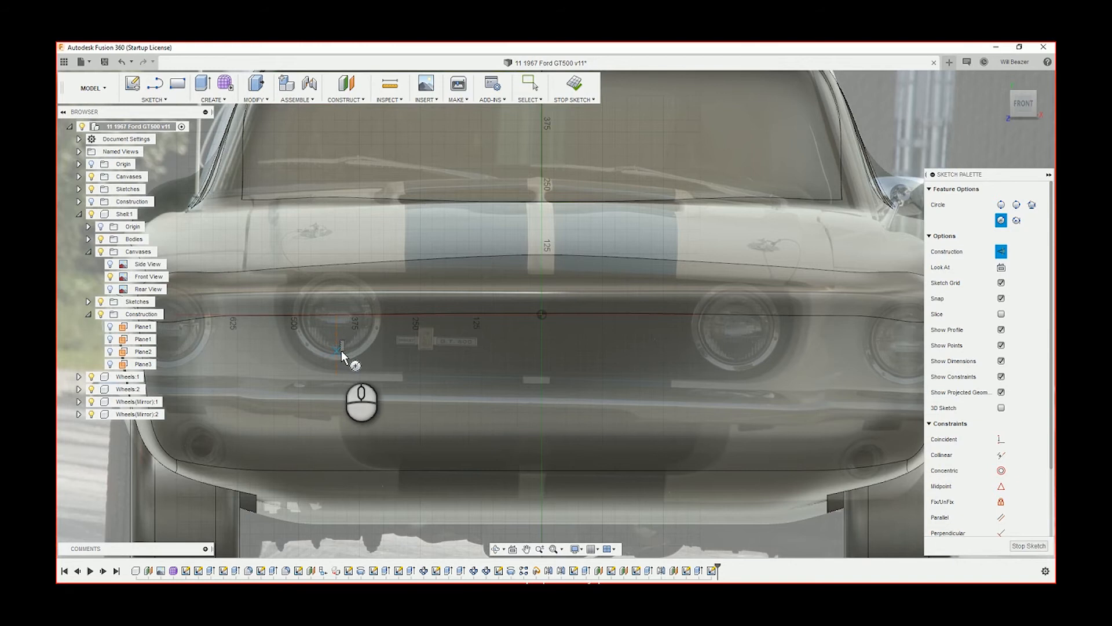
{"action": "left_click", "coordinate": [341, 352]}
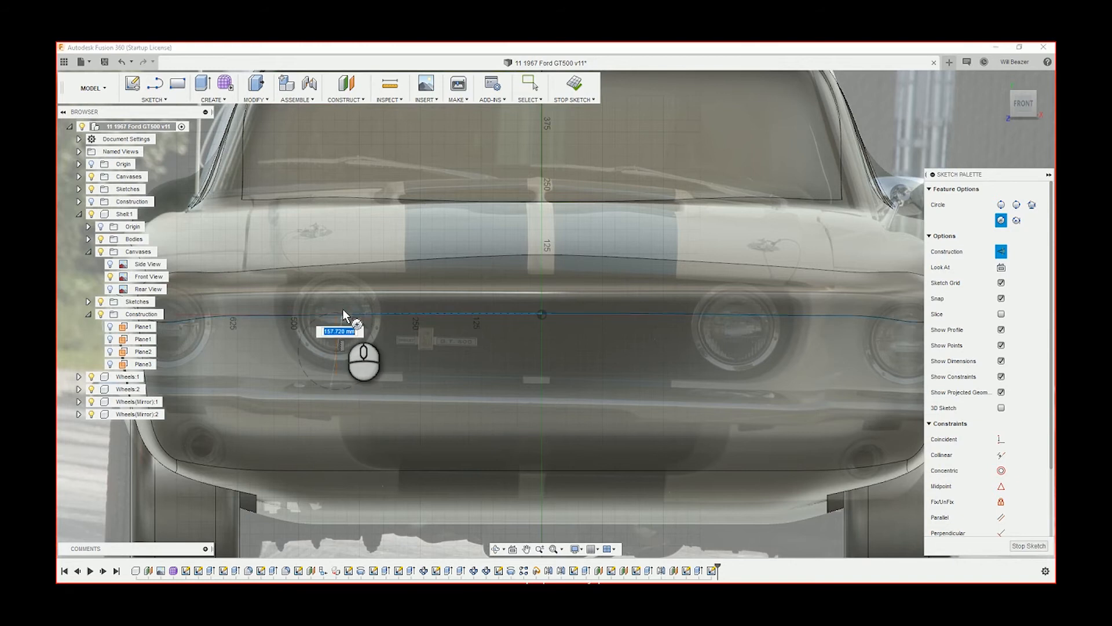
{"action": "left_click", "coordinate": [342, 308]}
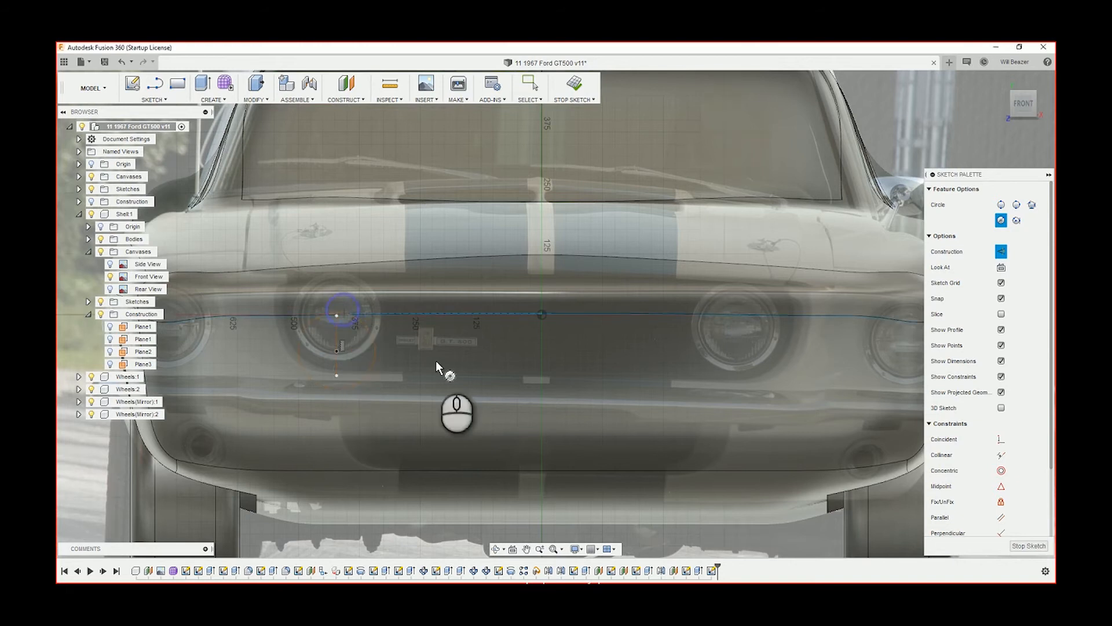
{"action": "scroll", "coordinate": [328, 347], "scroll_direction": "up", "scroll_amount": 2}
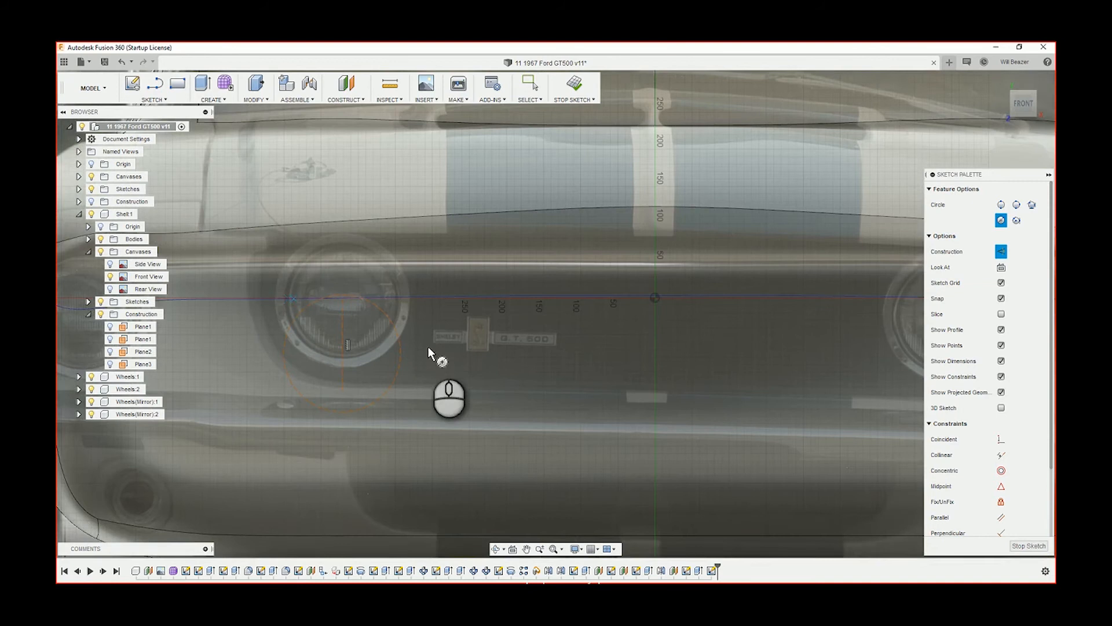
{"action": "scroll", "coordinate": [400, 355], "scroll_direction": "down", "scroll_amount": 3}
Step: Convert the headlight circle to regular geometry and move its centre point slightly upward
{"action": "left_click", "coordinate": [530, 84]}
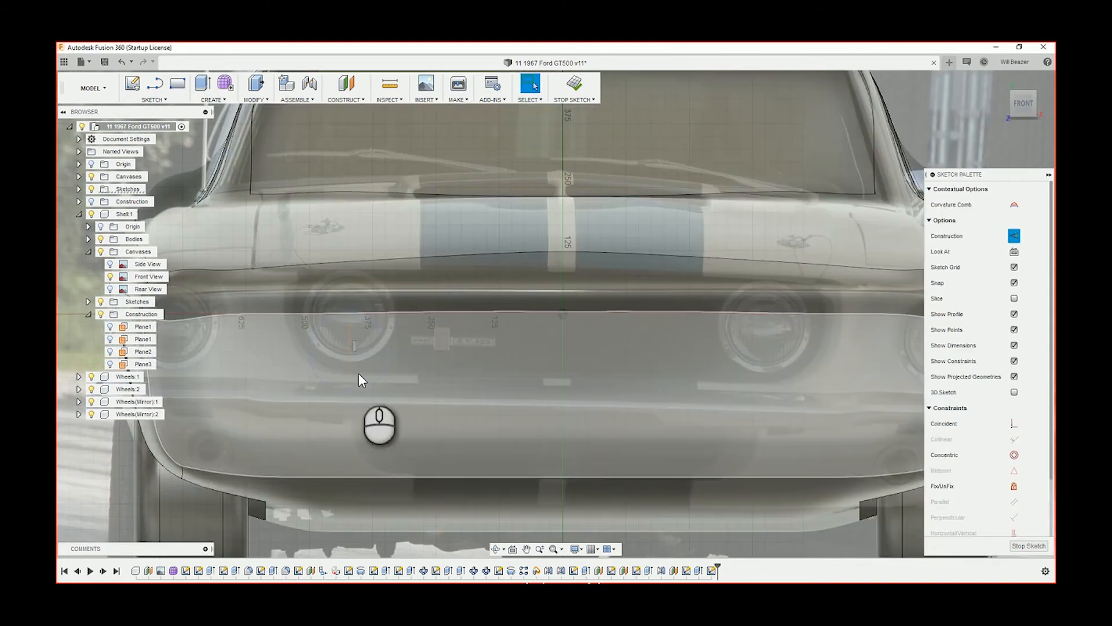
{"action": "left_click", "coordinate": [471, 346]}
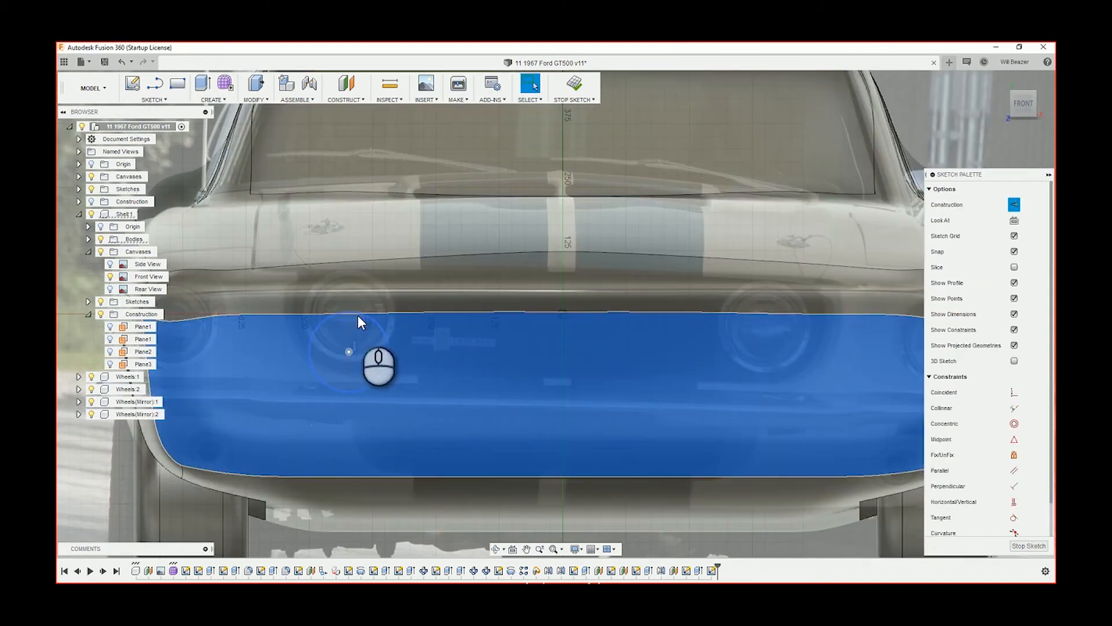
{"action": "left_click", "coordinate": [347, 355]}
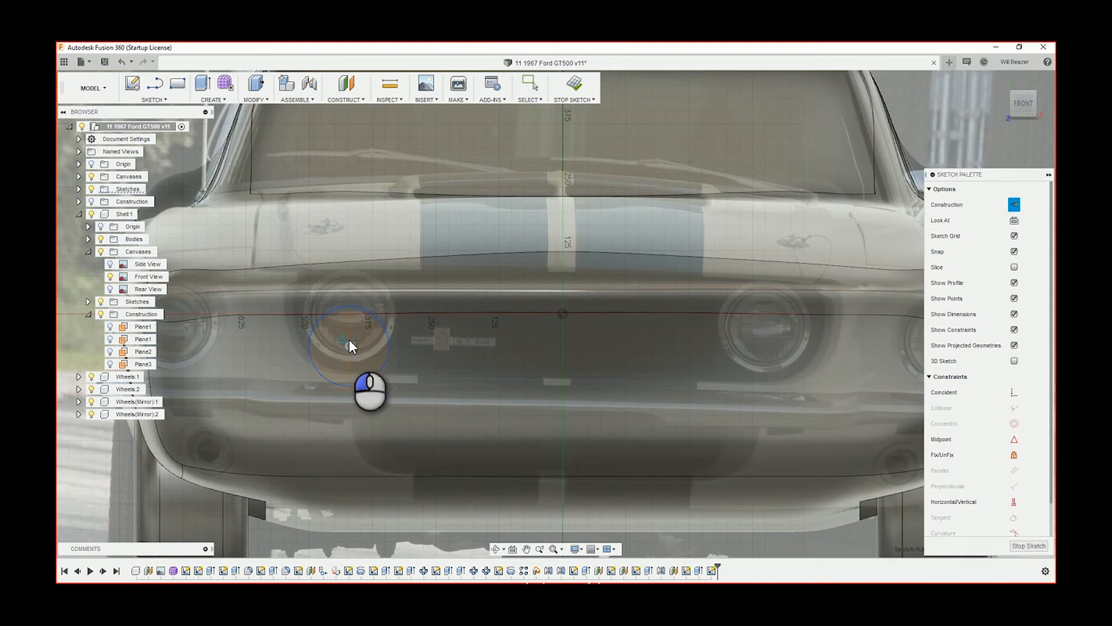
{"action": "left_click", "coordinate": [349, 341]}
{"action": "key", "text": "Escape"}
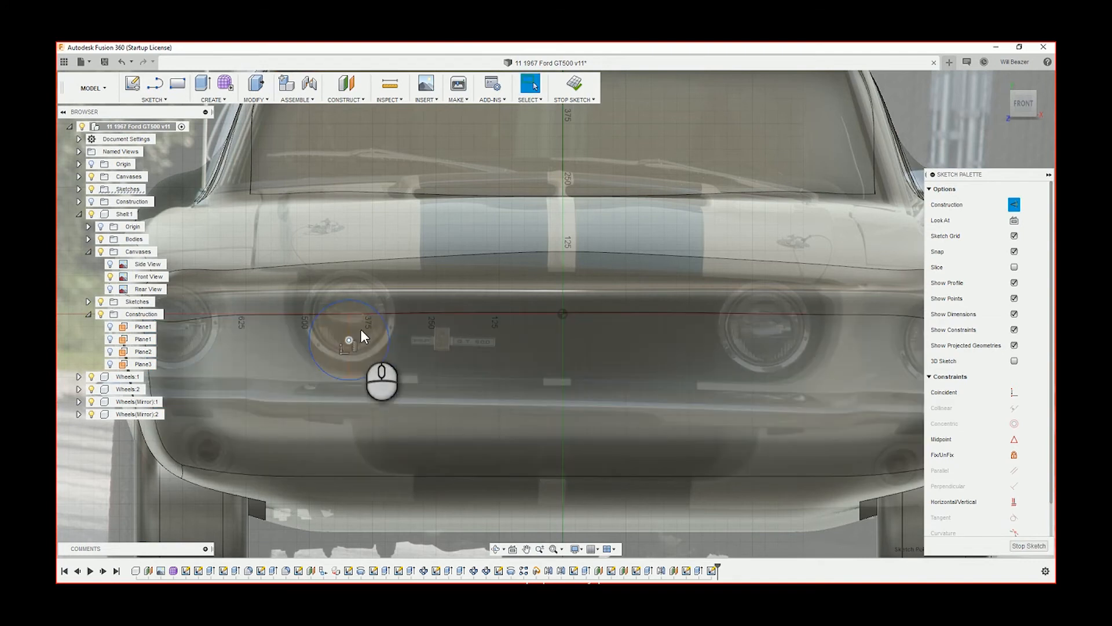
Step: Shift the Front View canvas down to a Y distance of about -49.7 mm
{"action": "middle_click_drag", "start_coordinate": [470, 345], "coordinate": [521, 335], "text": "shift"}
{"action": "left_click", "coordinate": [1037, 110]}
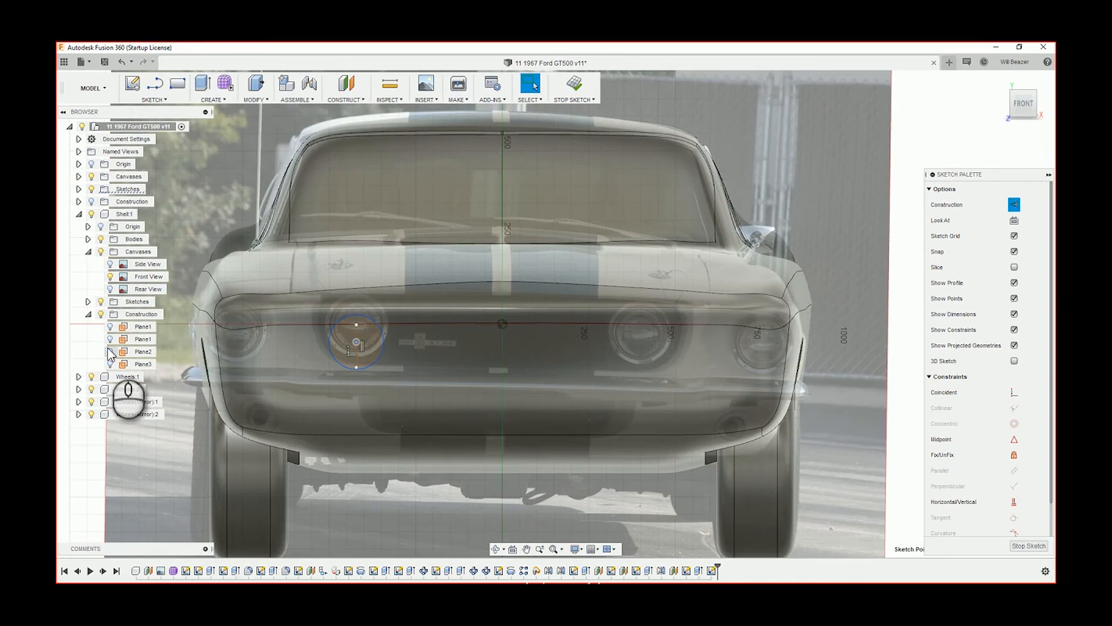
{"action": "right_click", "coordinate": [134, 278]}
{"action": "left_click", "coordinate": [169, 306]}
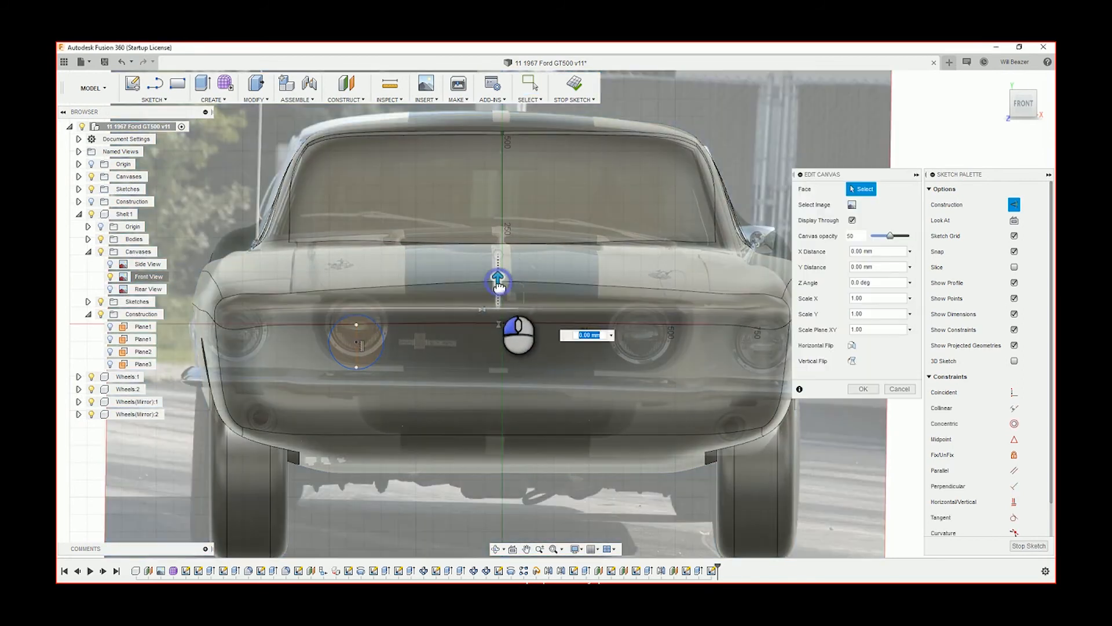
{"action": "left_click_drag", "start_coordinate": [498, 282], "coordinate": [498, 302]}
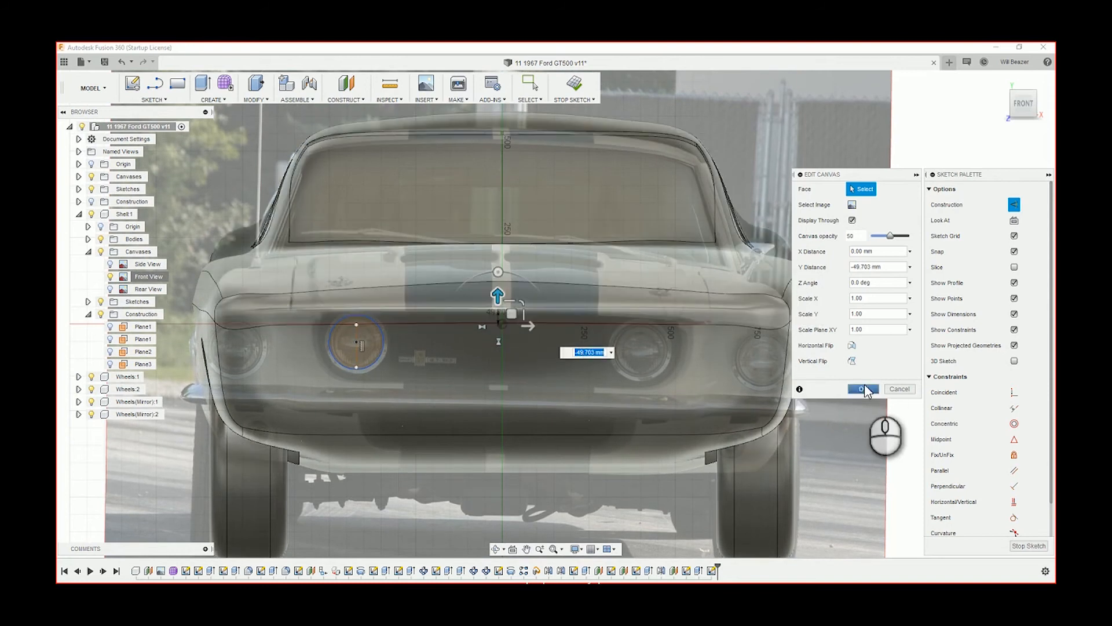
{"action": "left_click", "coordinate": [863, 389]}
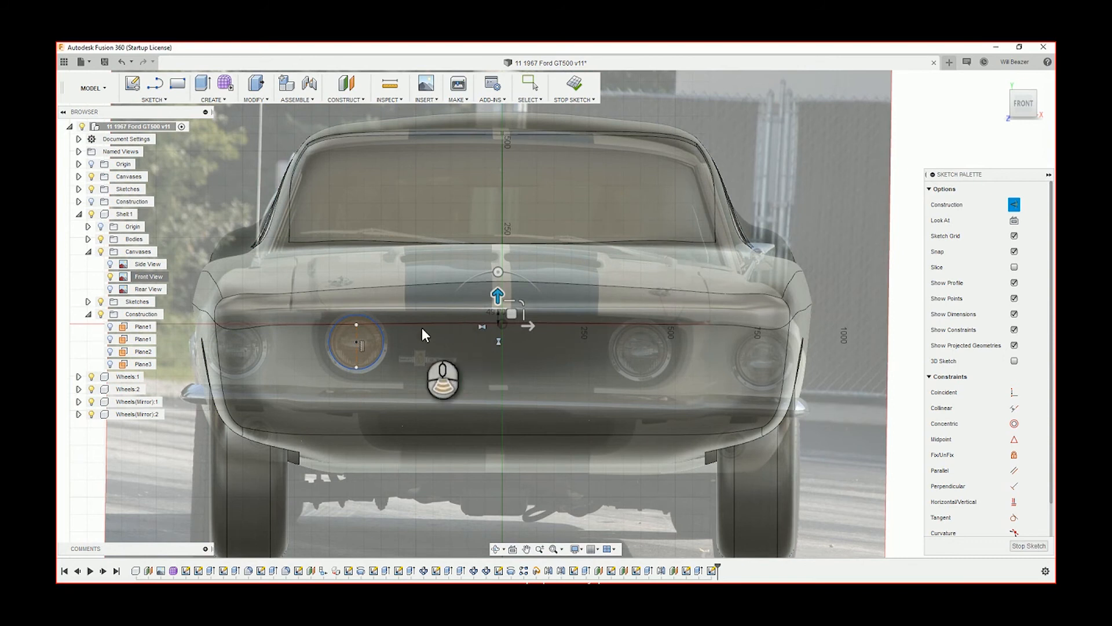
Step: Sketch a circle about 179 mm in diameter concentric with the inner headlight circle and make it regular geometry
{"action": "scroll", "coordinate": [363, 340], "scroll_direction": "down", "scroll_amount": 1}
{"action": "scroll", "coordinate": [362, 353], "scroll_direction": "up", "scroll_amount": 5}
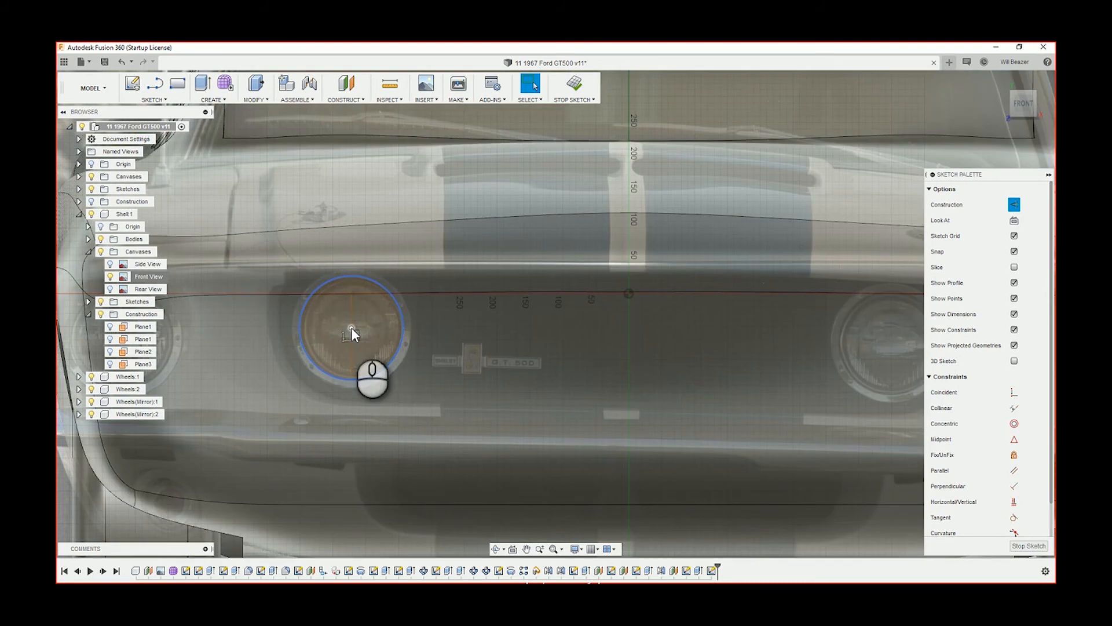
{"action": "left_click", "coordinate": [351, 328]}
{"action": "key", "text": "c"}
{"action": "left_click", "coordinate": [350, 328]}
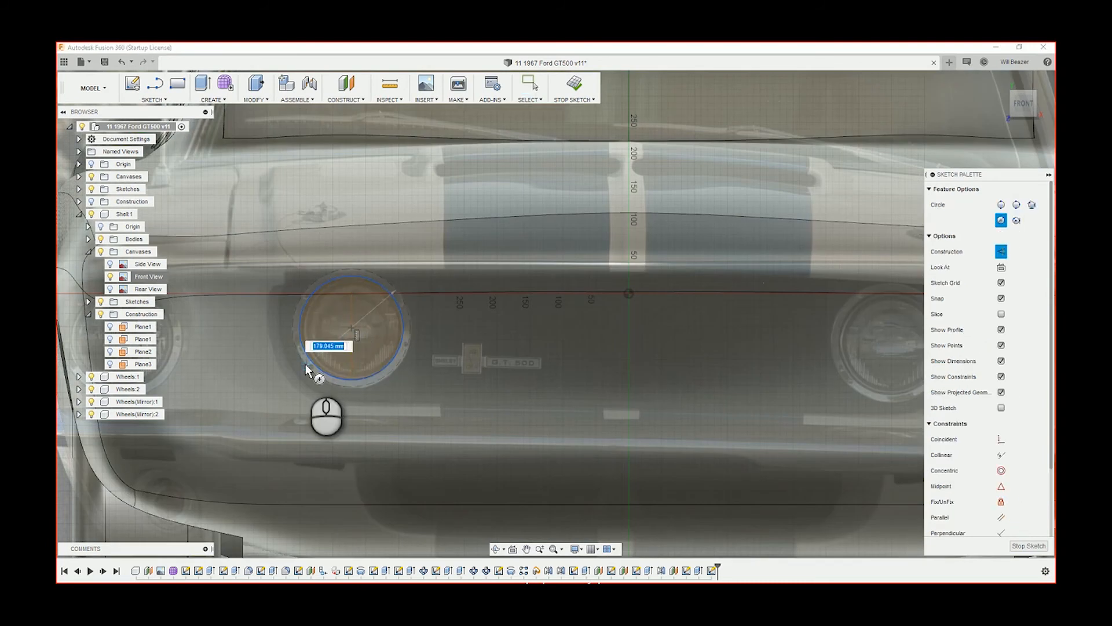
{"action": "left_click", "coordinate": [304, 364]}
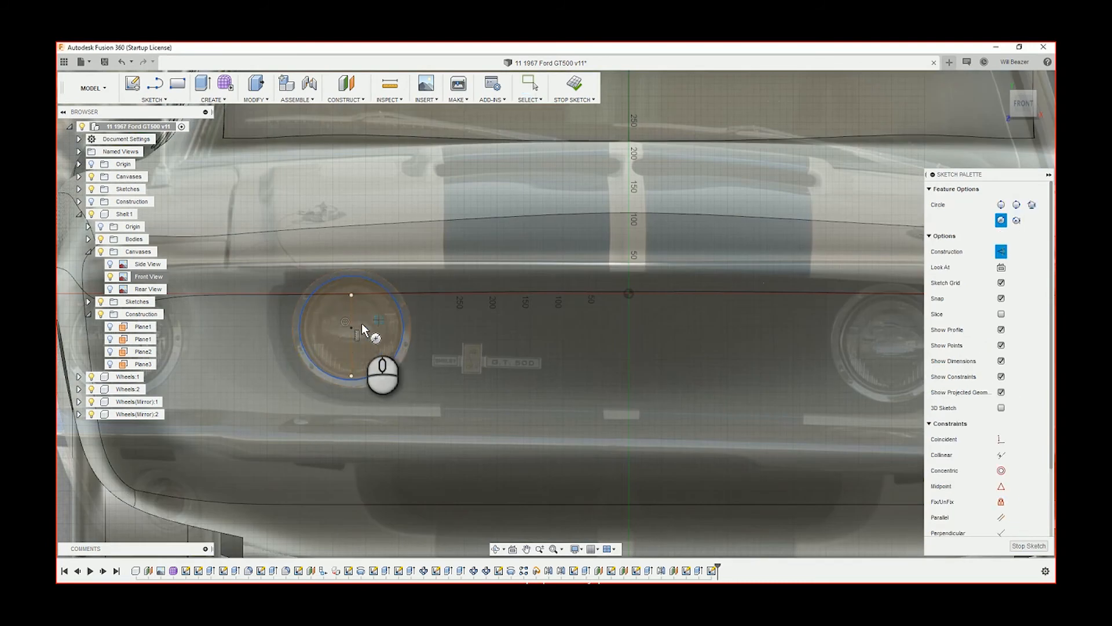
{"action": "key", "text": "Escape"}
{"action": "left_click", "coordinate": [302, 357]}
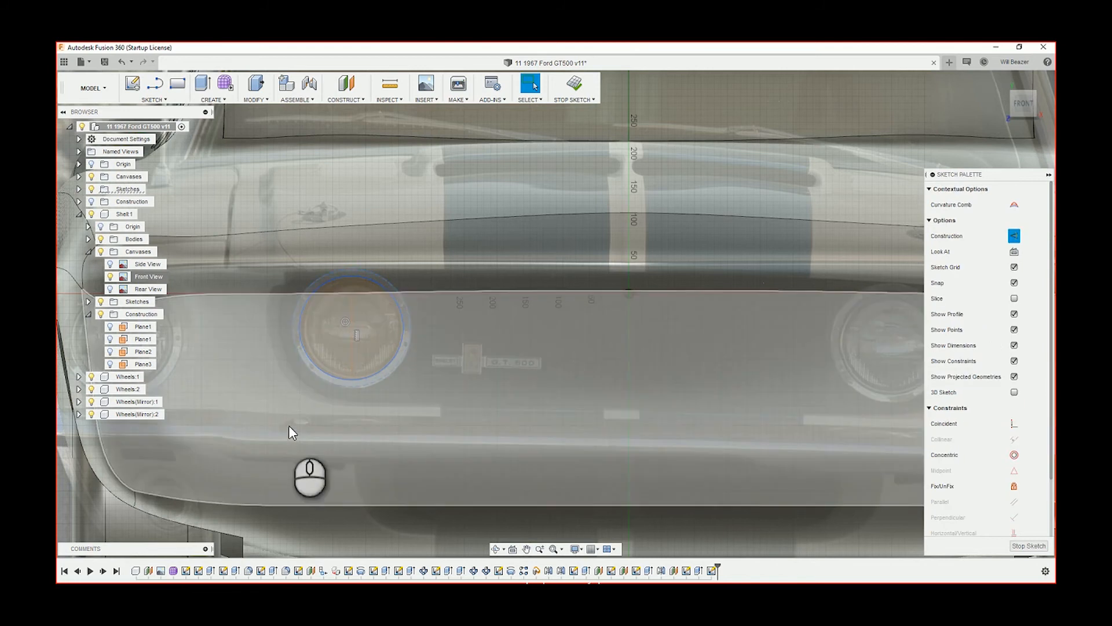
{"action": "left_click", "coordinate": [363, 342]}
{"action": "scroll", "coordinate": [238, 350], "scroll_direction": "down", "scroll_amount": 5}
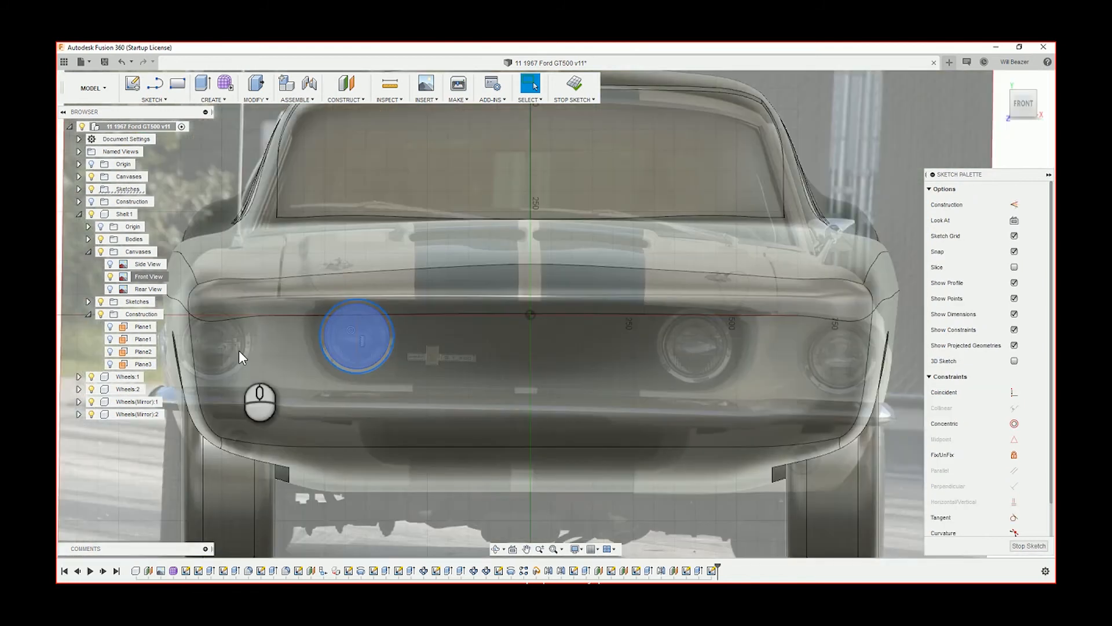
{"action": "left_click", "coordinate": [161, 453]}
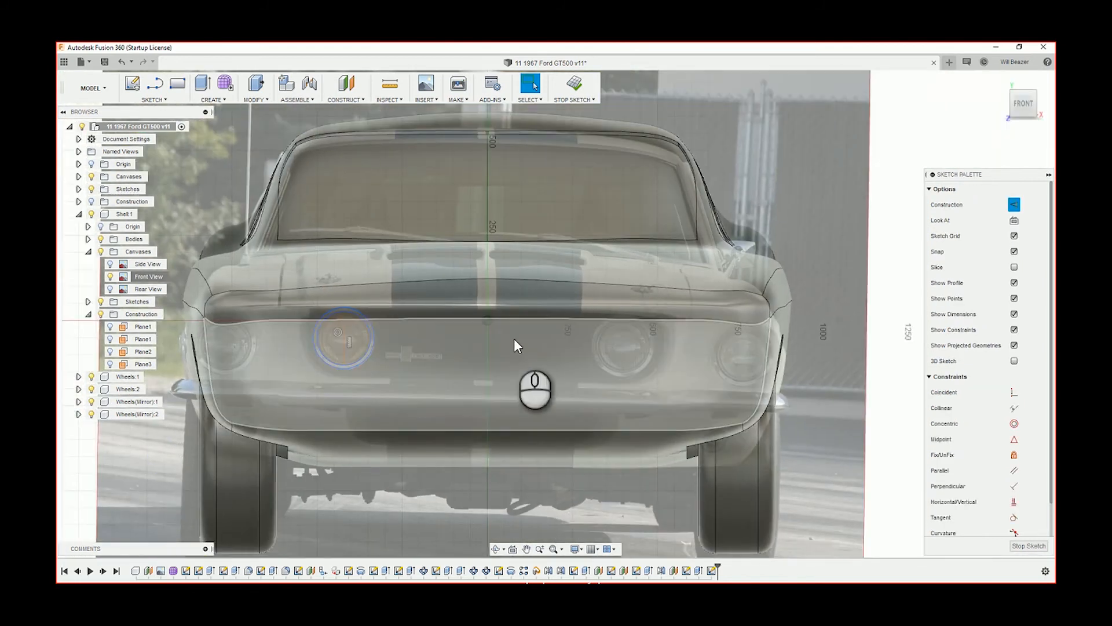
{"action": "scroll", "coordinate": [432, 365], "scroll_direction": "down", "scroll_amount": 1}
{"action": "scroll", "coordinate": [432, 365], "scroll_direction": "down", "scroll_amount": 3}
{"action": "scroll", "coordinate": [665, 324], "scroll_direction": "up", "scroll_amount": 2}
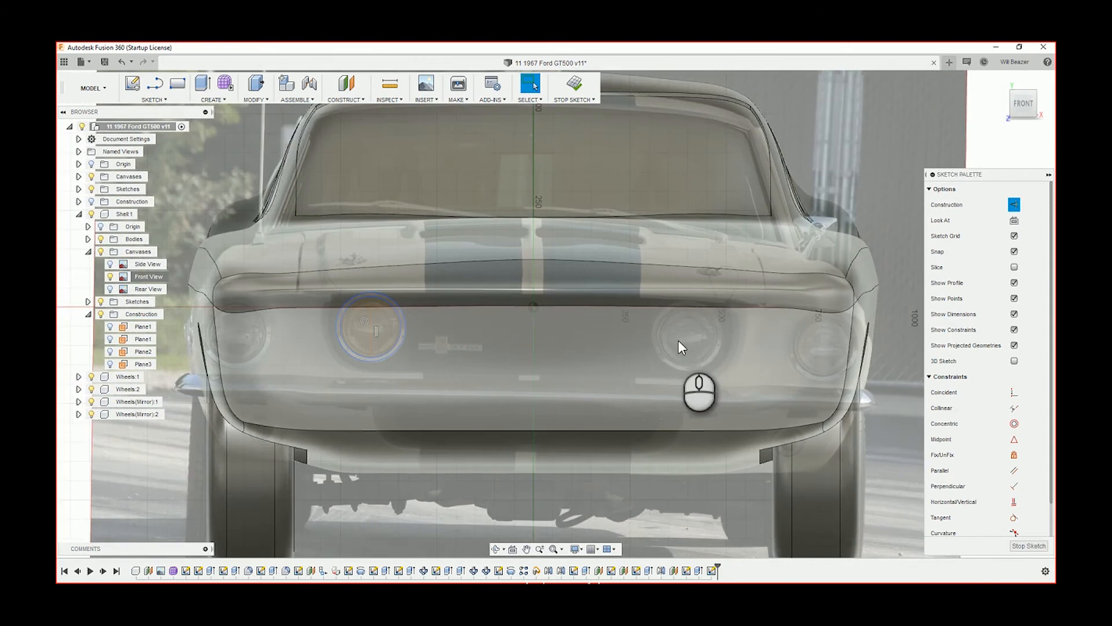
{"action": "scroll", "coordinate": [736, 333], "scroll_direction": "down", "scroll_amount": 1}
{"action": "scroll", "coordinate": [735, 333], "scroll_direction": "down", "scroll_amount": 2}
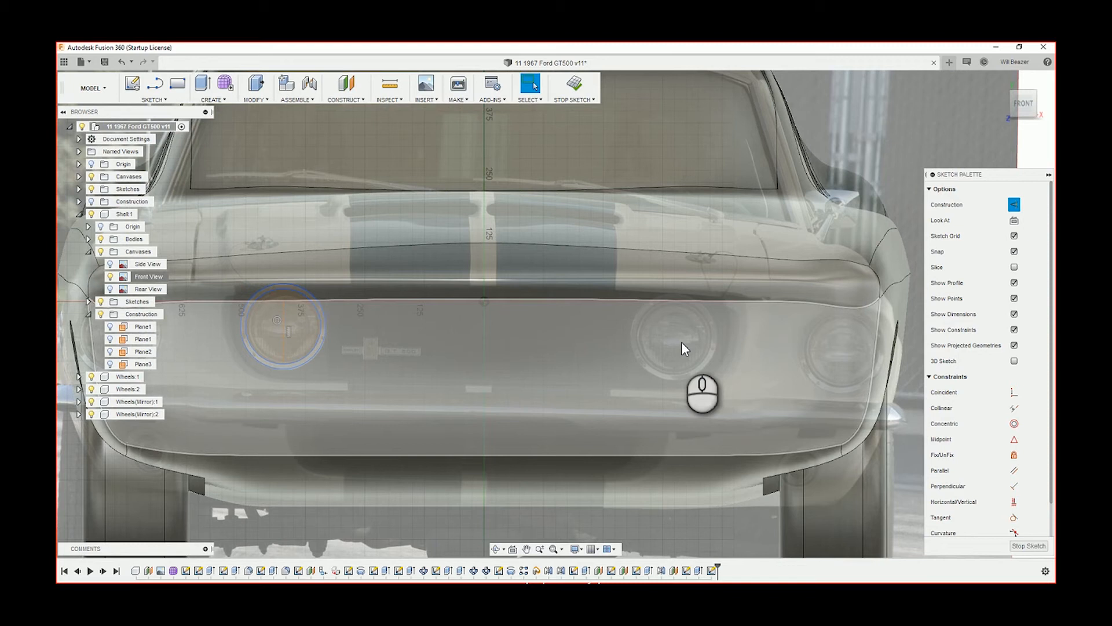
{"action": "key", "text": "c"}
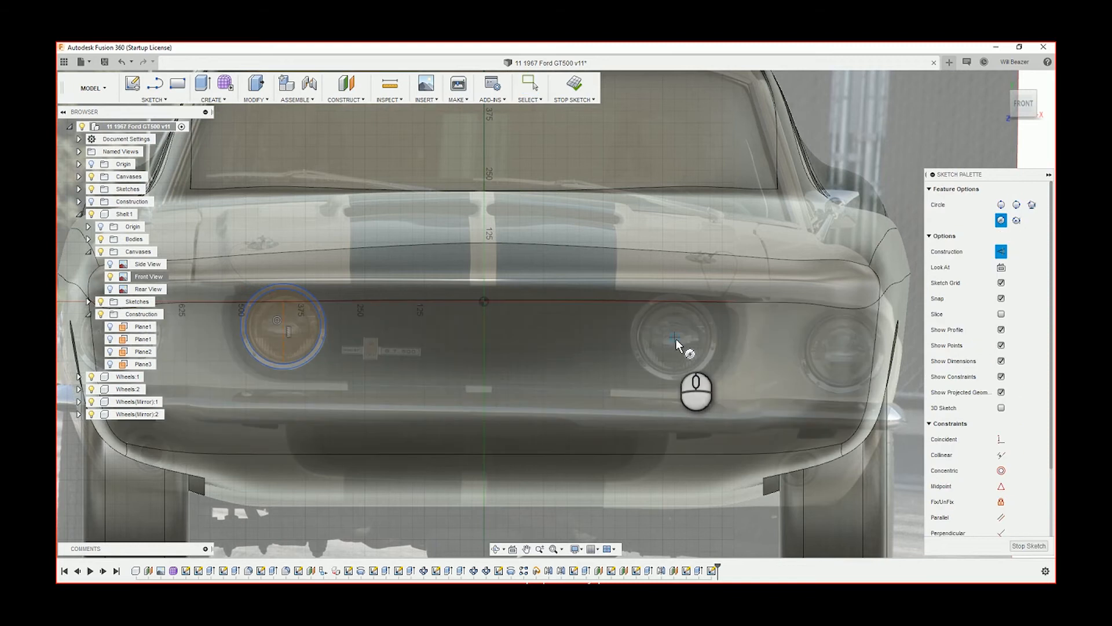
{"action": "key", "text": "Escape"}
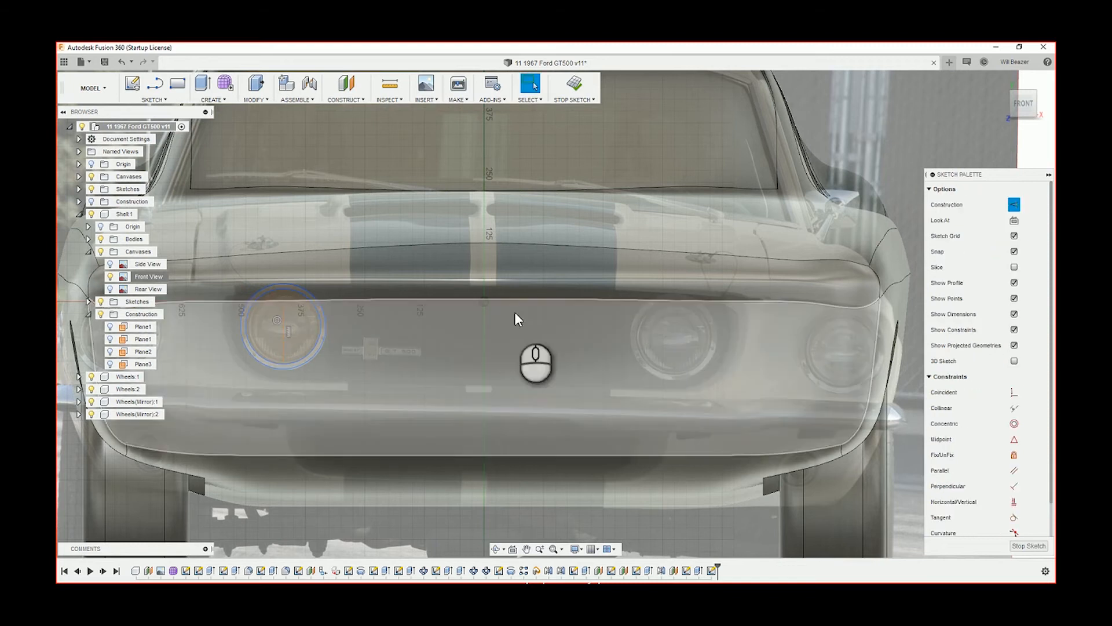
Step: Sketch a short vertical construction line on the car's centre axis between the inner headlights
{"action": "key", "text": "l"}
{"action": "left_click", "coordinate": [484, 313]}
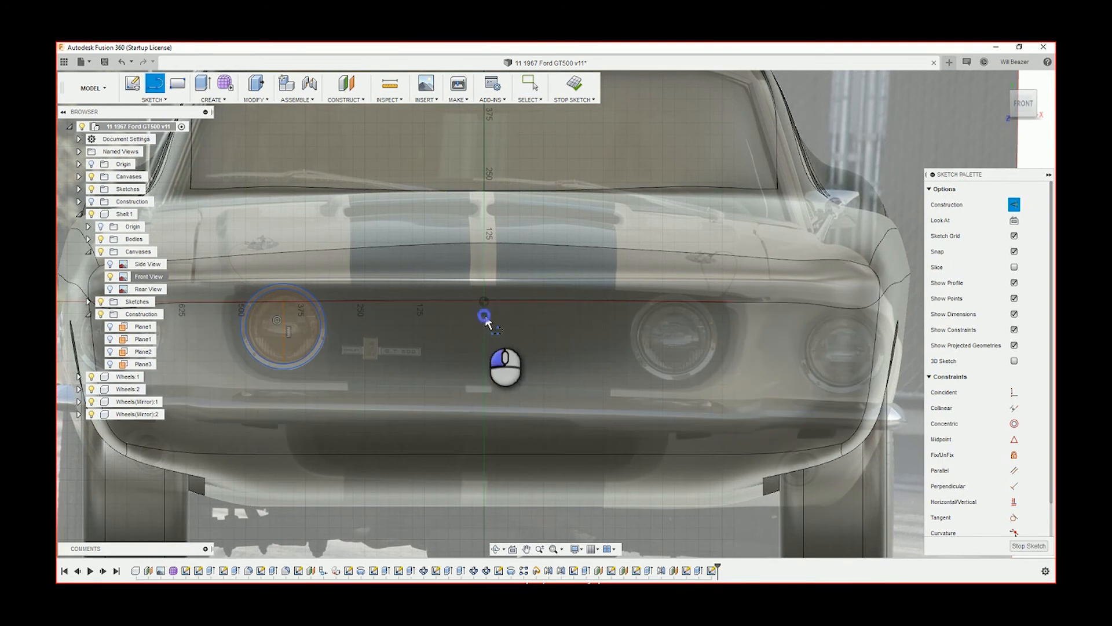
{"action": "left_click", "coordinate": [482, 366]}
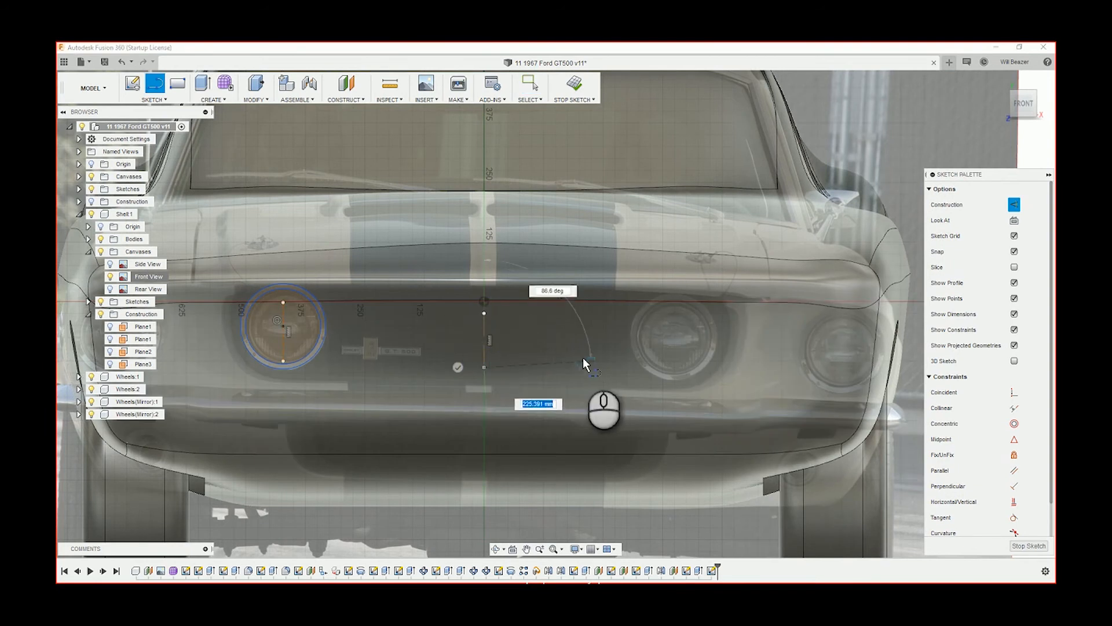
{"action": "key", "text": "Escape"}
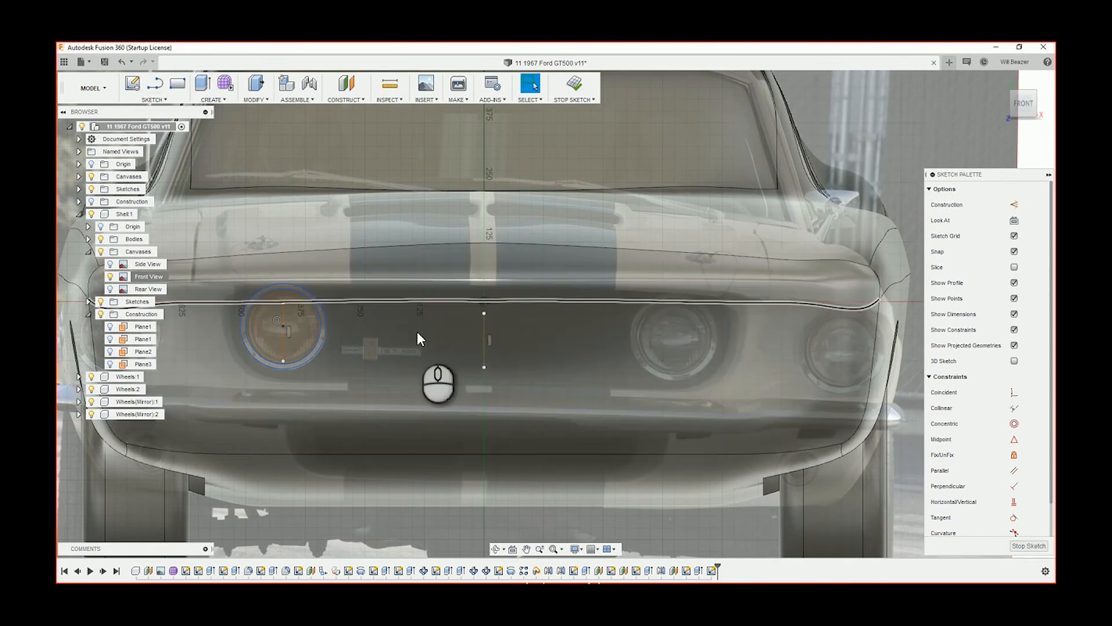
Step: Mirror the two concentric headlight circles across the vertical construction line on the car's centre axis
{"action": "left_click", "coordinate": [157, 100]}
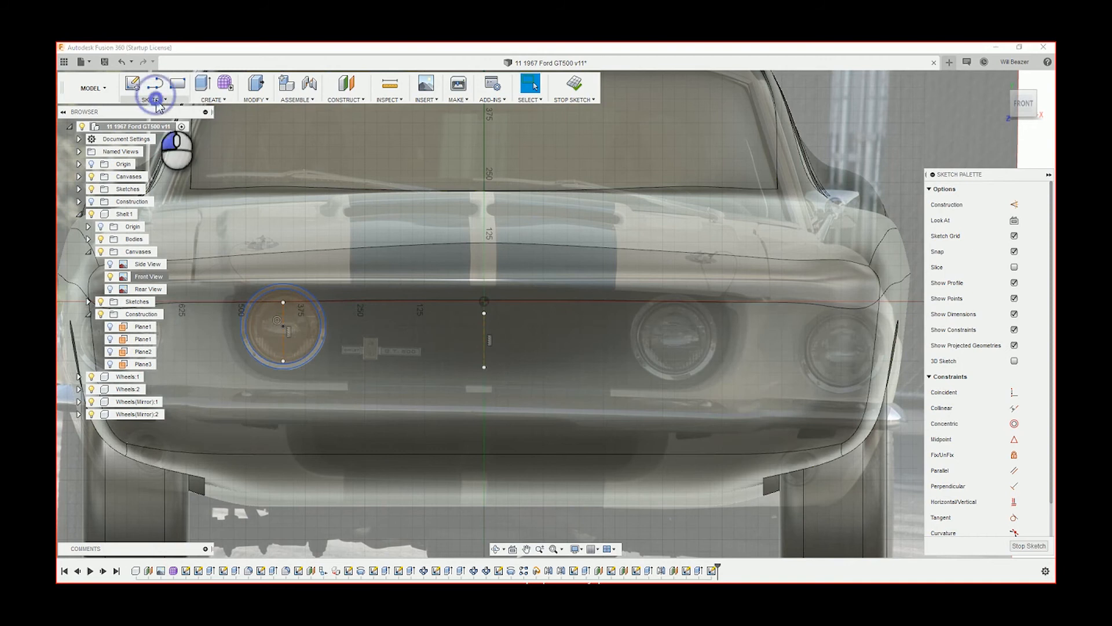
{"action": "left_click", "coordinate": [162, 329]}
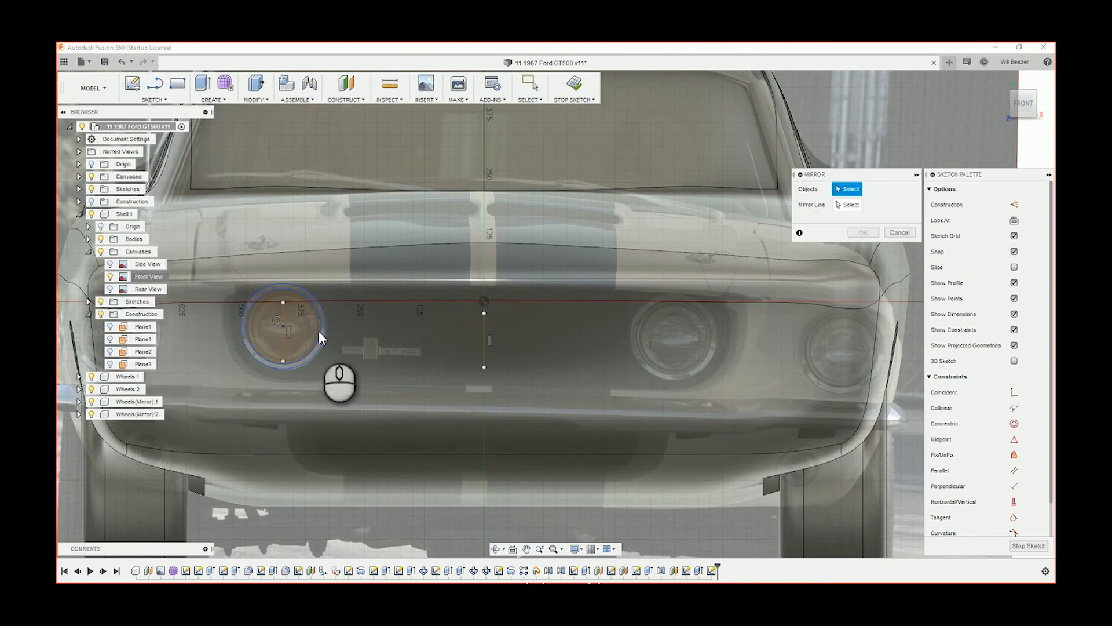
{"action": "left_click", "coordinate": [312, 351]}
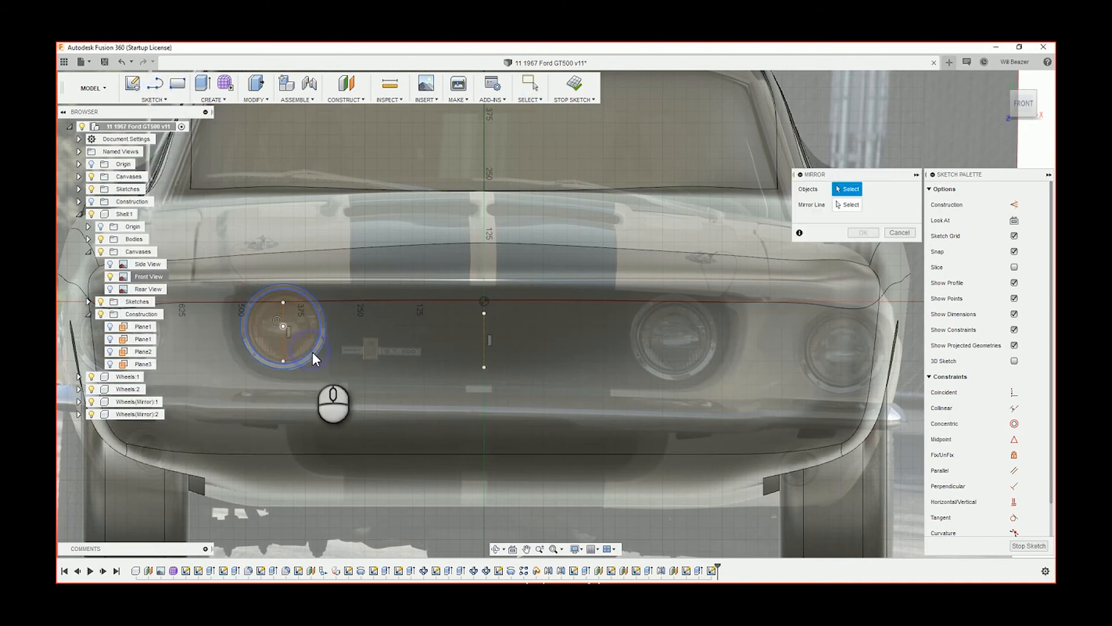
{"action": "left_click", "coordinate": [312, 352]}
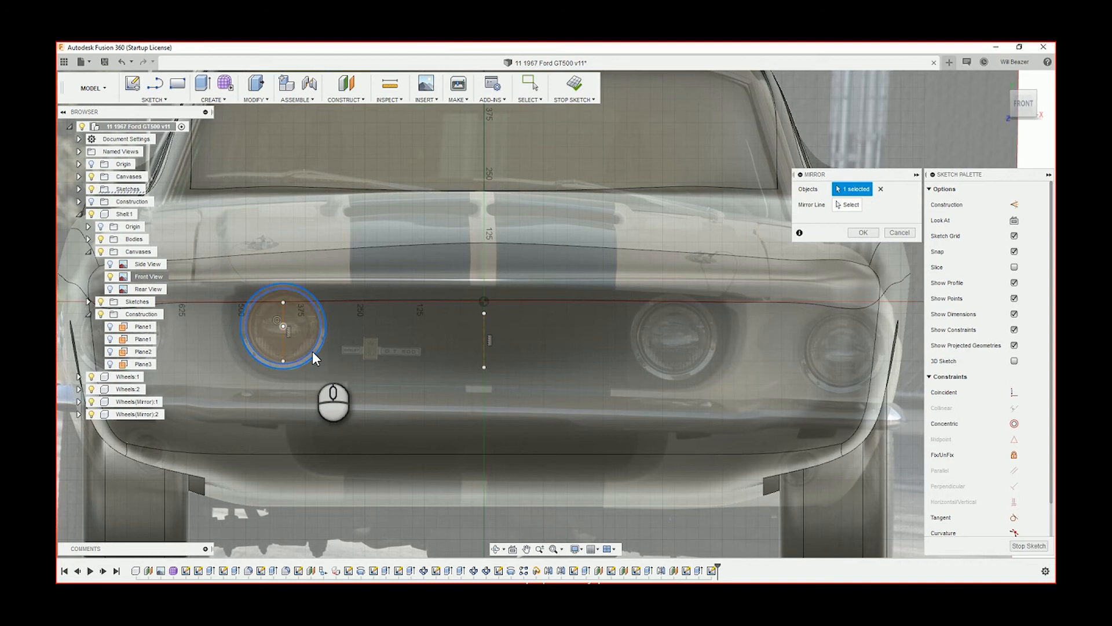
{"action": "left_click", "coordinate": [854, 209]}
{"action": "left_click", "coordinate": [483, 342]}
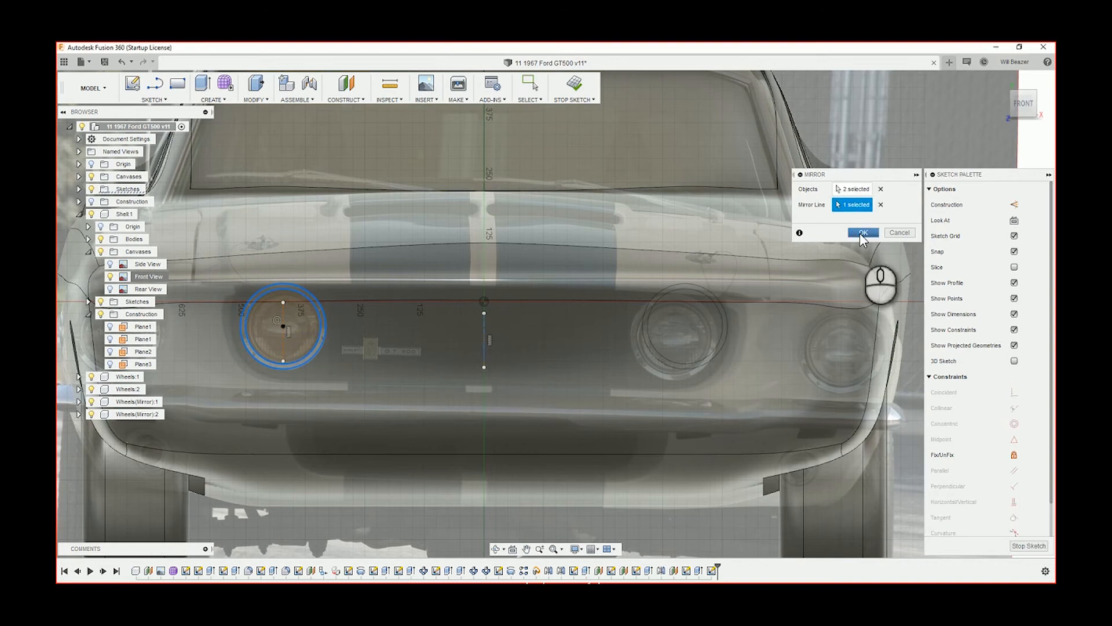
{"action": "left_click", "coordinate": [863, 233]}
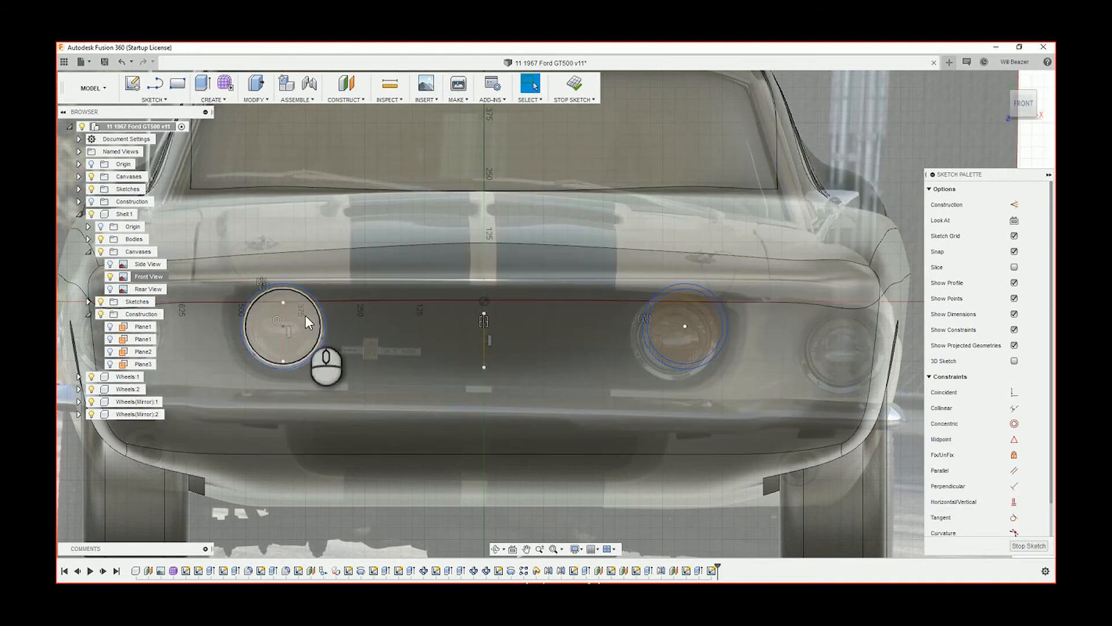
Step: Sketch a six-point fit point spline down around the outside of the headlight and along the grille's lower edge to the centre axis
{"action": "scroll", "coordinate": [309, 315], "scroll_direction": "up", "scroll_amount": 2}
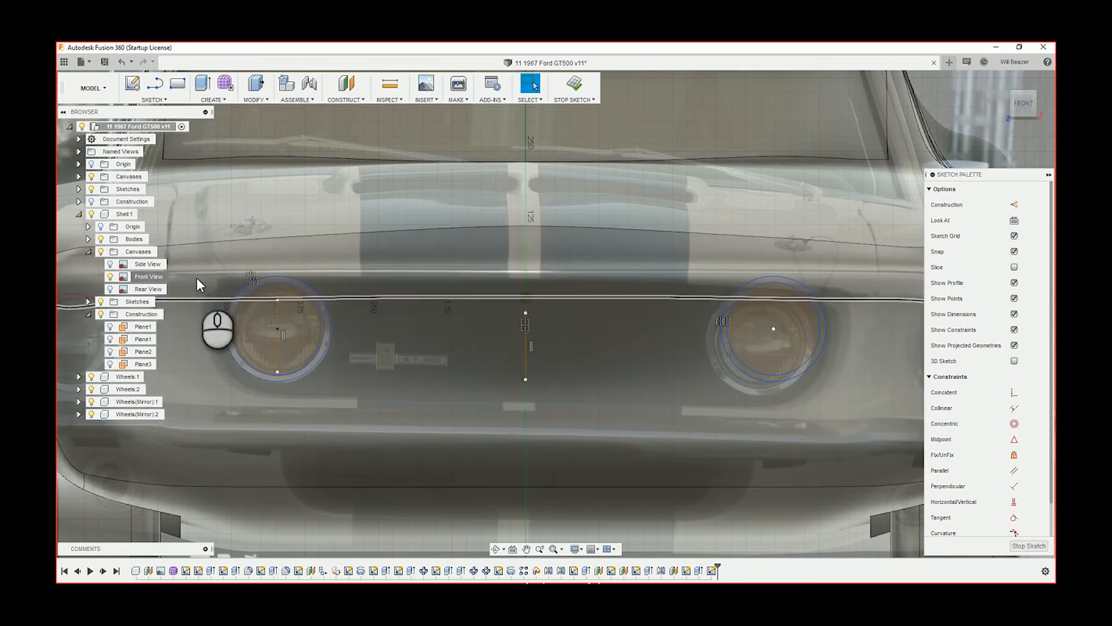
{"action": "left_click", "coordinate": [153, 99]}
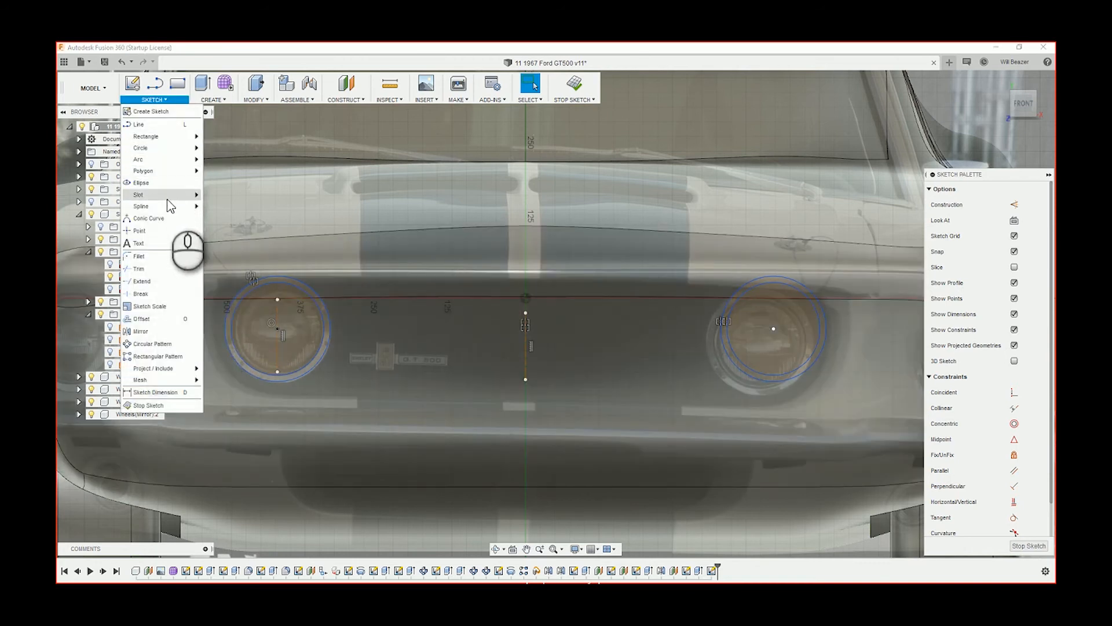
{"action": "mouse_move", "coordinate": [167, 206]}
{"action": "left_click", "coordinate": [219, 207]}
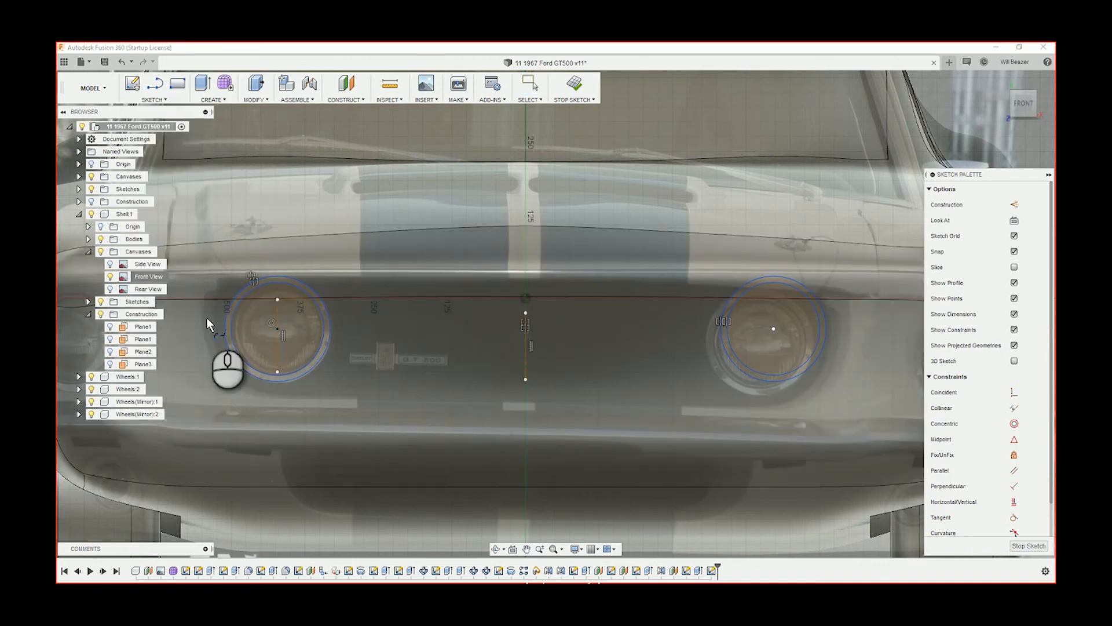
{"action": "left_click", "coordinate": [203, 282]}
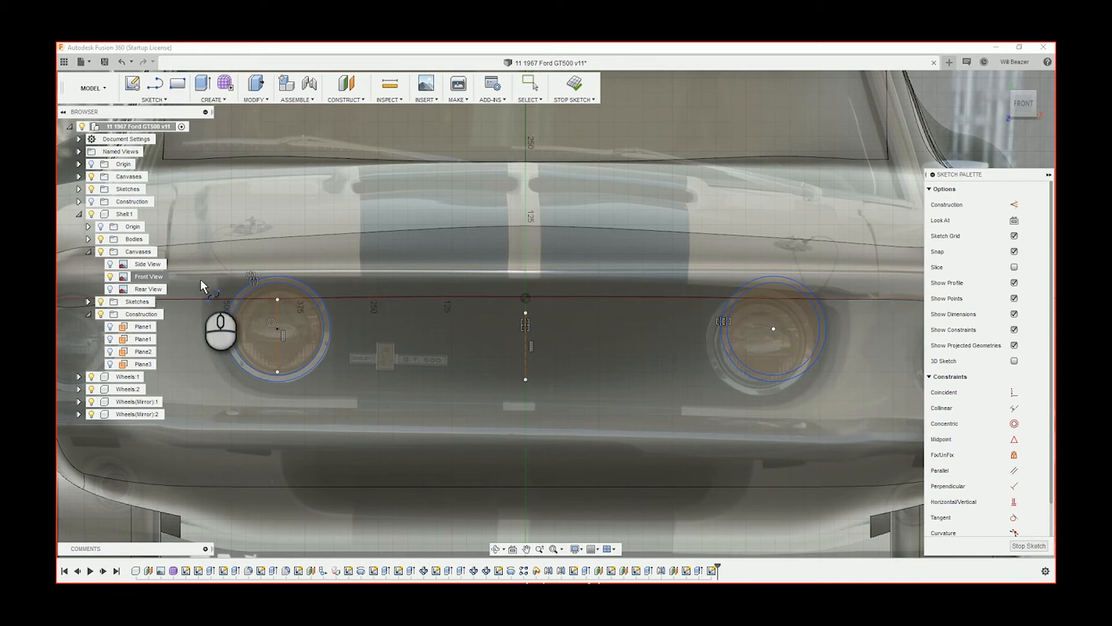
{"action": "left_click", "coordinate": [202, 326]}
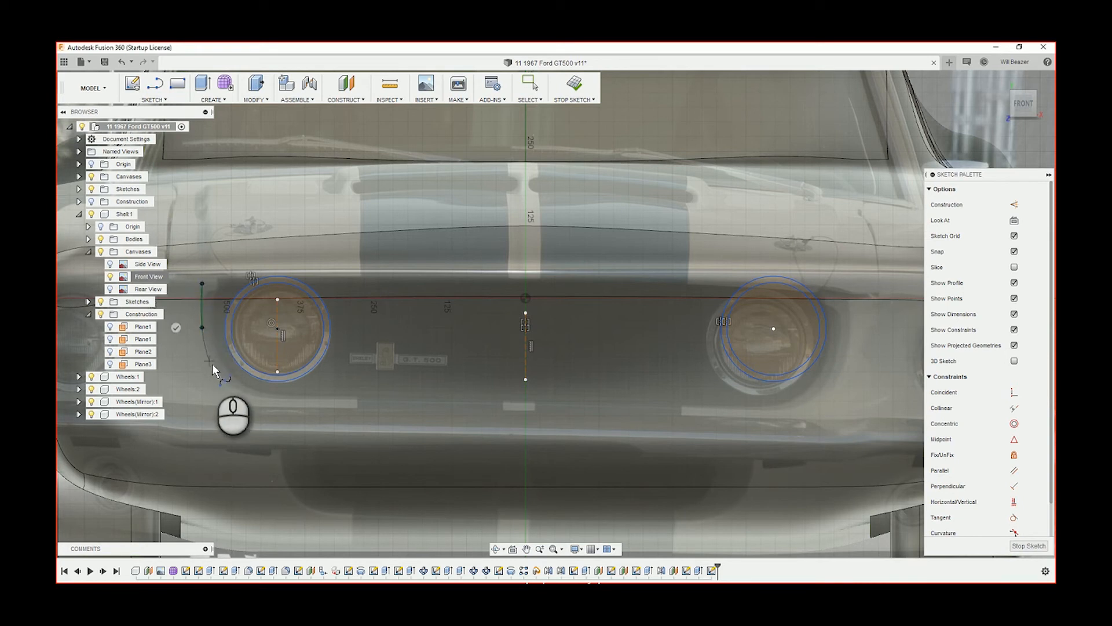
{"action": "left_click", "coordinate": [213, 366]}
{"action": "left_click", "coordinate": [247, 392]}
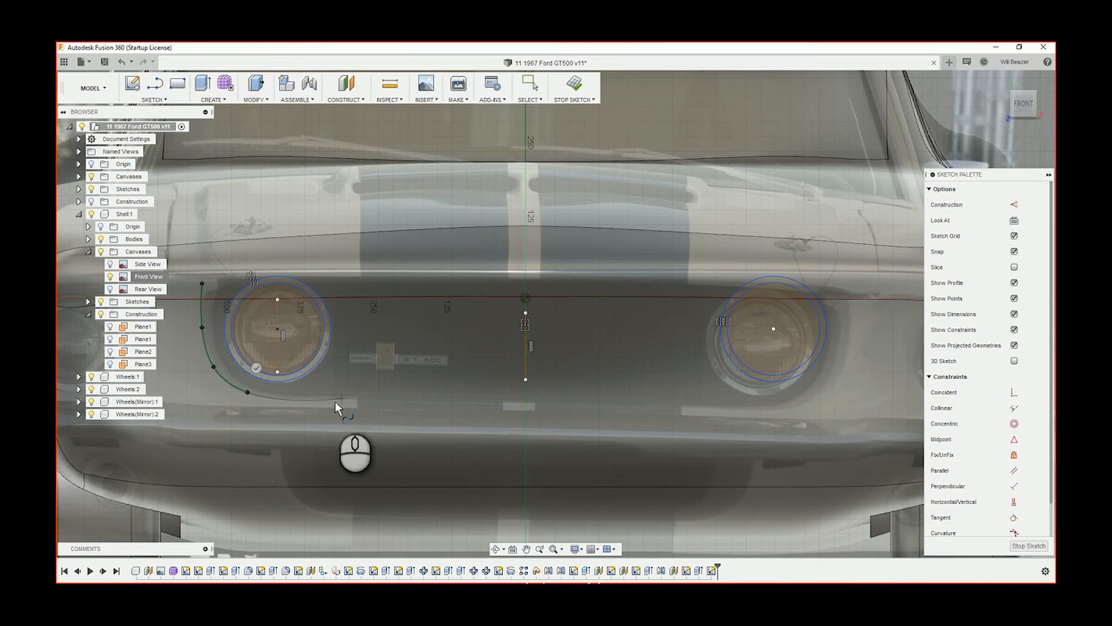
{"action": "left_click", "coordinate": [319, 401]}
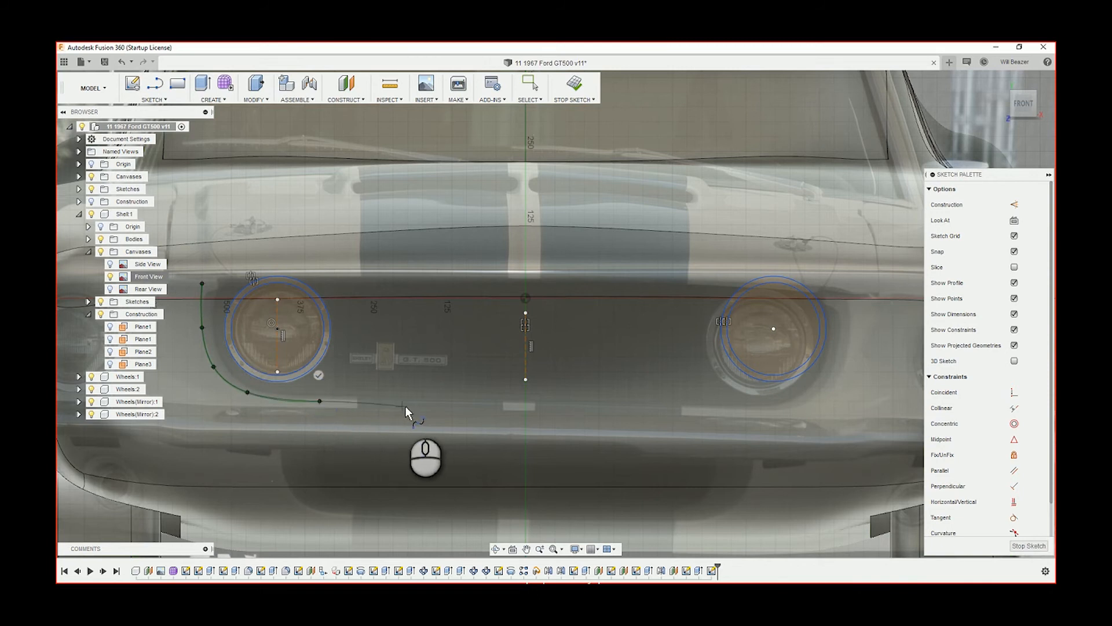
{"action": "left_click", "coordinate": [526, 400]}
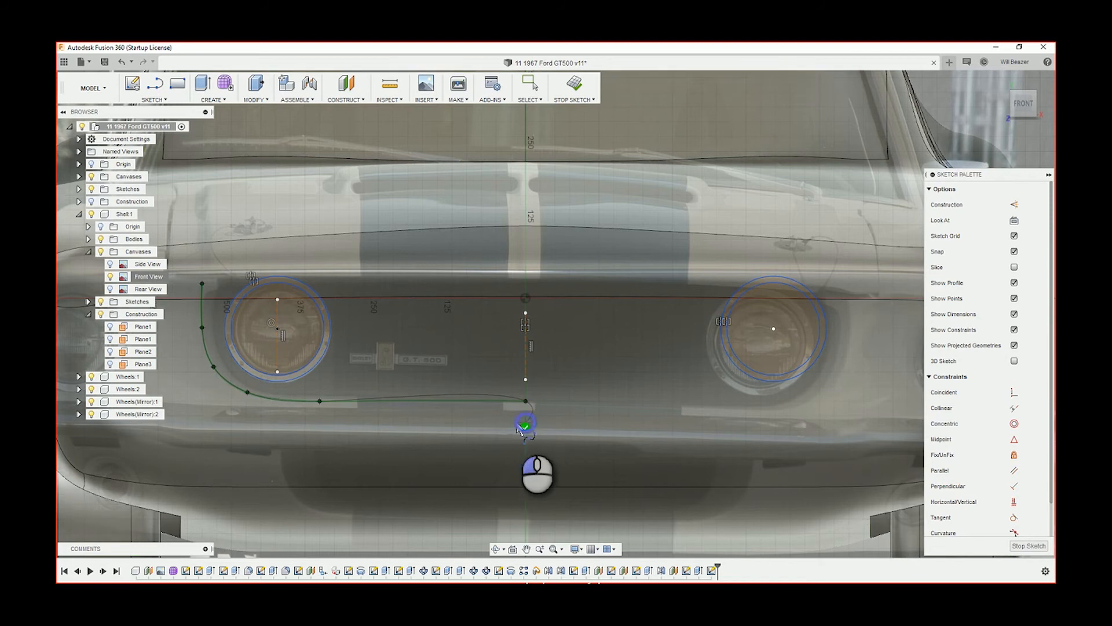
{"action": "left_click", "coordinate": [525, 425]}
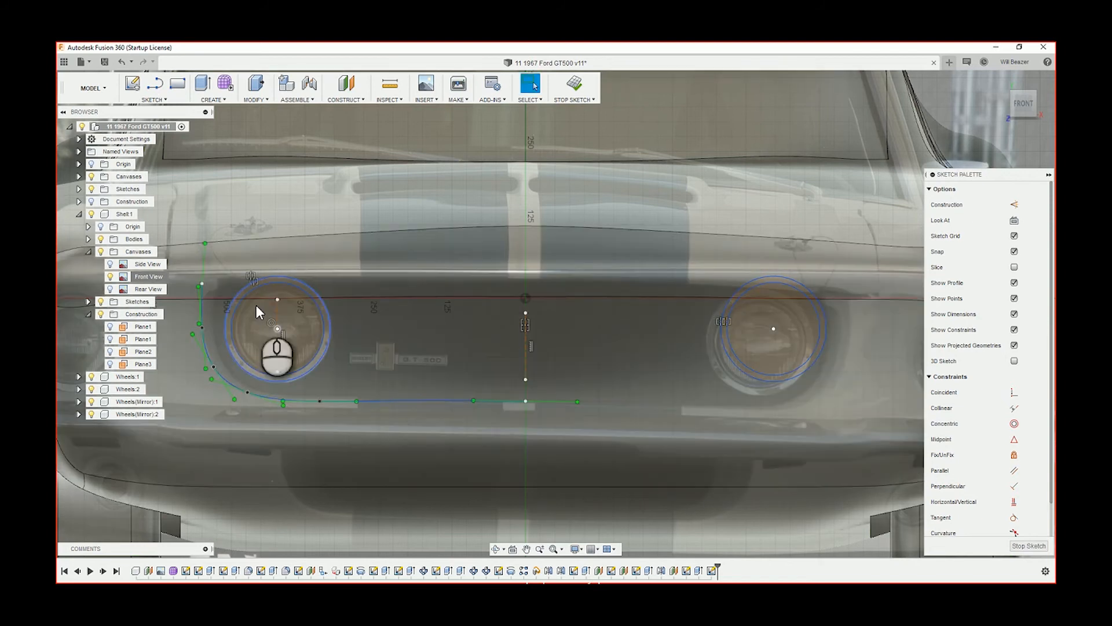
Step: Sketch a straight horizontal line from the spline's upper end along the grille's top edge to the car's centre axis
{"action": "scroll", "coordinate": [213, 284], "scroll_direction": "up", "scroll_amount": 5}
{"action": "scroll", "coordinate": [213, 283], "scroll_direction": "down", "scroll_amount": 2}
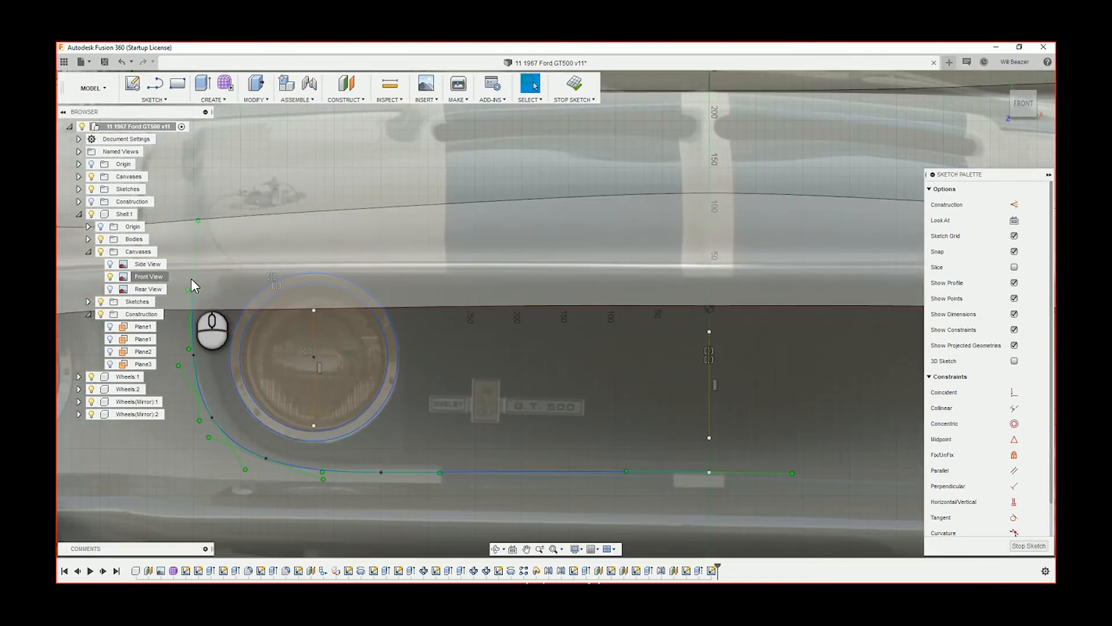
{"action": "key", "text": "l"}
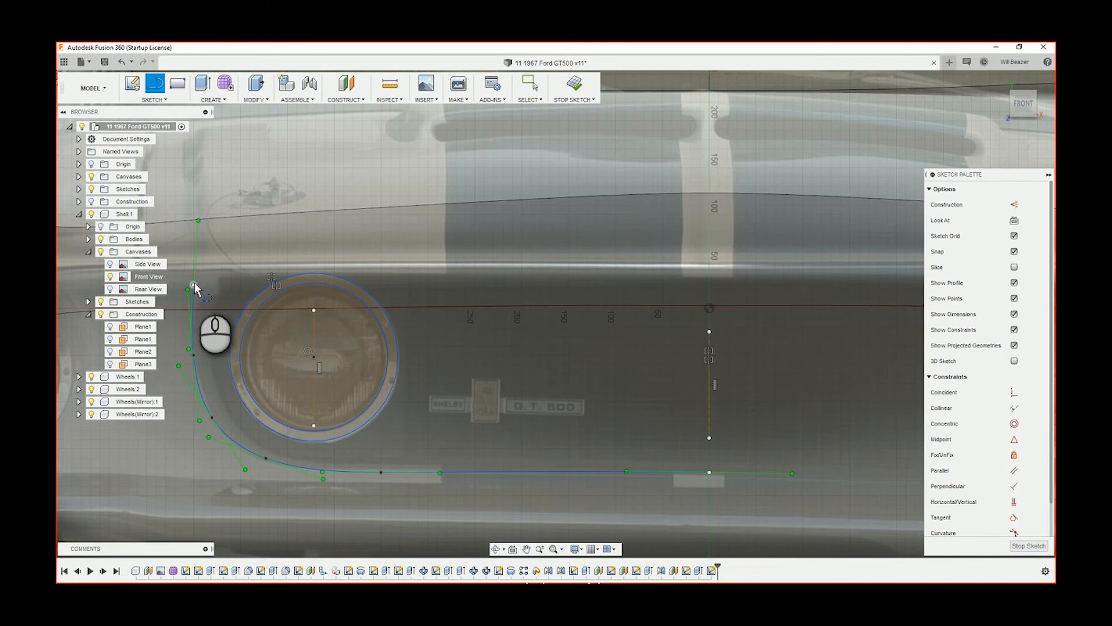
{"action": "left_click", "coordinate": [193, 285]}
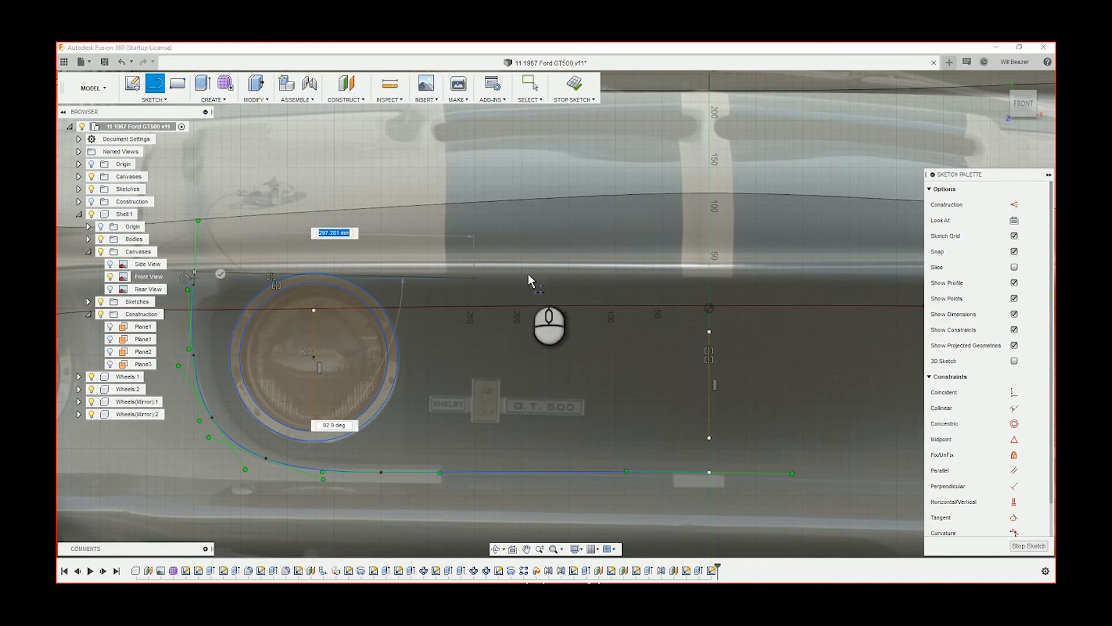
{"action": "left_click", "coordinate": [709, 271]}
{"action": "key", "text": "Escape"}
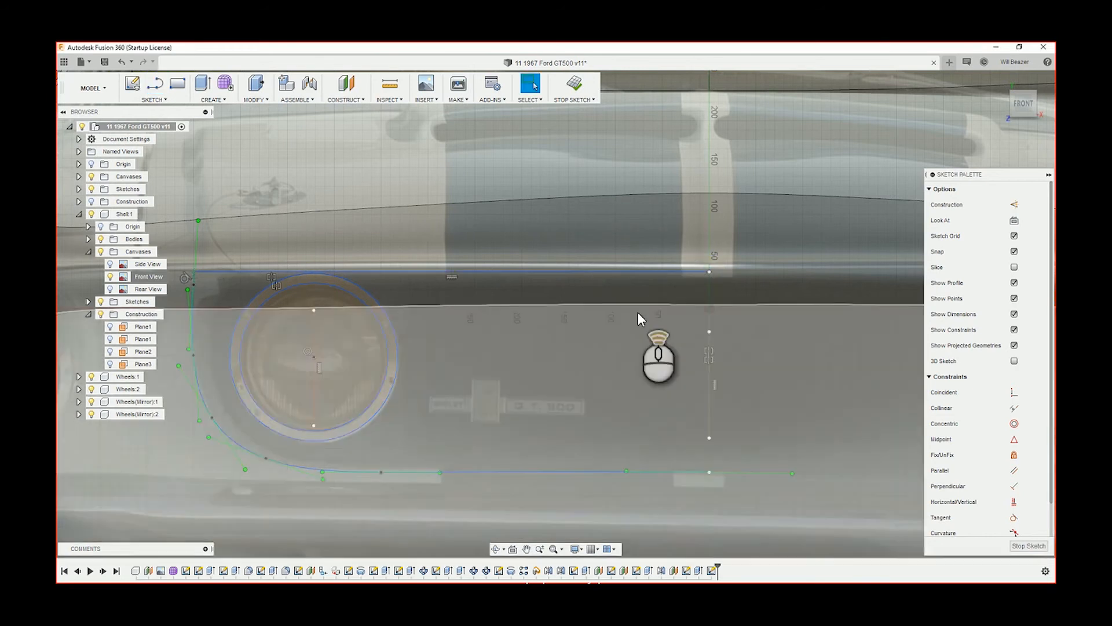
Step: Mirror the grille's top line, the lower spline and the short piece joining them across the vertical construction line on the centre axis
{"action": "scroll", "coordinate": [637, 312], "scroll_direction": "down", "scroll_amount": 4}
{"action": "scroll", "coordinate": [775, 345], "scroll_direction": "up", "scroll_amount": 4}
{"action": "scroll", "coordinate": [664, 346], "scroll_direction": "down", "scroll_amount": 3}
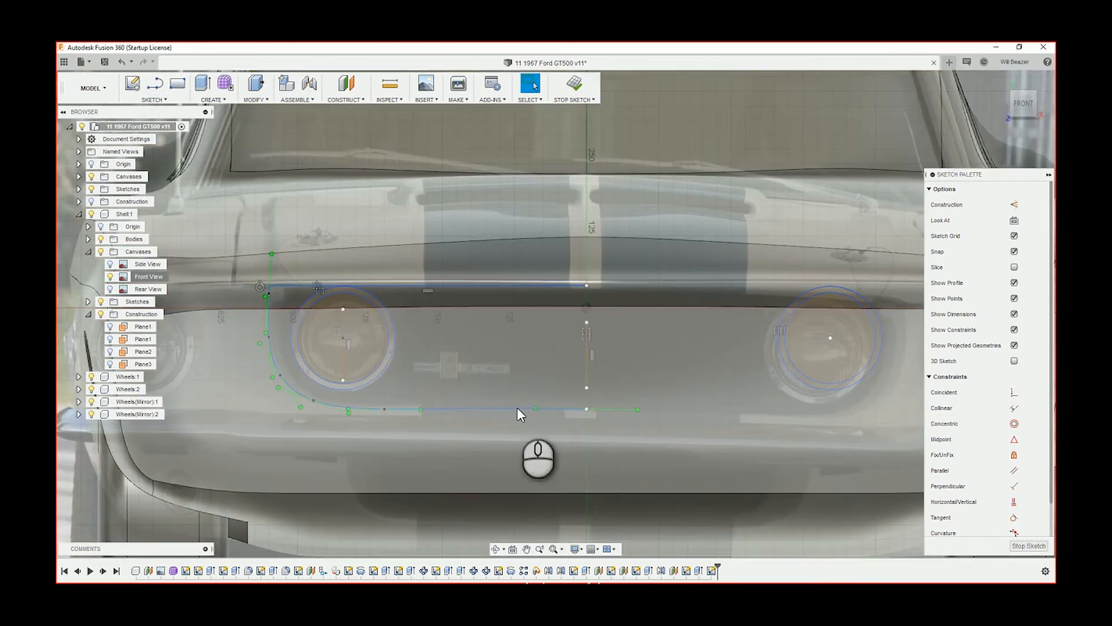
{"action": "left_click", "coordinate": [153, 100]}
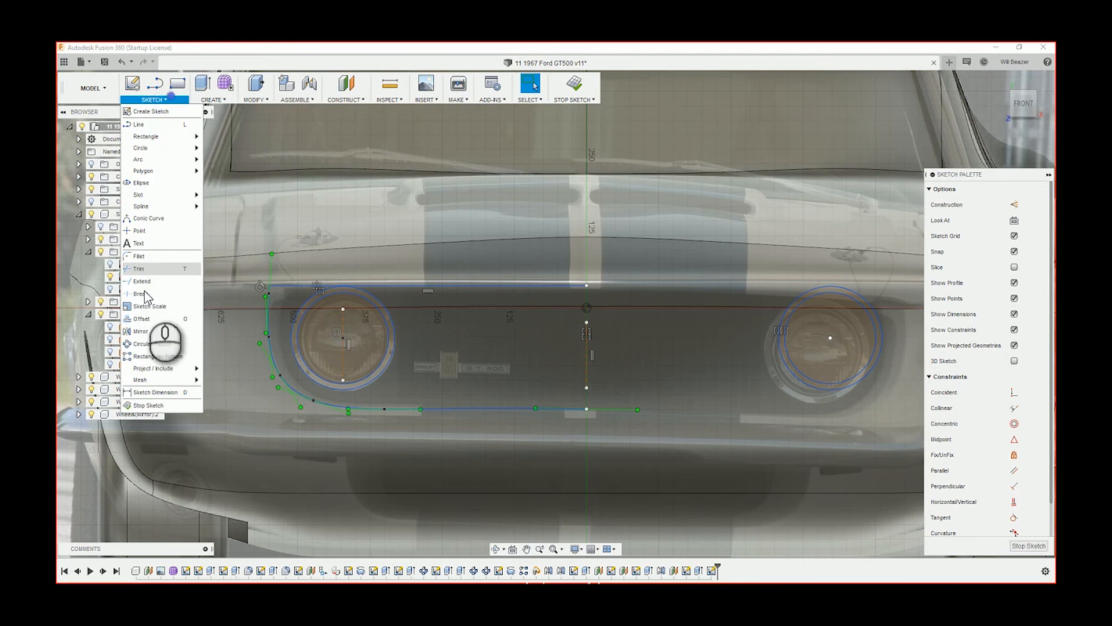
{"action": "left_click", "coordinate": [140, 331]}
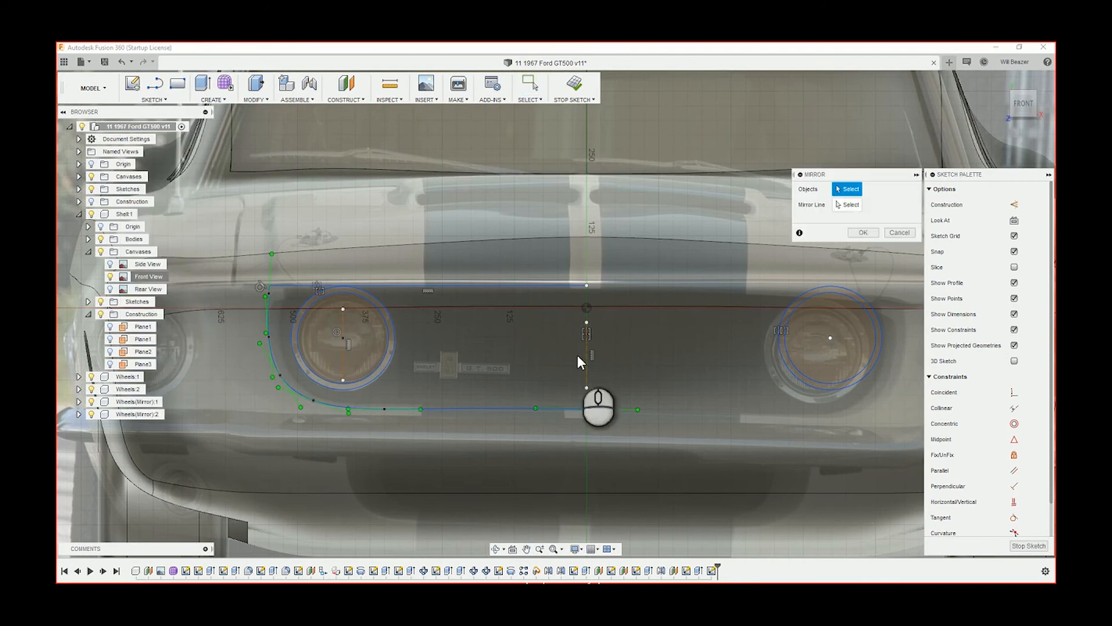
{"action": "left_click", "coordinate": [496, 284]}
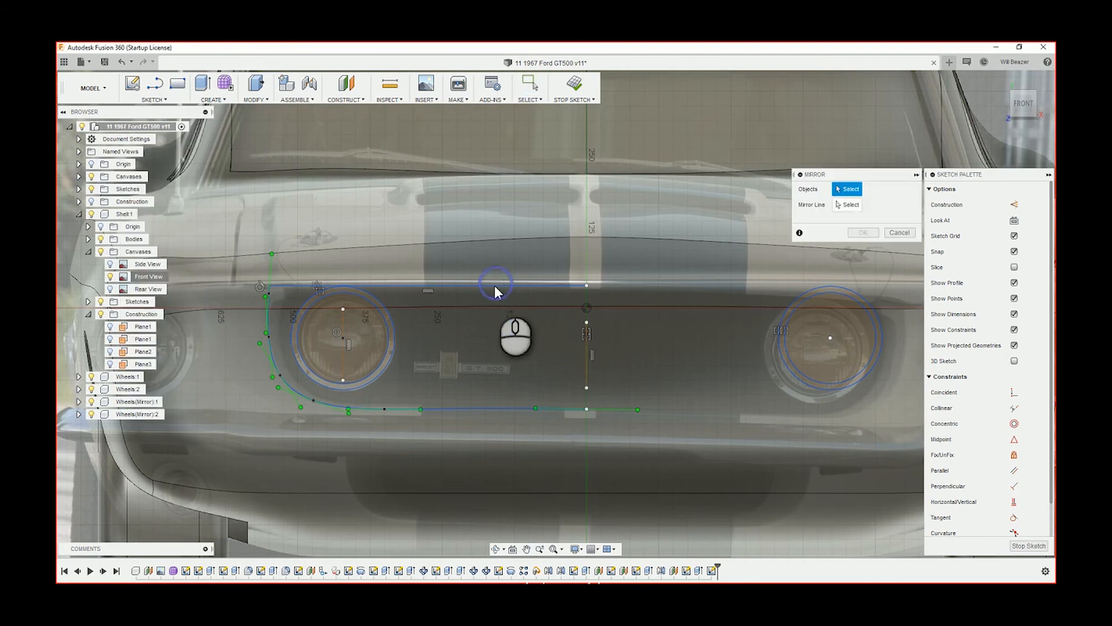
{"action": "left_click", "coordinate": [464, 408]}
{"action": "scroll", "coordinate": [266, 261], "scroll_direction": "up", "scroll_amount": 5}
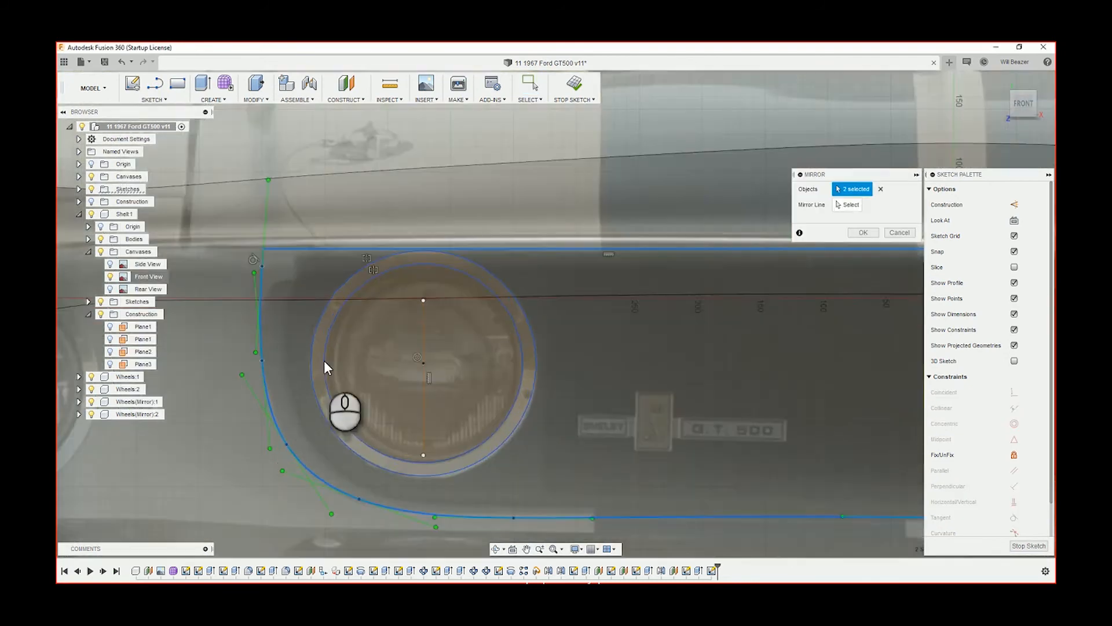
{"action": "left_click", "coordinate": [238, 191]}
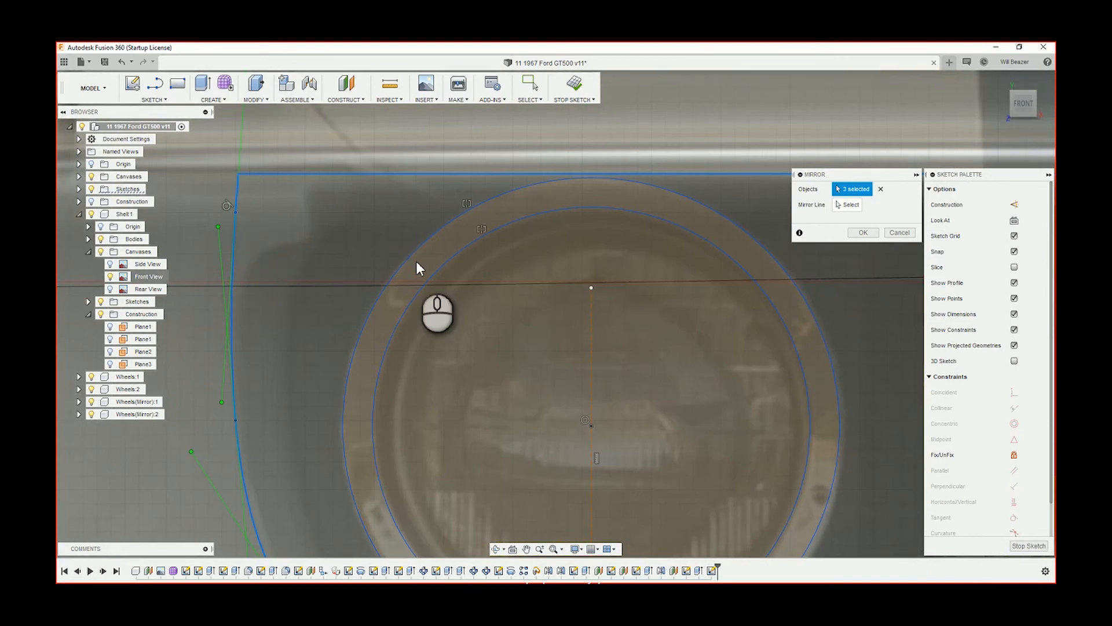
{"action": "scroll", "coordinate": [498, 272], "scroll_direction": "down", "scroll_amount": 3}
{"action": "scroll", "coordinate": [499, 278], "scroll_direction": "down", "scroll_amount": 3}
{"action": "left_click", "coordinate": [848, 205]}
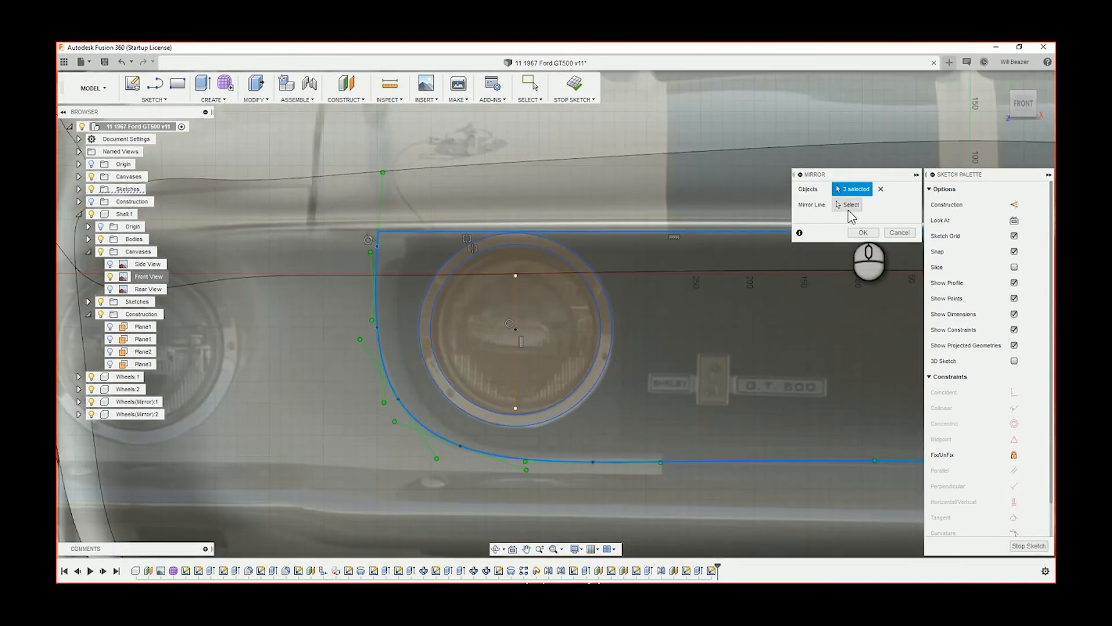
{"action": "mouse_move", "coordinate": [615, 432]}
{"action": "middle_mouse_down"}
{"action": "mouse_move", "coordinate": [397, 421]}
{"action": "mouse_move", "coordinate": [289, 358]}
{"action": "middle_mouse_up"}
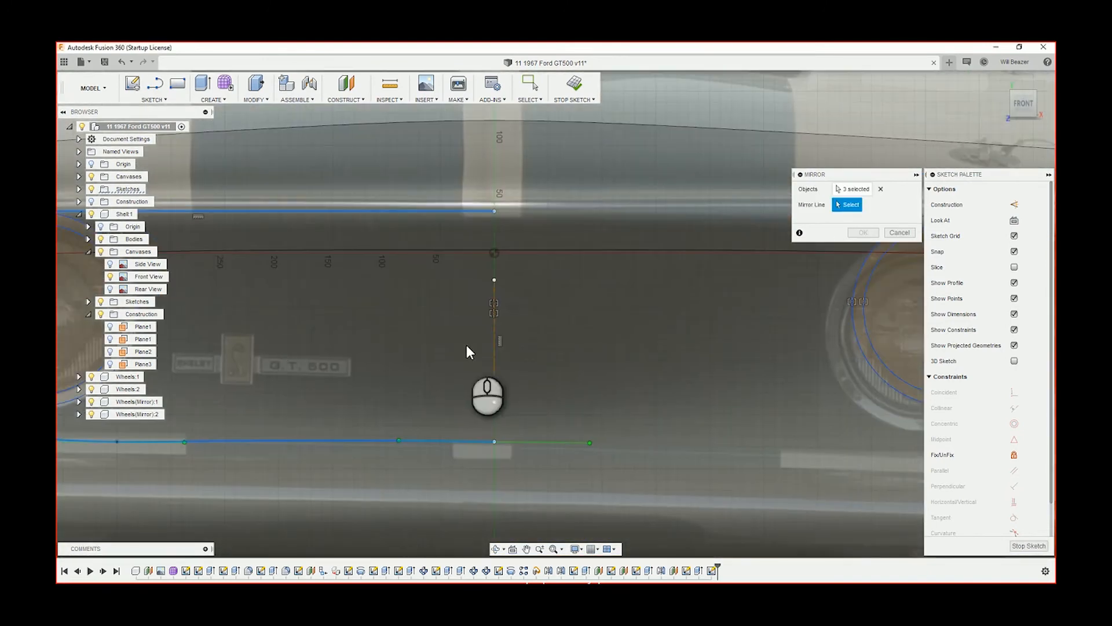
{"action": "left_click", "coordinate": [494, 358]}
{"action": "scroll", "coordinate": [463, 378], "scroll_direction": "down", "scroll_amount": 5}
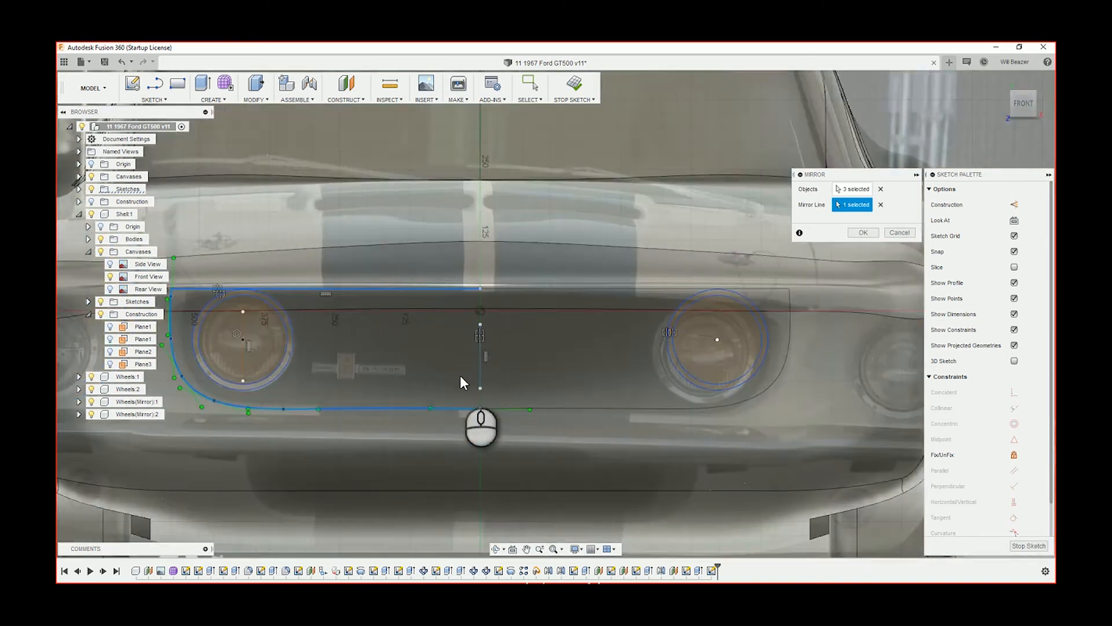
{"action": "scroll", "coordinate": [637, 318], "scroll_direction": "up", "scroll_amount": 3}
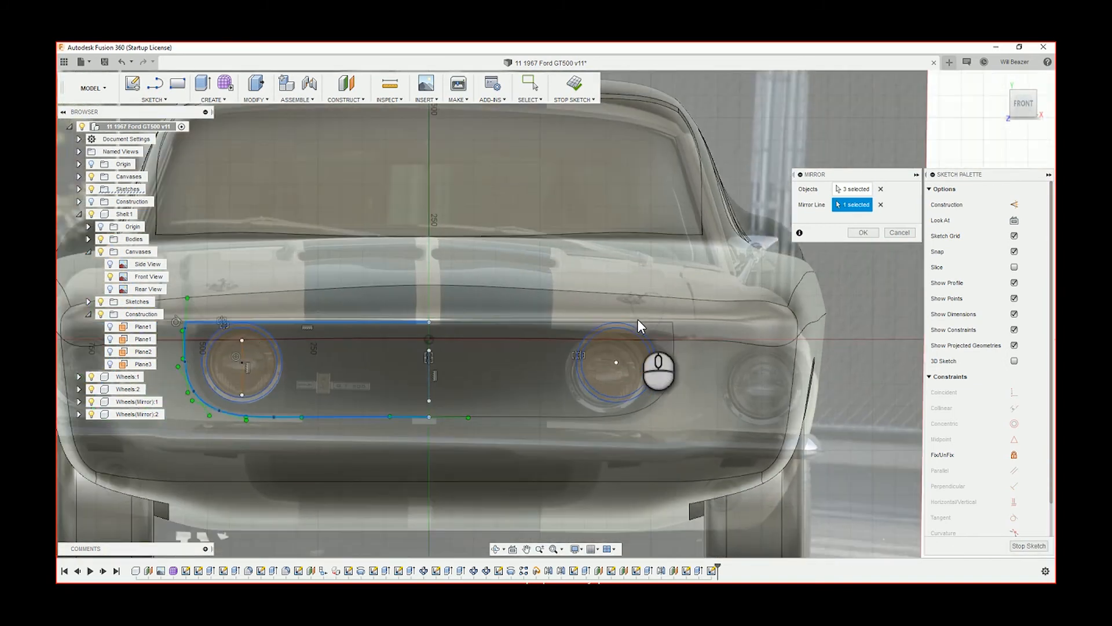
{"action": "left_click", "coordinate": [865, 233]}
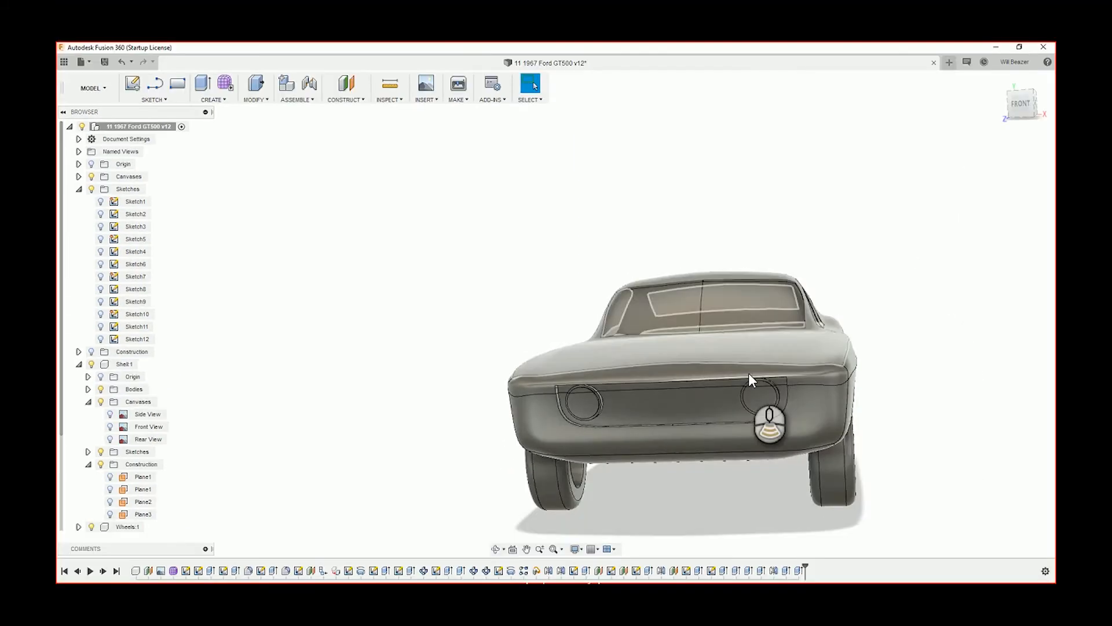
Step: View the car straight from the front and show the Front View canvas
{"action": "scroll", "coordinate": [859, 387], "scroll_direction": "up", "scroll_amount": 3}
{"action": "mouse_move", "coordinate": [875, 452]}
{"action": "middle_mouse_down", "text": "shift"}
{"action": "mouse_move", "coordinate": [914, 438]}
{"action": "mouse_move", "coordinate": [890, 438]}
{"action": "middle_mouse_up", "text": "shift"}
{"action": "scroll", "coordinate": [776, 387], "scroll_direction": "down", "scroll_amount": 4}
{"action": "middle_click_drag", "start_coordinate": [774, 417], "coordinate": [354, 273], "text": "shift"}
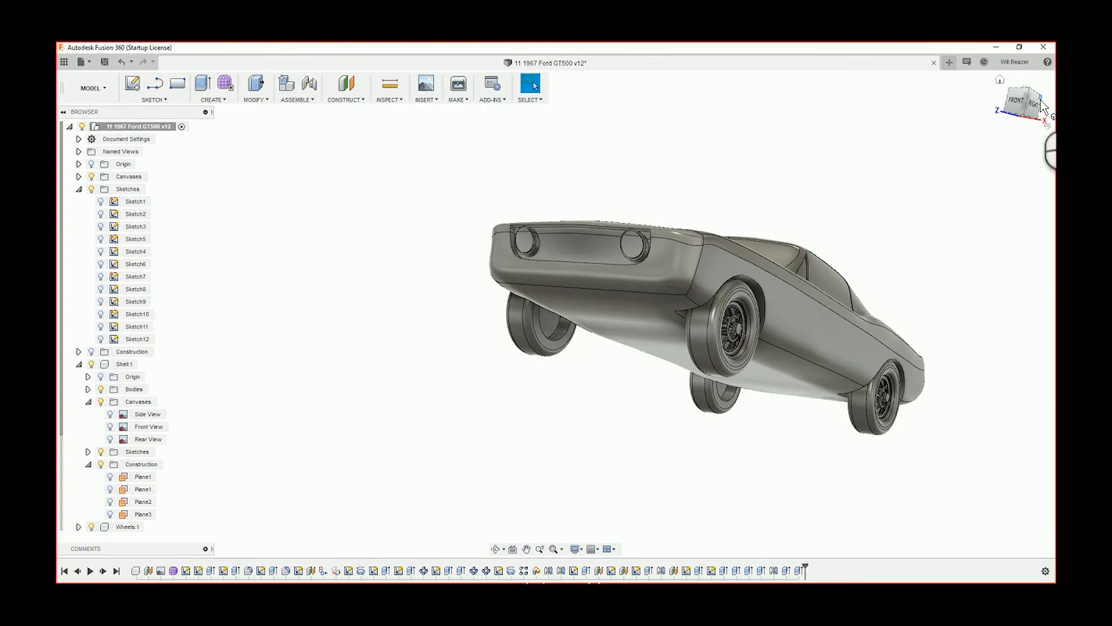
{"action": "left_click", "coordinate": [1021, 108]}
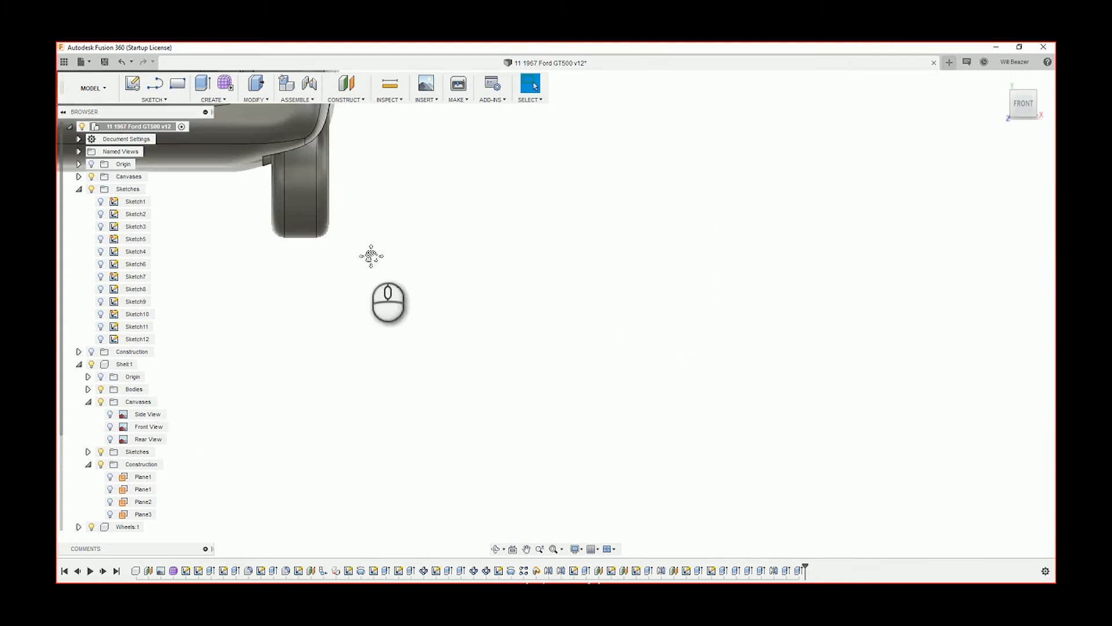
{"action": "middle_click_drag", "start_coordinate": [373, 256], "coordinate": [578, 417]}
{"action": "scroll", "coordinate": [328, 380], "scroll_direction": "down", "scroll_amount": 4}
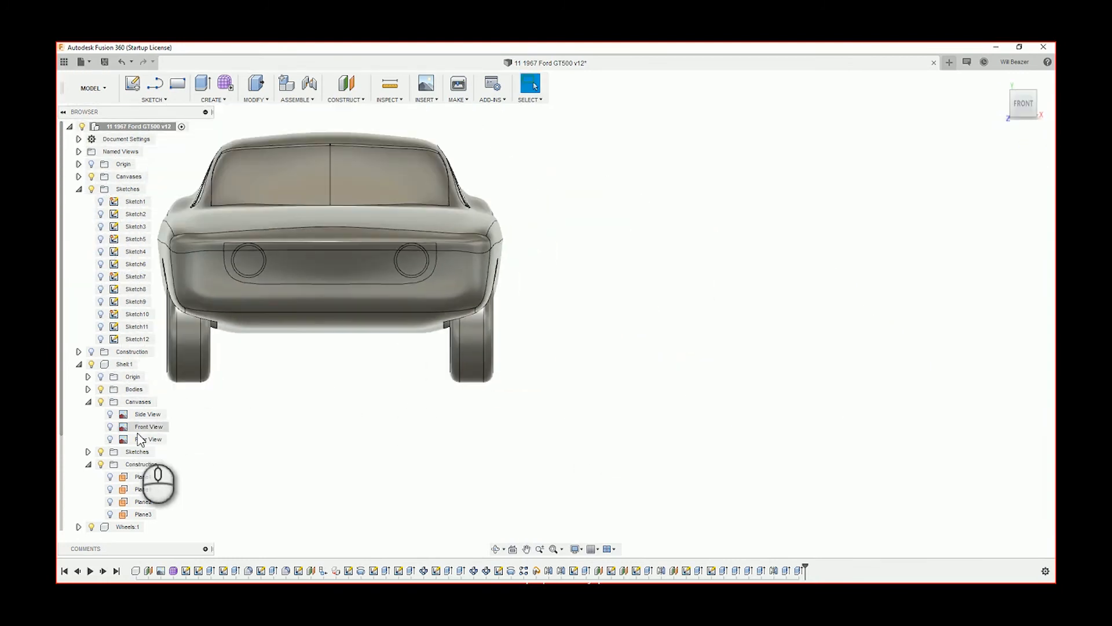
{"action": "left_click", "coordinate": [110, 426]}
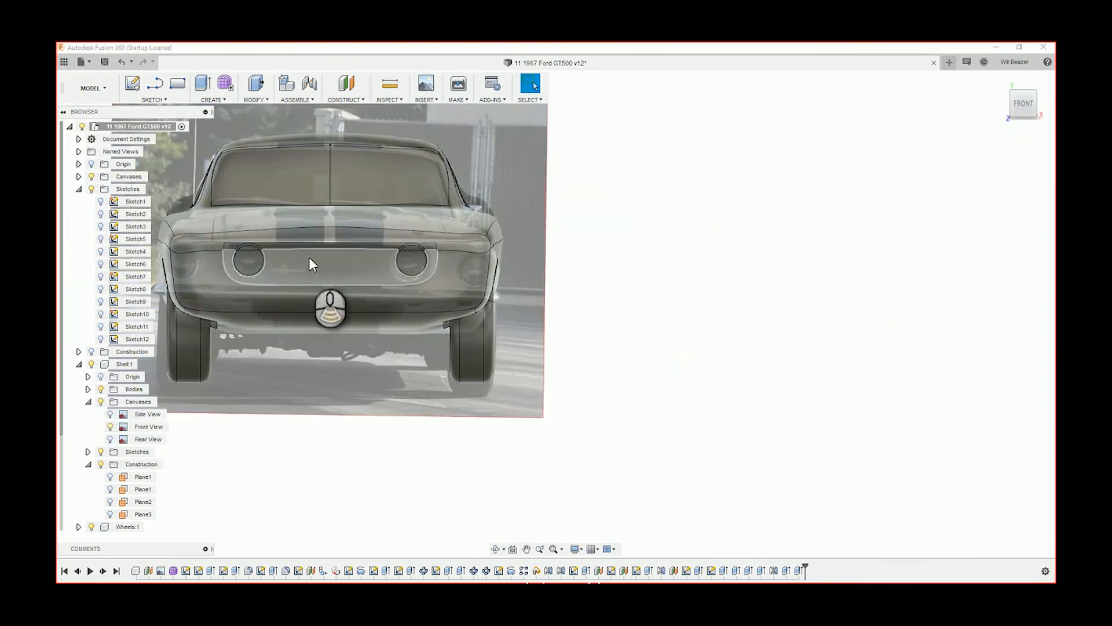
Step: Start a new sketch on the front-facing plane at the car's nose
{"action": "scroll", "coordinate": [308, 258], "scroll_direction": "down", "scroll_amount": 3}
{"action": "scroll", "coordinate": [561, 254], "scroll_direction": "down", "scroll_amount": 2}
{"action": "middle_click_drag", "start_coordinate": [633, 256], "coordinate": [978, 255]}
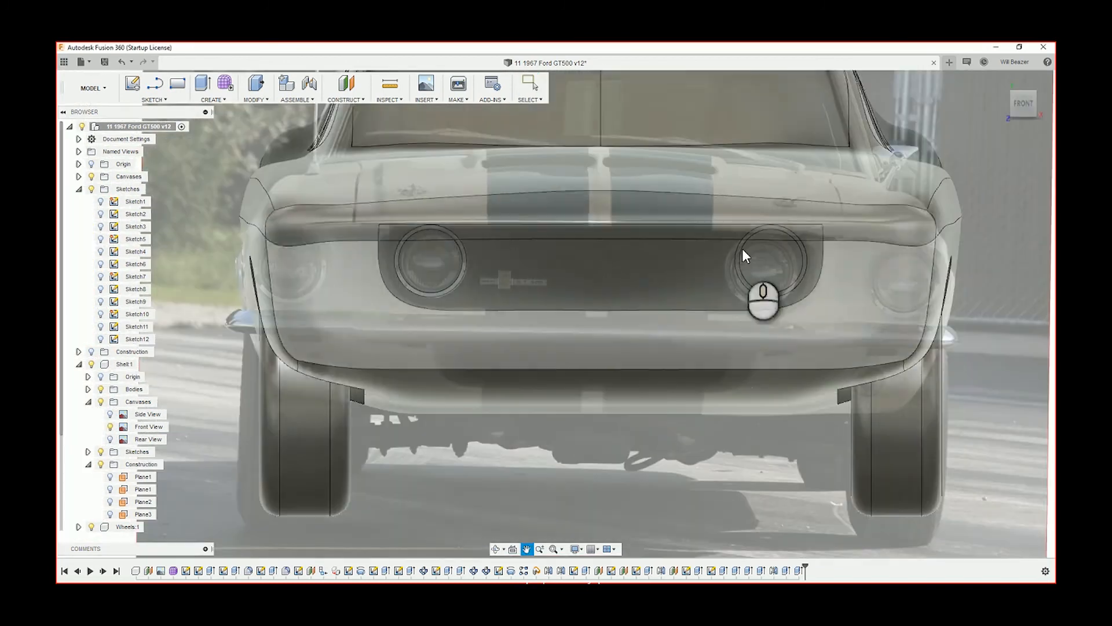
{"action": "scroll", "coordinate": [286, 250], "scroll_direction": "down", "scroll_amount": 2}
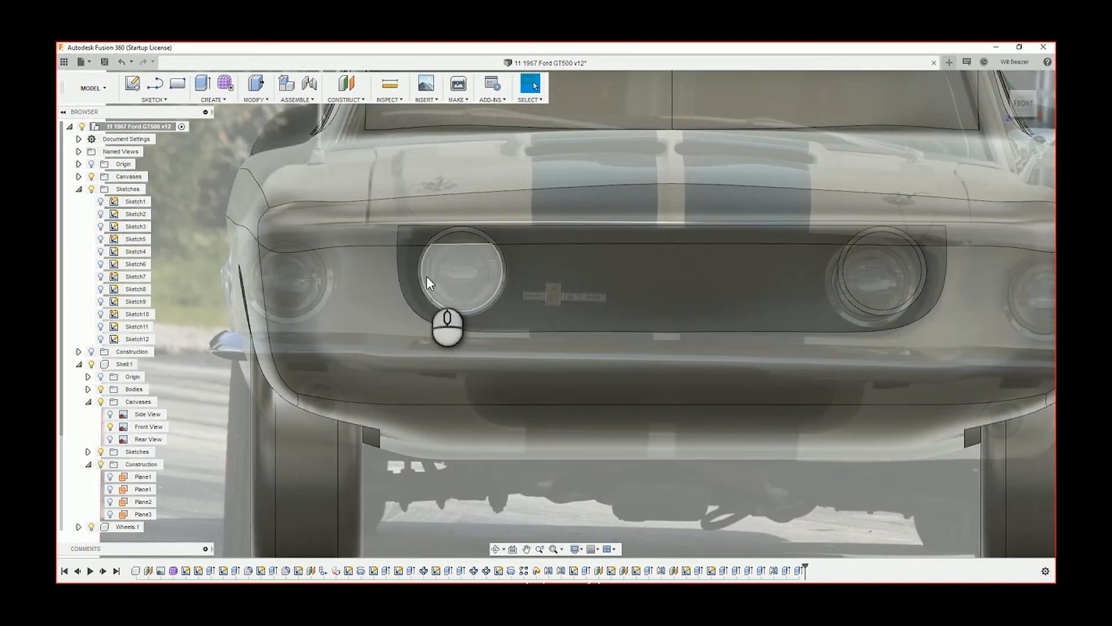
{"action": "scroll", "coordinate": [592, 238], "scroll_direction": "up", "scroll_amount": 3}
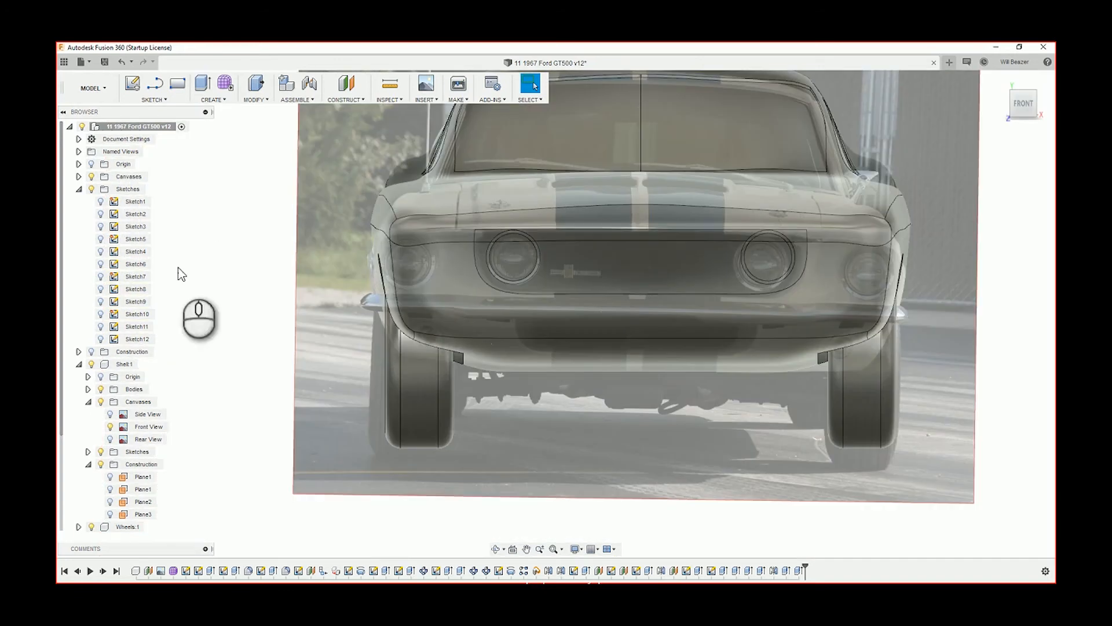
{"action": "left_click", "coordinate": [105, 488]}
{"action": "left_click", "coordinate": [132, 83]}
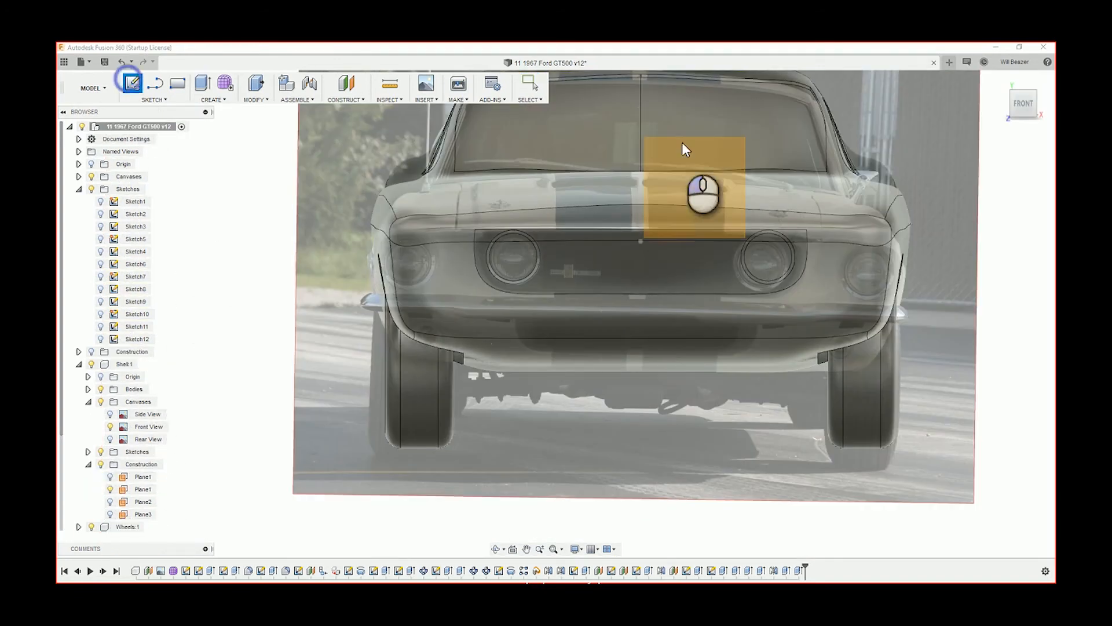
{"action": "left_click", "coordinate": [695, 174]}
Step: Sketch a centre-diameter circle around the outer headlight in the reference image, beside the grille opening
{"action": "scroll", "coordinate": [385, 402], "scroll_direction": "down", "scroll_amount": 4}
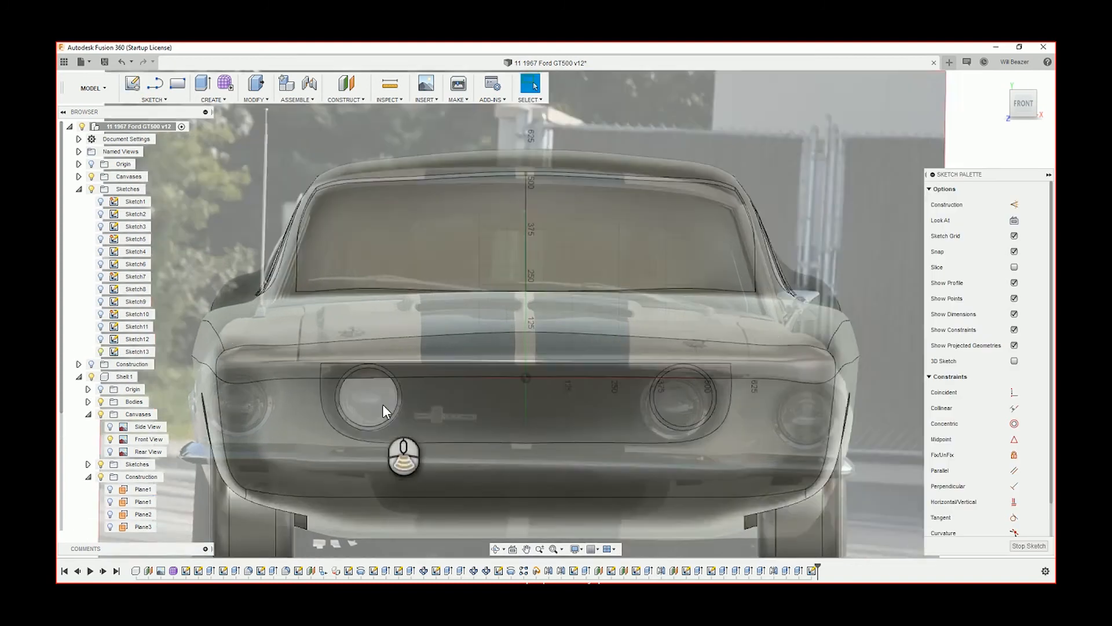
{"action": "middle_click_drag", "start_coordinate": [345, 258], "coordinate": [564, 214]}
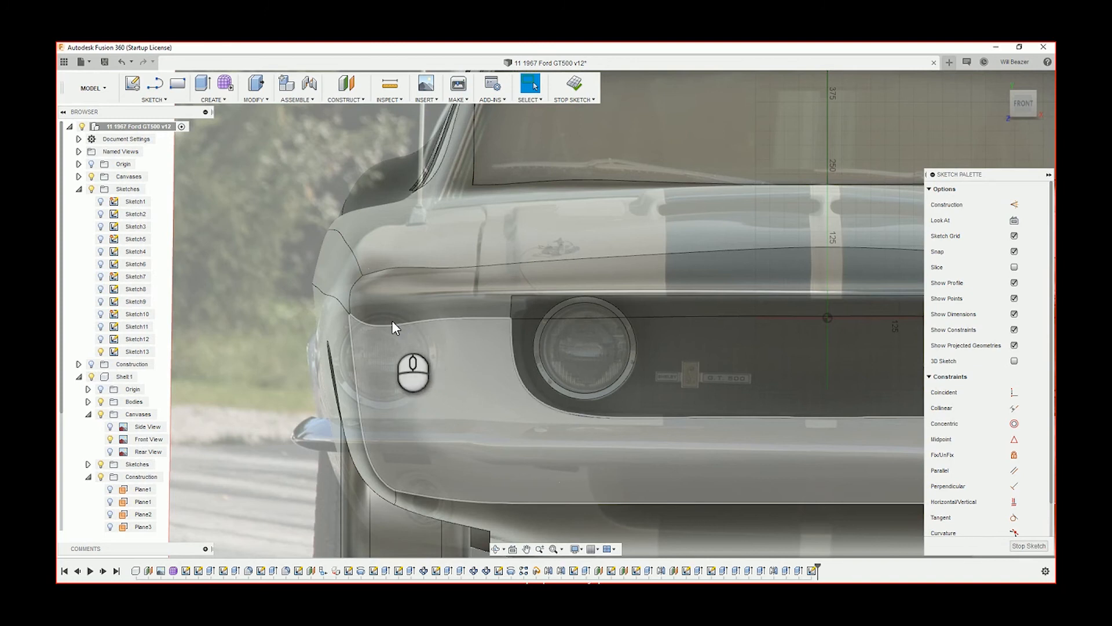
{"action": "key", "text": "c"}
{"action": "scroll", "coordinate": [403, 339], "scroll_direction": "down", "scroll_amount": 2}
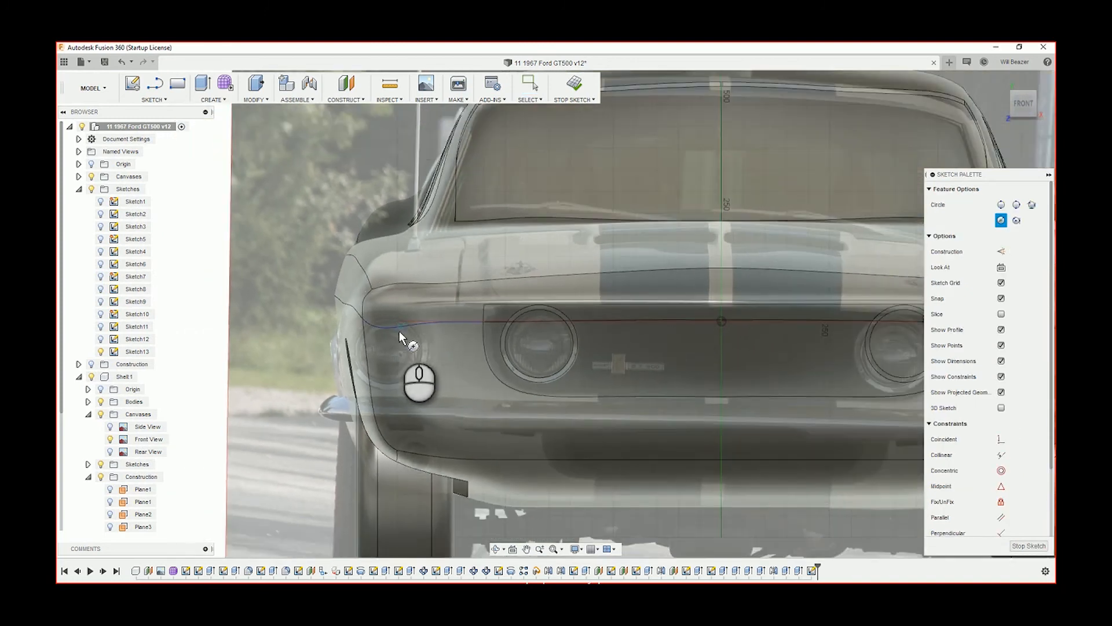
{"action": "scroll", "coordinate": [398, 335], "scroll_direction": "up", "scroll_amount": 4}
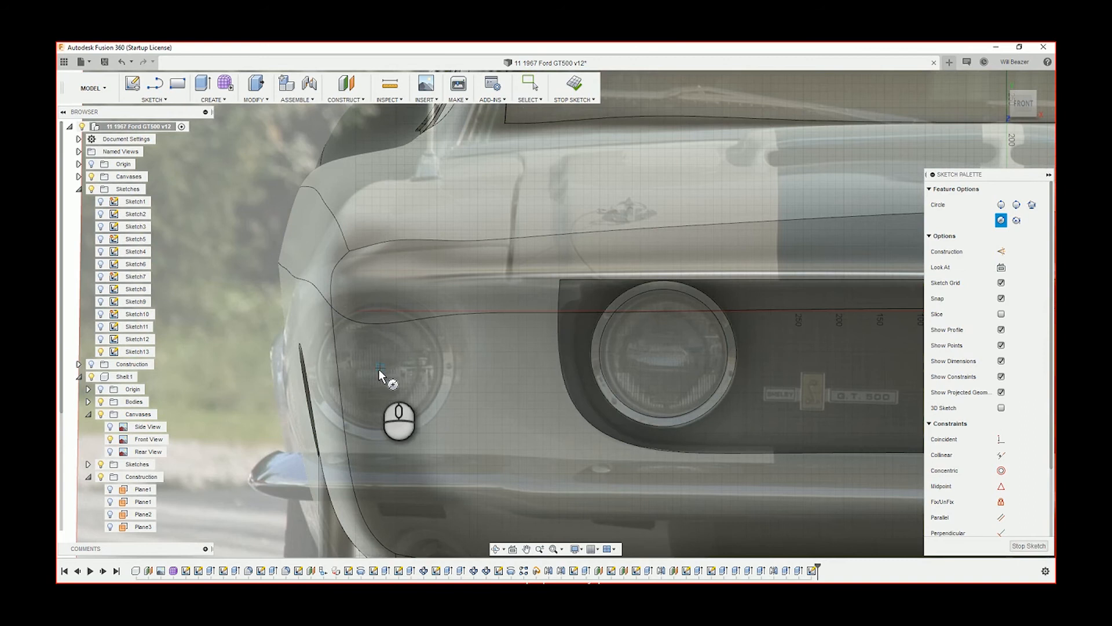
{"action": "left_click_drag", "start_coordinate": [380, 368], "coordinate": [444, 329]}
{"action": "left_click", "coordinate": [444, 327]}
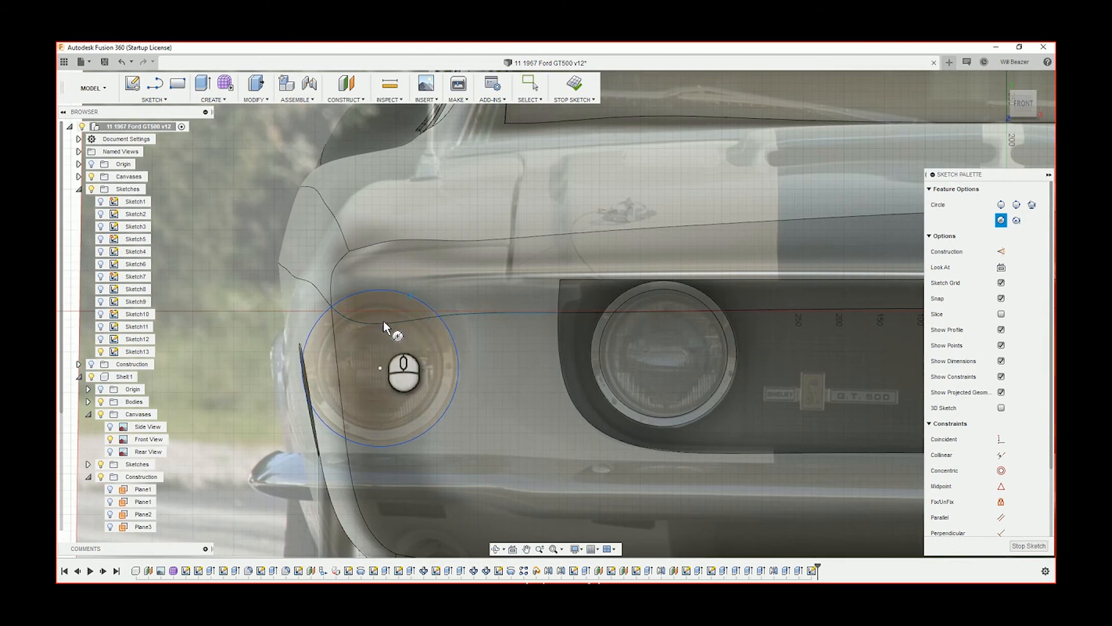
{"action": "left_click", "coordinate": [537, 90]}
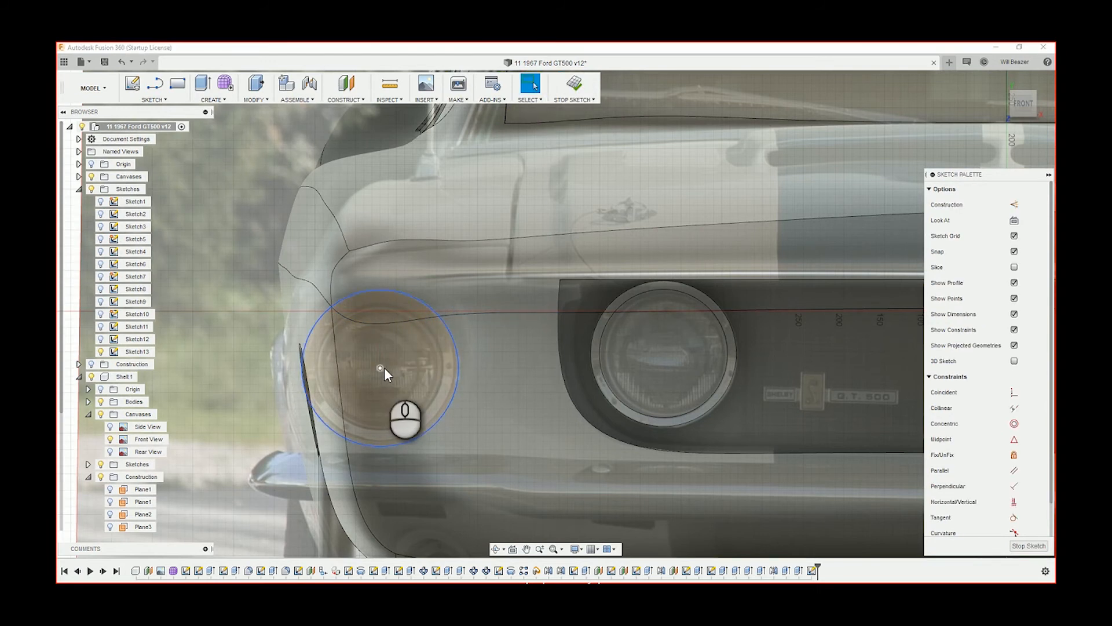
Step: Shift the circle by its centre point to line up with the outer headlight in the reference image
{"action": "left_click", "coordinate": [383, 369]}
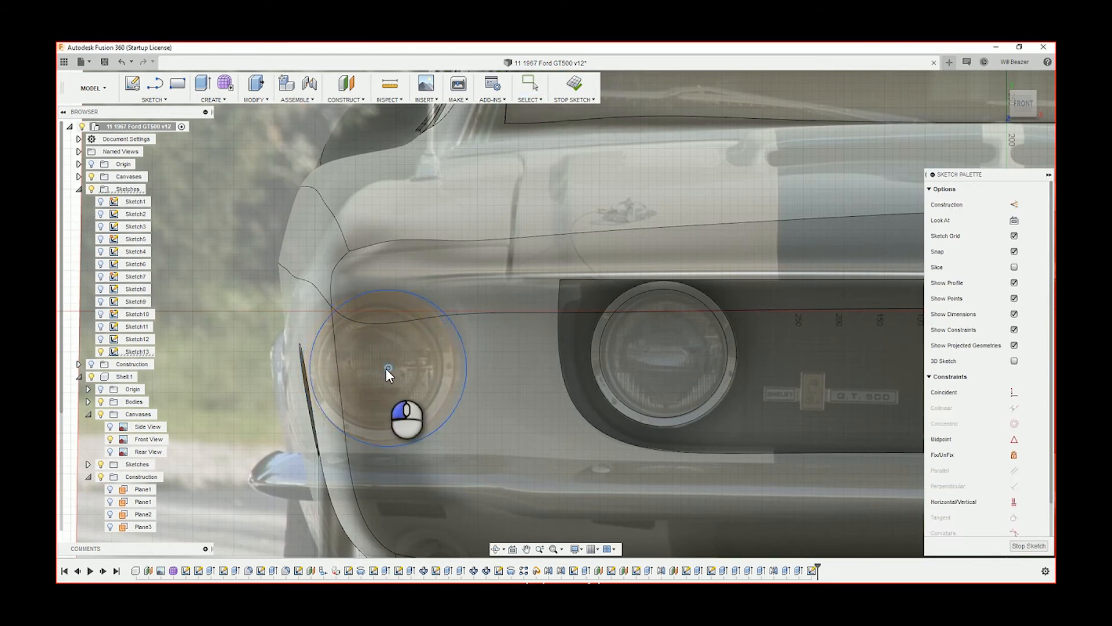
{"action": "scroll", "coordinate": [382, 367], "scroll_direction": "up", "scroll_amount": 5}
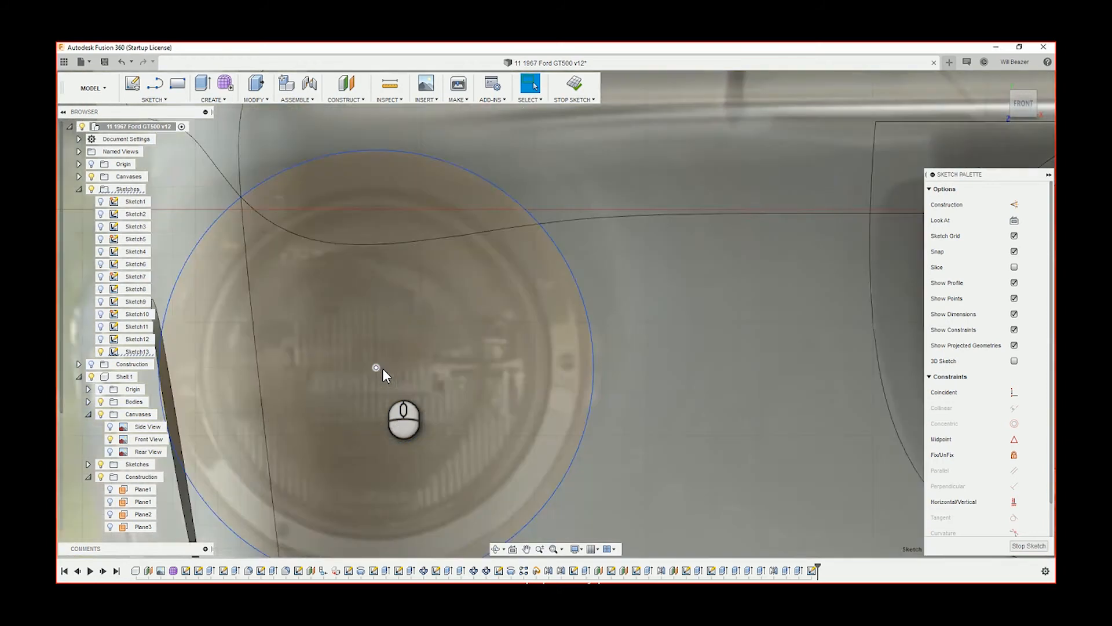
{"action": "scroll", "coordinate": [384, 368], "scroll_direction": "down", "scroll_amount": 4}
{"action": "scroll", "coordinate": [394, 370], "scroll_direction": "down", "scroll_amount": 1}
{"action": "scroll", "coordinate": [418, 289], "scroll_direction": "down", "scroll_amount": 3}
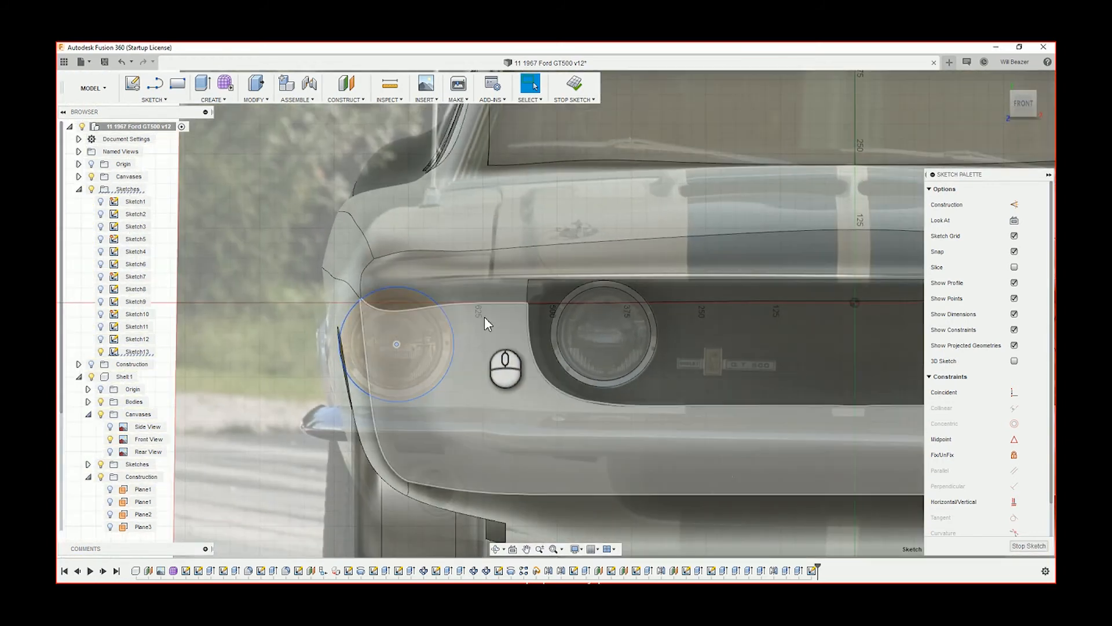
{"action": "scroll", "coordinate": [416, 326], "scroll_direction": "up", "scroll_amount": 2}
{"action": "scroll", "coordinate": [456, 341], "scroll_direction": "down", "scroll_amount": 1}
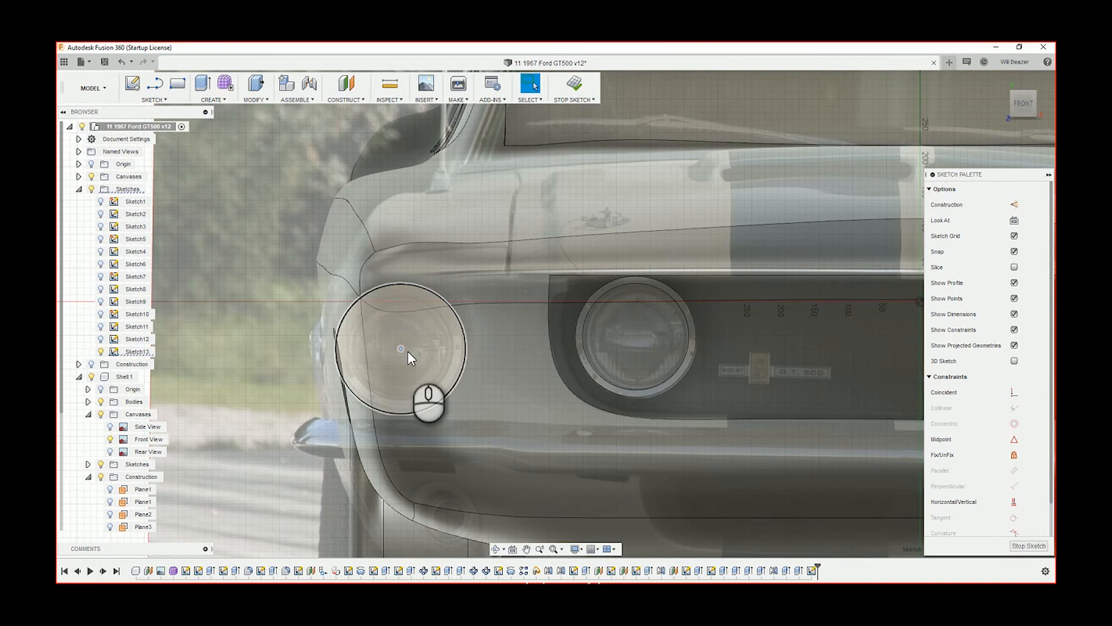
Step: Shrink the outer headlight circle slightly to match the headlight's rim in the reference image
{"action": "scroll", "coordinate": [390, 345], "scroll_direction": "up", "scroll_amount": 5}
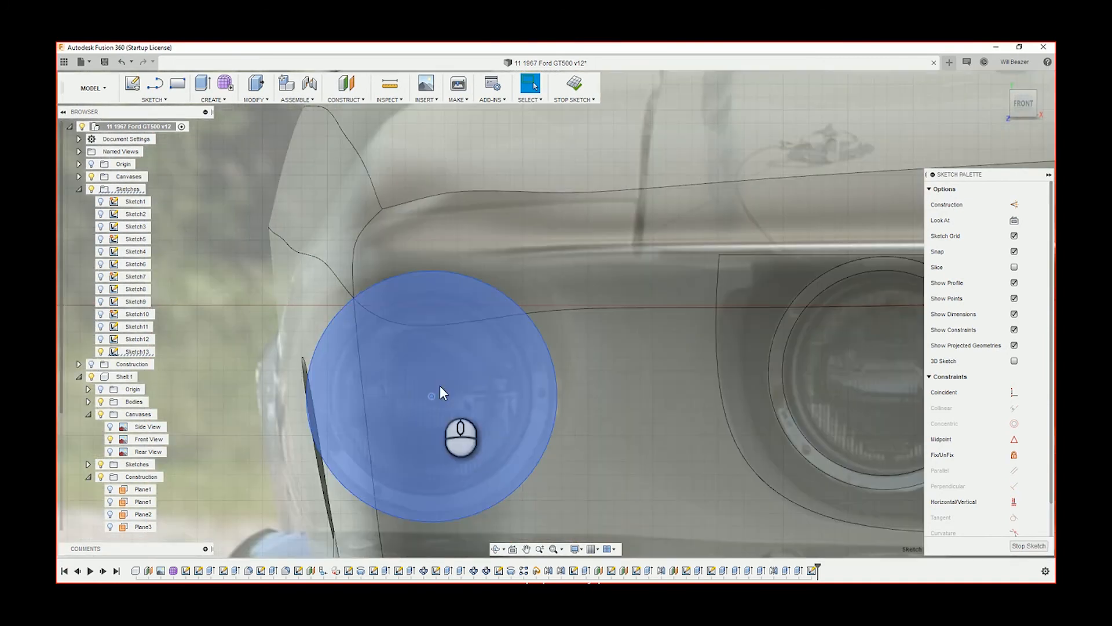
{"action": "left_click_drag", "start_coordinate": [399, 275], "coordinate": [402, 289]}
{"action": "scroll", "coordinate": [430, 305], "scroll_direction": "down", "scroll_amount": 3}
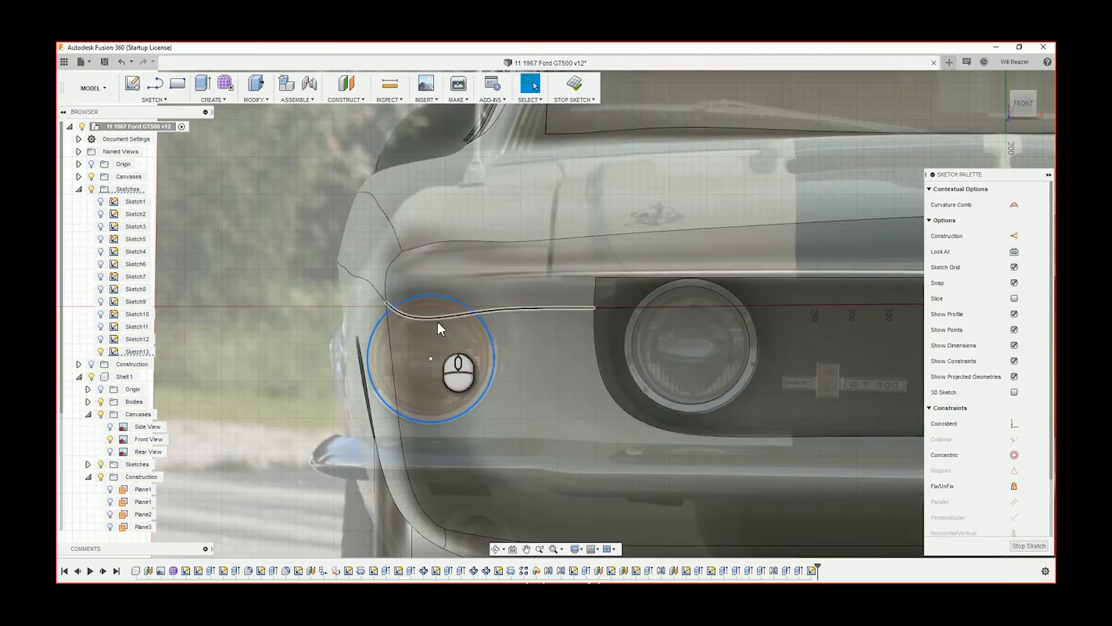
Step: Sketch a vertical line 100 mm long from the origin down through the middle of the grille
{"action": "scroll", "coordinate": [438, 322], "scroll_direction": "down", "scroll_amount": 2}
{"action": "scroll", "coordinate": [436, 318], "scroll_direction": "down", "scroll_amount": 1}
{"action": "scroll", "coordinate": [562, 343], "scroll_direction": "down", "scroll_amount": 2}
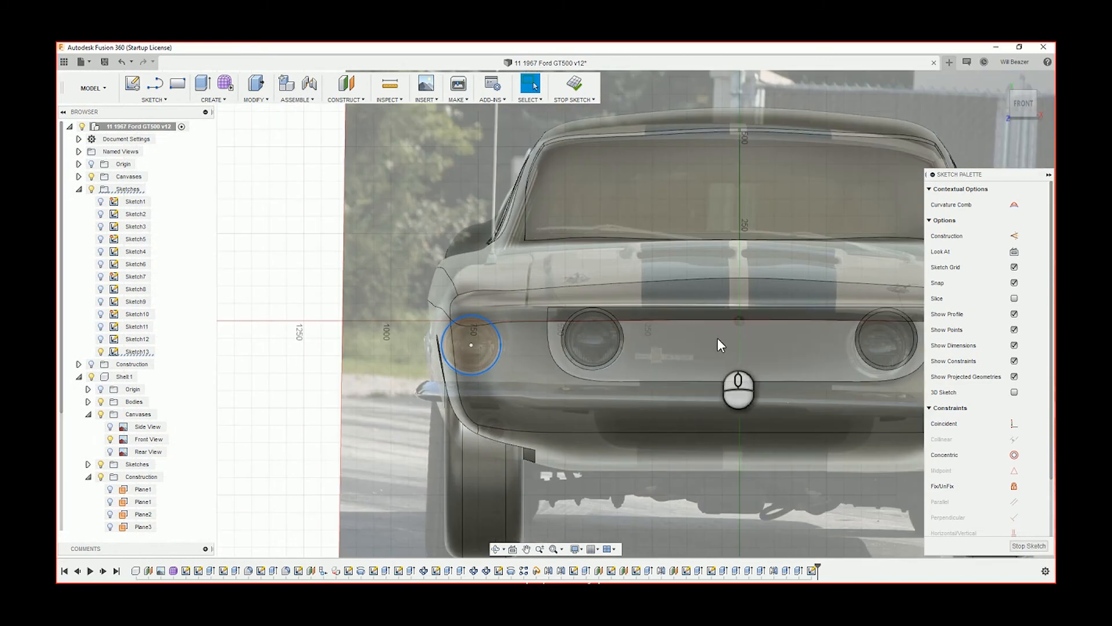
{"action": "middle_click_drag", "start_coordinate": [692, 332], "coordinate": [521, 303]}
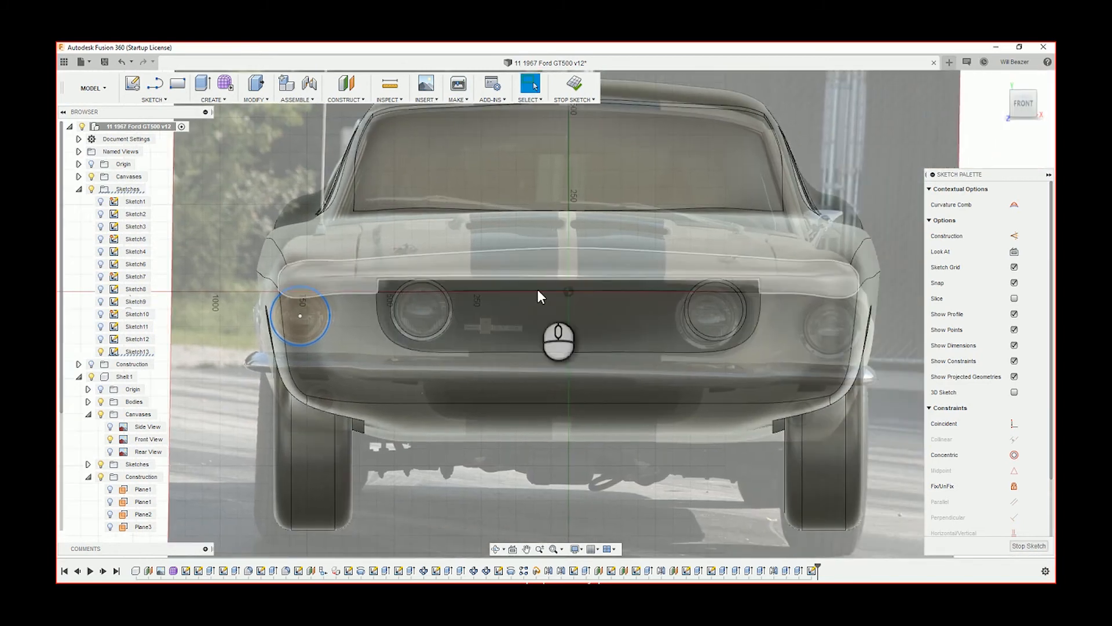
{"action": "key", "text": "l"}
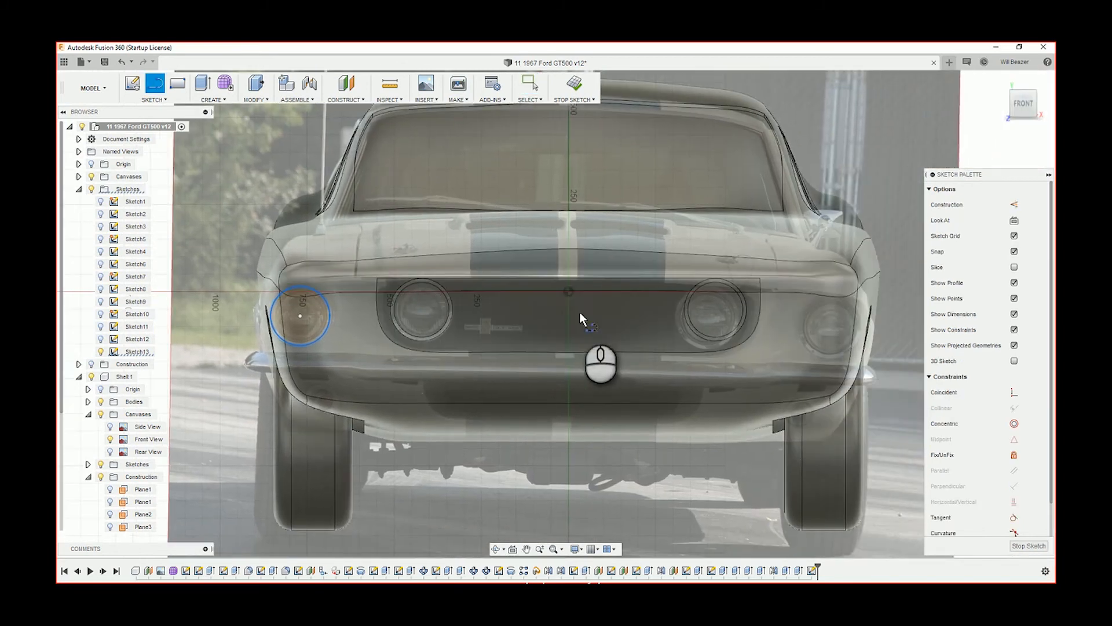
{"action": "left_click", "coordinate": [568, 292]}
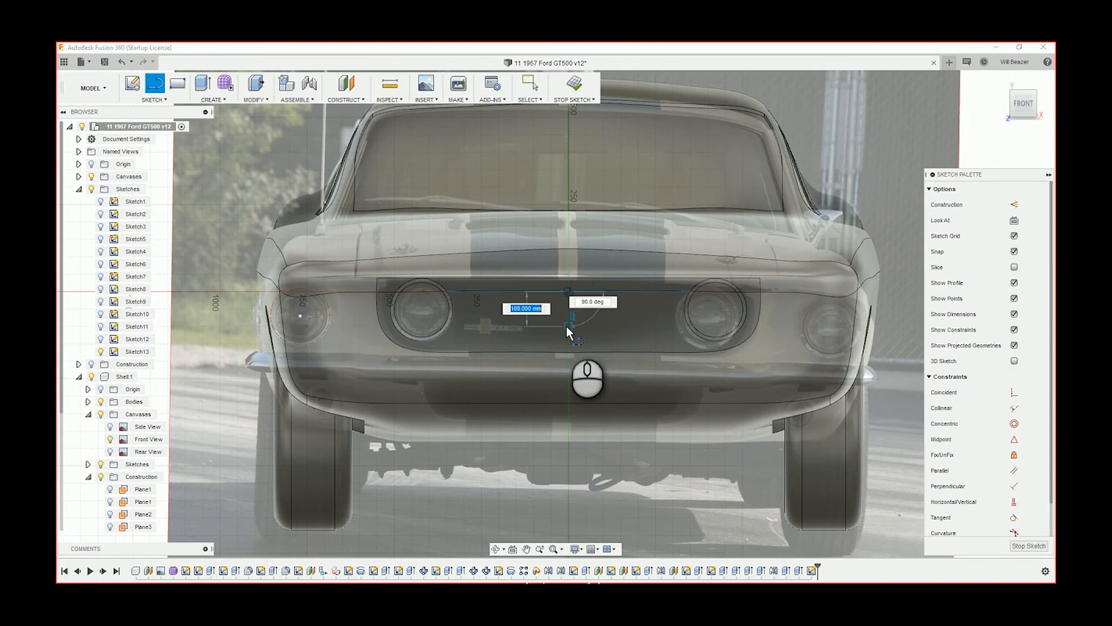
{"action": "key", "text": "Escape"}
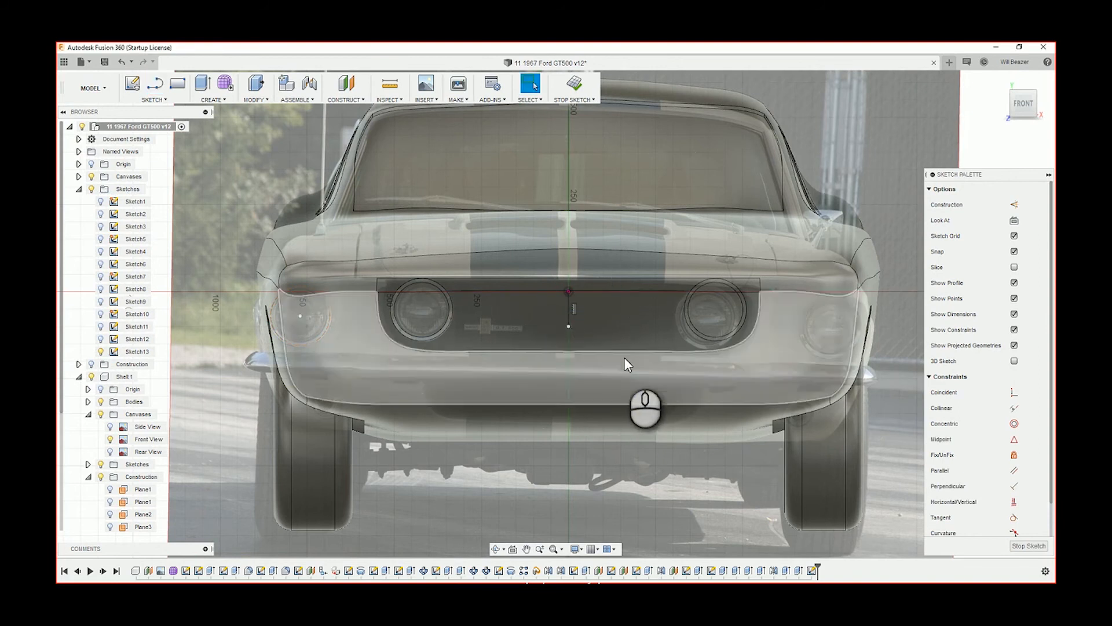
Step: Convert the vertical centre line in the grille to construction geometry
{"action": "left_click", "coordinate": [640, 299]}
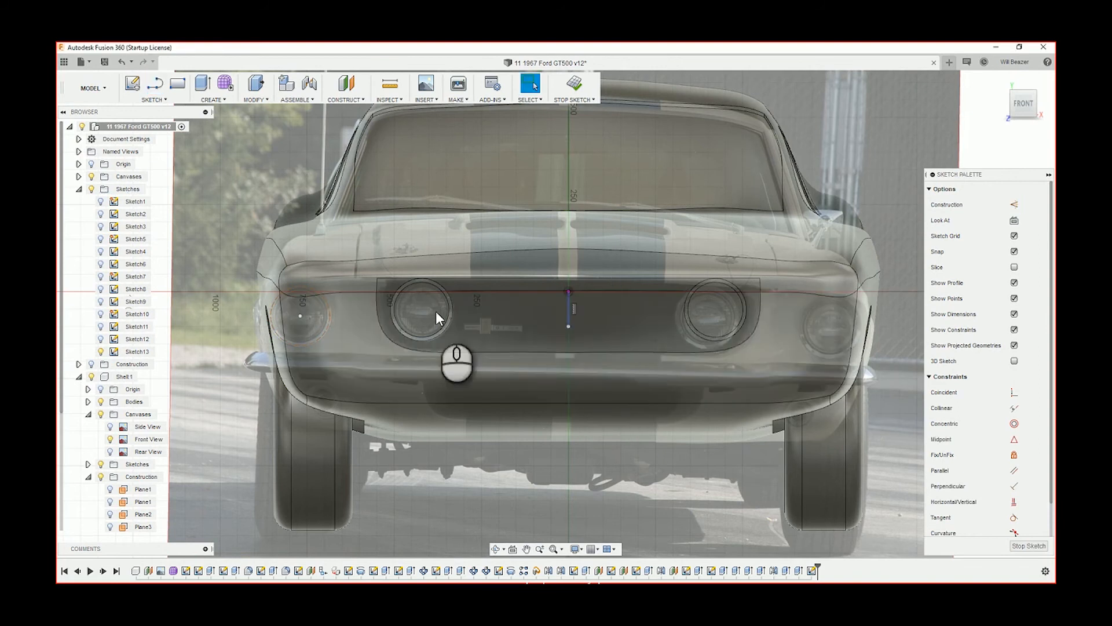
{"action": "left_click", "coordinate": [324, 336]}
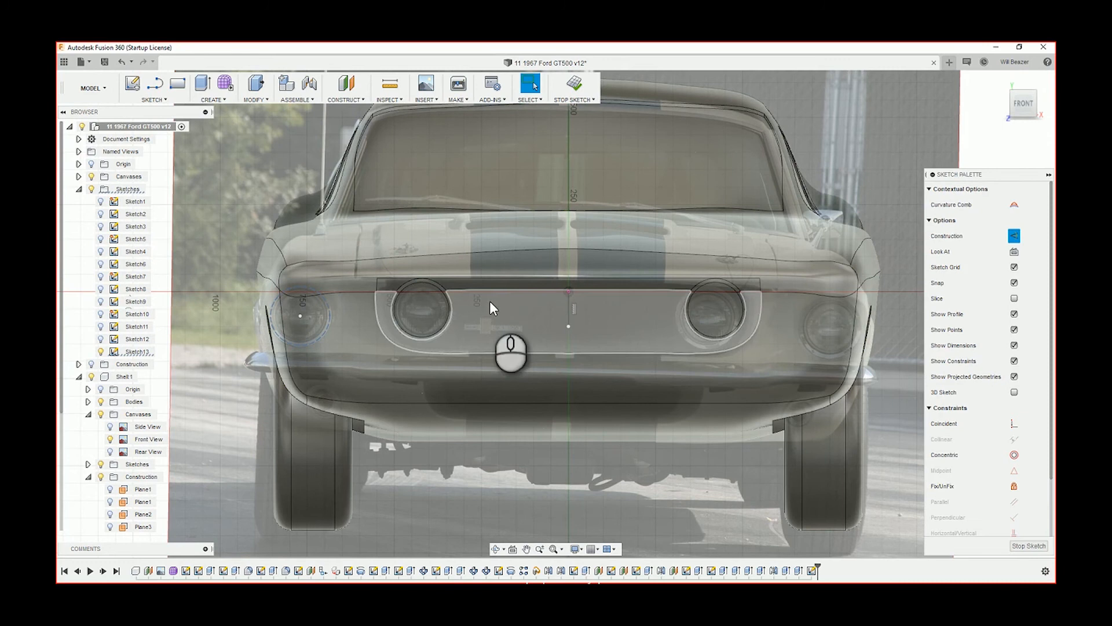
{"action": "left_click", "coordinate": [490, 359]}
{"action": "left_click", "coordinate": [225, 423]}
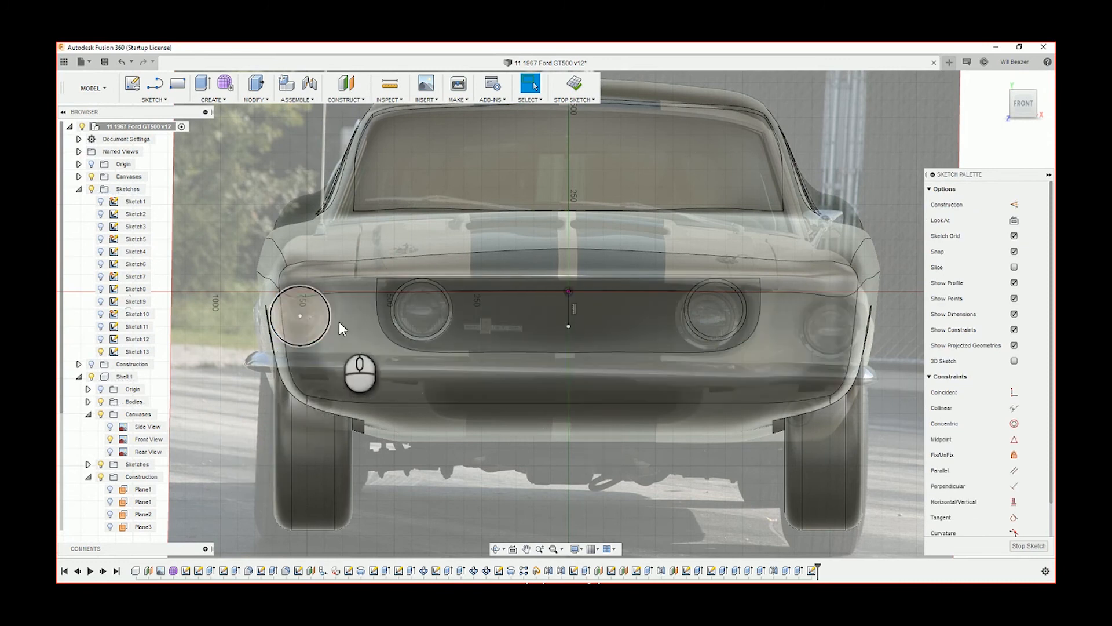
Step: Mirror the outer headlight circle across the vertical centre line to the opposite side of the car
{"action": "left_click", "coordinate": [317, 285]}
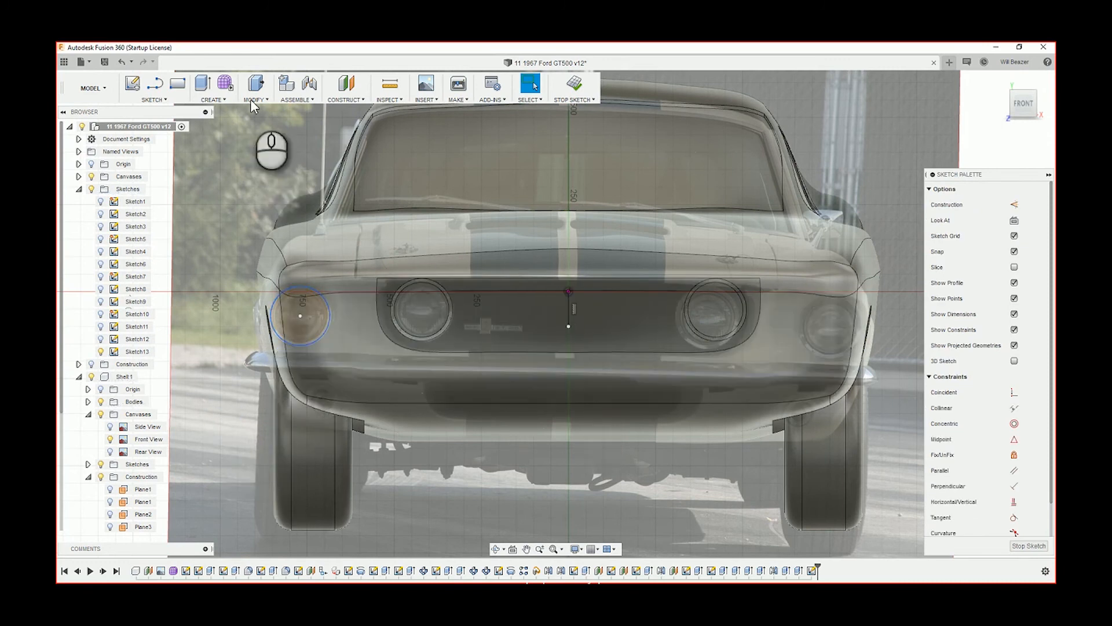
{"action": "left_click", "coordinate": [214, 101]}
{"action": "left_click", "coordinate": [154, 99]}
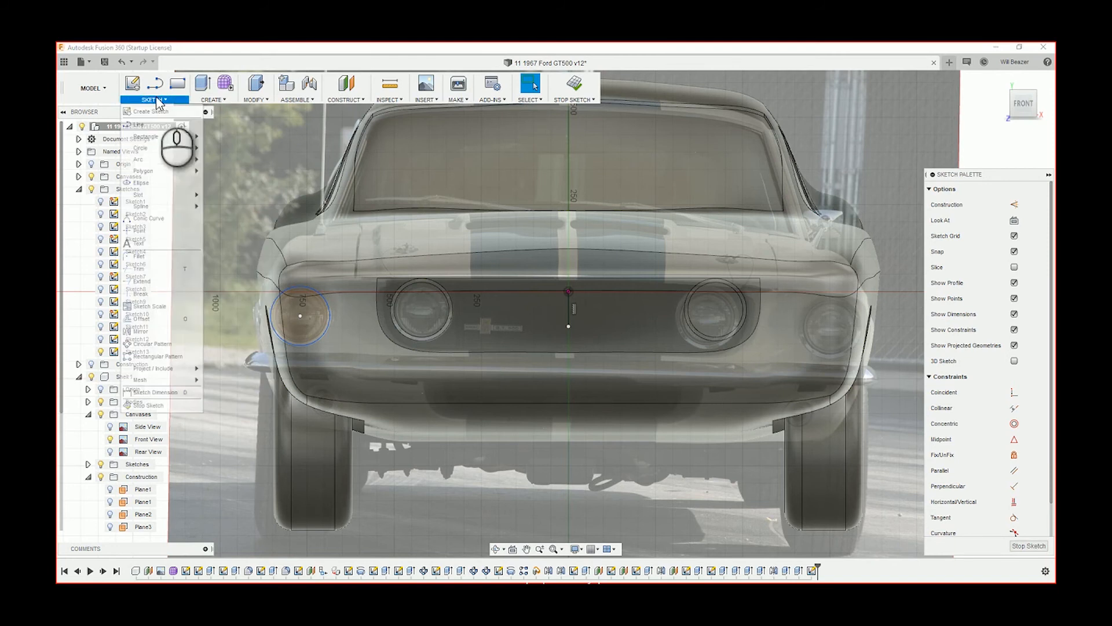
{"action": "left_click", "coordinate": [149, 332]}
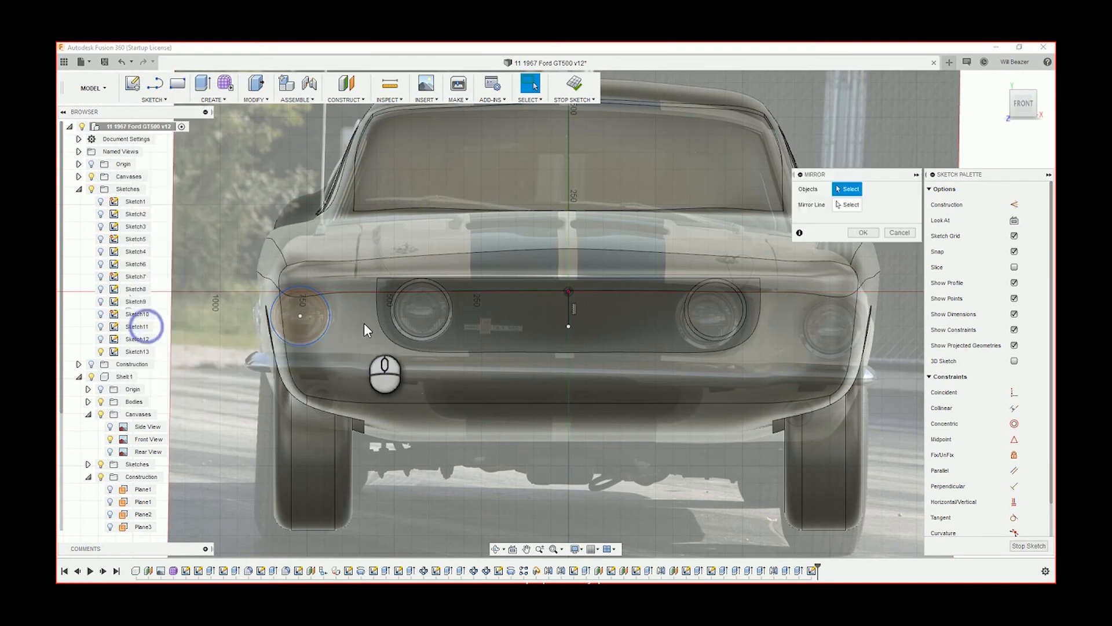
{"action": "left_click", "coordinate": [329, 312]}
{"action": "left_click", "coordinate": [843, 206]}
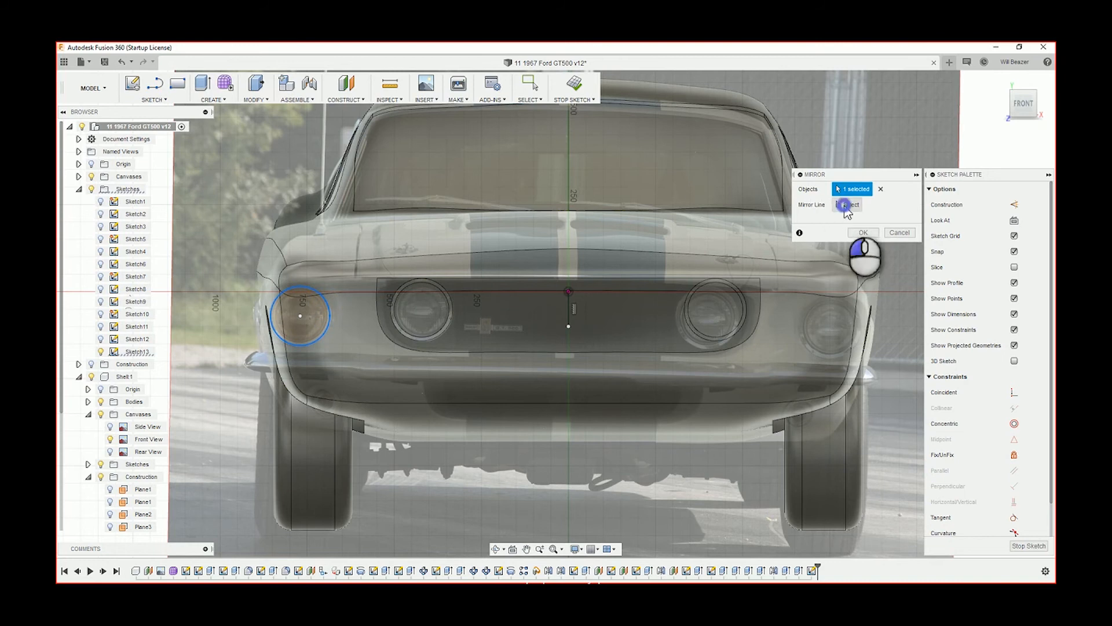
{"action": "left_click", "coordinate": [568, 303]}
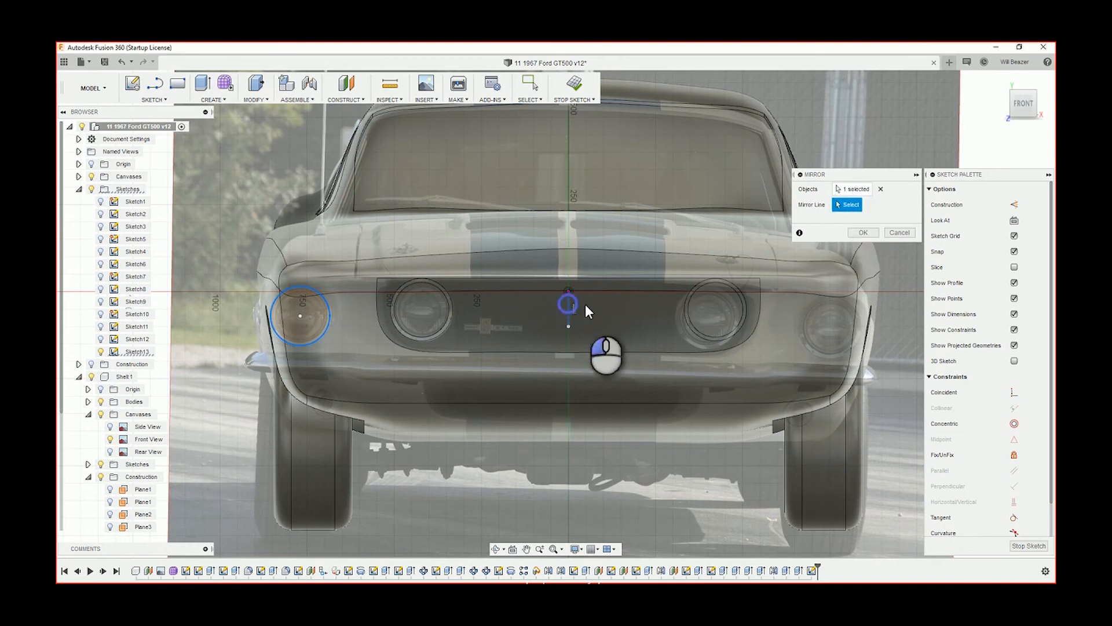
{"action": "left_click", "coordinate": [861, 233]}
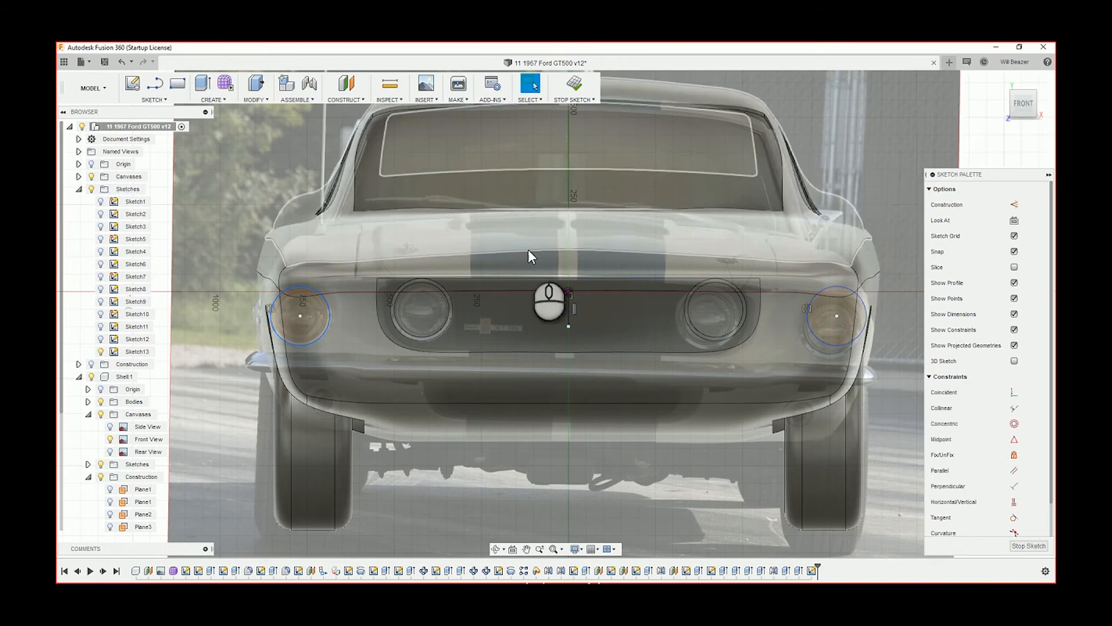
{"action": "left_click", "coordinate": [201, 84]}
{"action": "scroll", "coordinate": [368, 270], "scroll_direction": "down", "scroll_amount": 4}
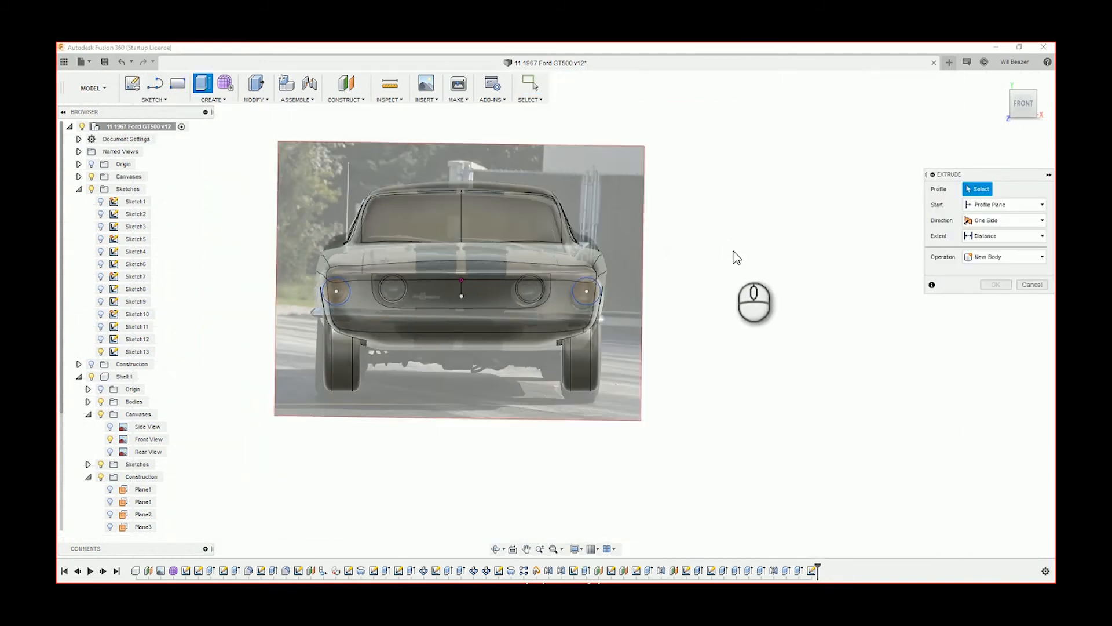
{"action": "middle_click_drag", "start_coordinate": [736, 258], "coordinate": [707, 348], "text": "shift"}
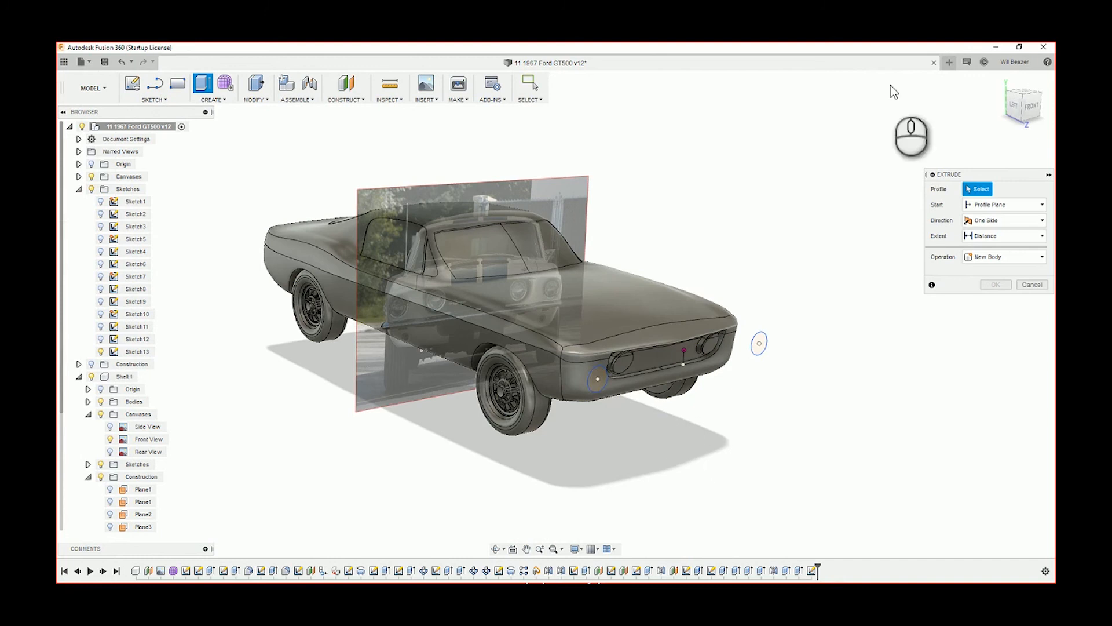
{"action": "left_click", "coordinate": [1031, 108]}
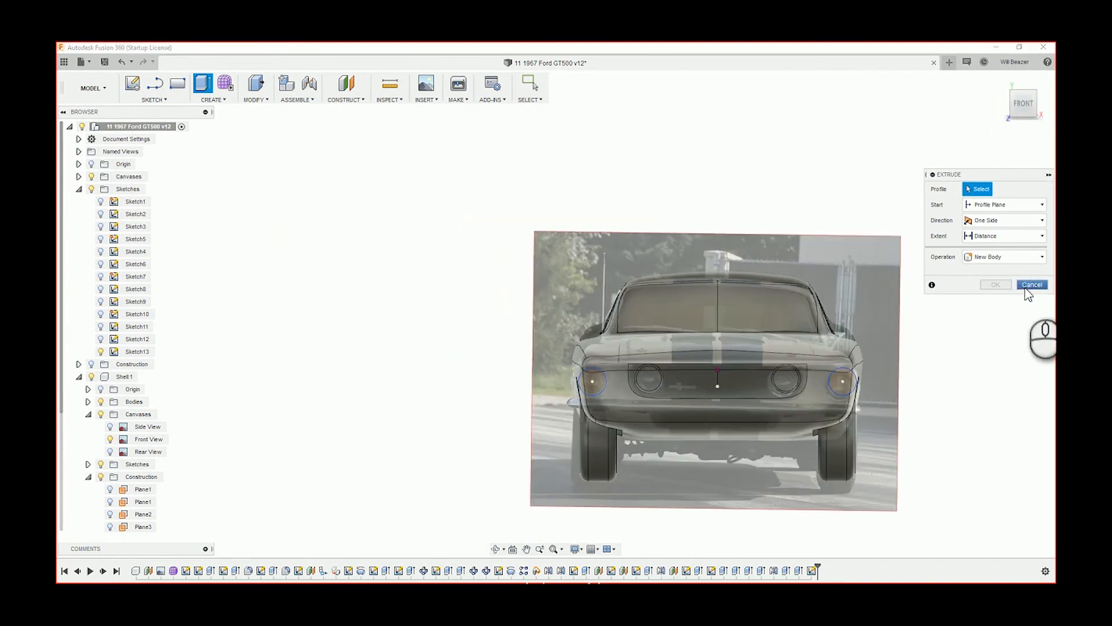
{"action": "left_click", "coordinate": [1024, 288]}
Step: Examine where the body edges cross the outer headlight circle in the front view
{"action": "scroll", "coordinate": [393, 363], "scroll_direction": "up", "scroll_amount": 3}
{"action": "scroll", "coordinate": [391, 355], "scroll_direction": "up", "scroll_amount": 4}
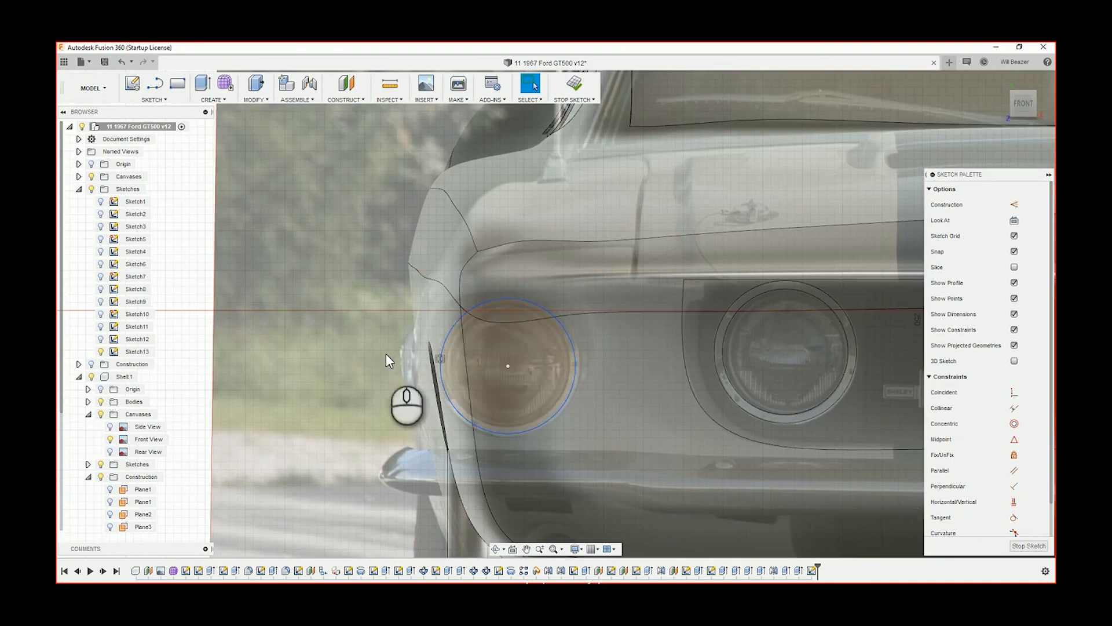
{"action": "left_click", "coordinate": [464, 350]}
{"action": "scroll", "coordinate": [472, 318], "scroll_direction": "up", "scroll_amount": 4}
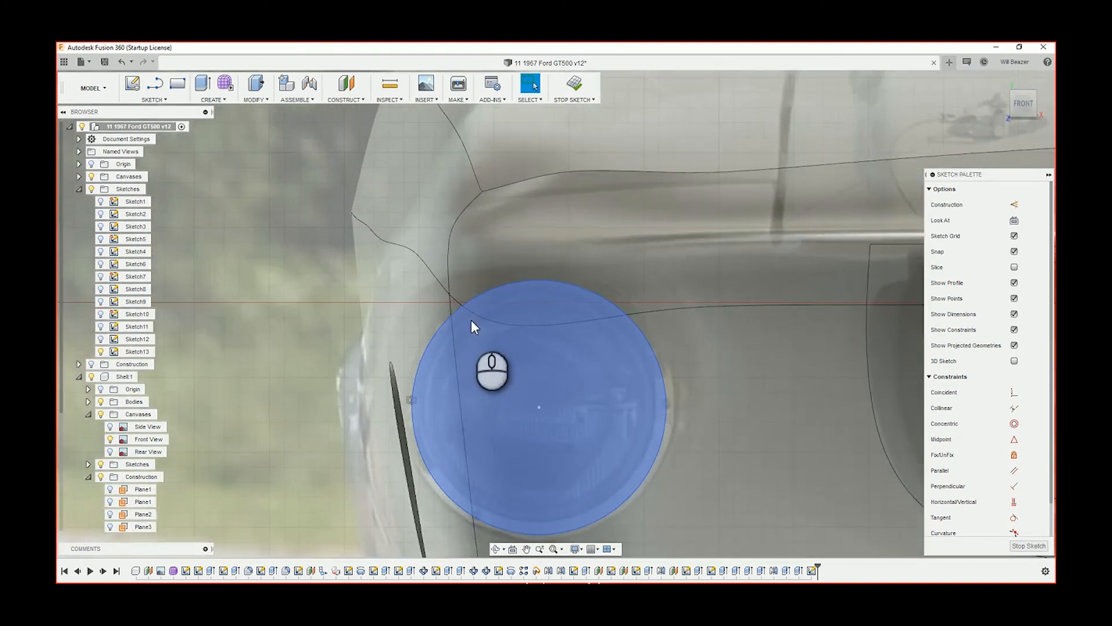
{"action": "scroll", "coordinate": [446, 347], "scroll_direction": "down", "scroll_amount": 3}
{"action": "key", "text": "Escape"}
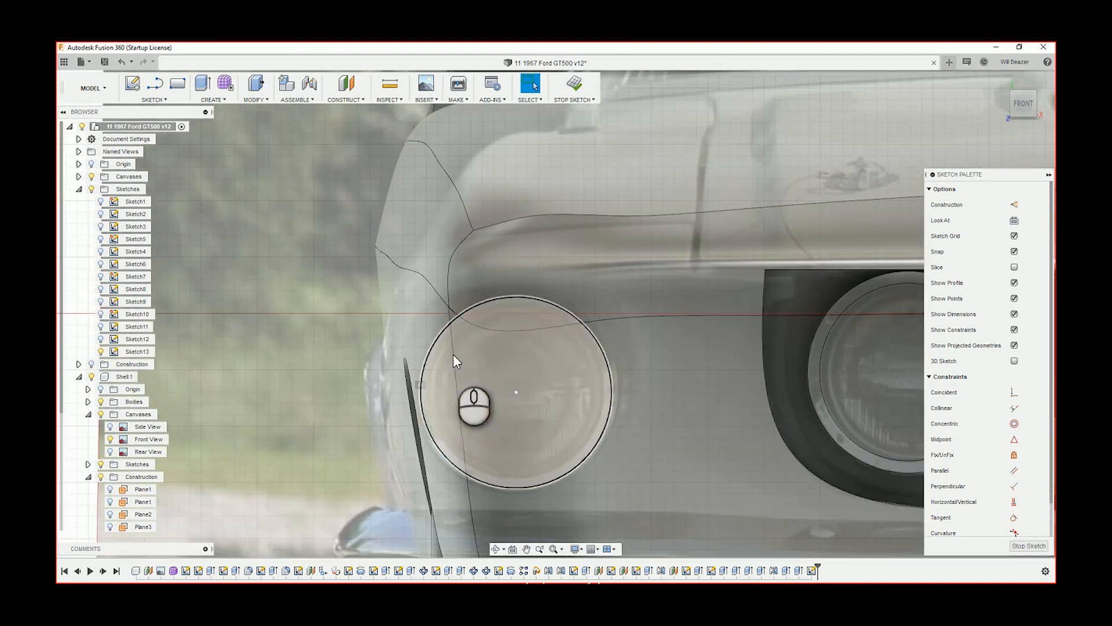
{"action": "scroll", "coordinate": [412, 262], "scroll_direction": "down", "scroll_amount": 2}
{"action": "left_click", "coordinate": [472, 328]}
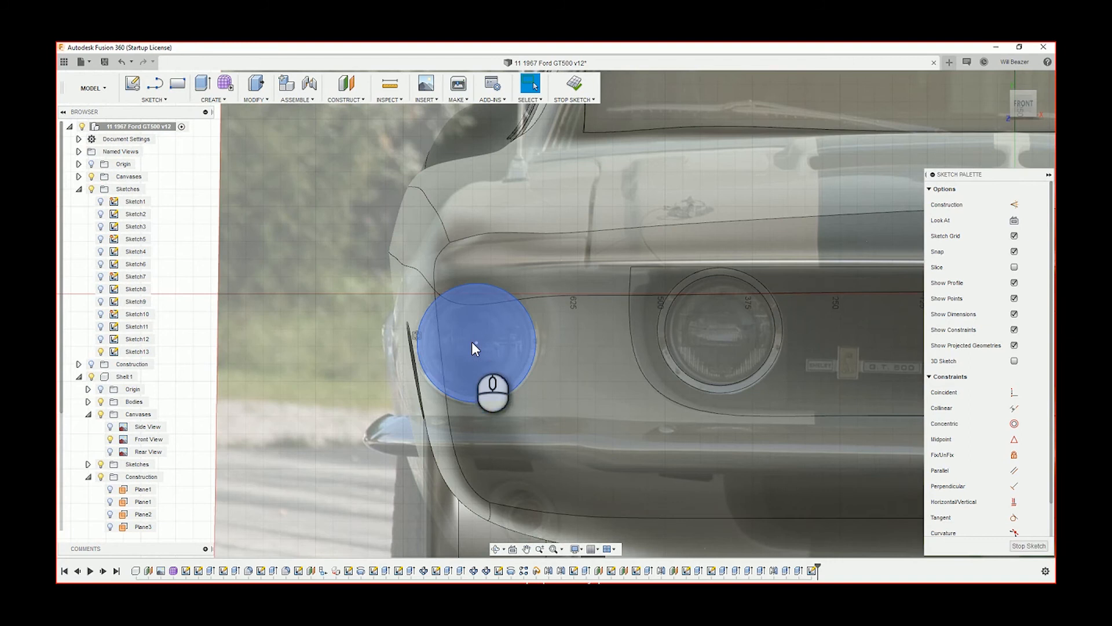
Step: Project the upper and side body edges that cross the outer headlight circles on both sides into the sketch
{"action": "key", "text": "p"}
{"action": "left_click", "coordinate": [448, 411]}
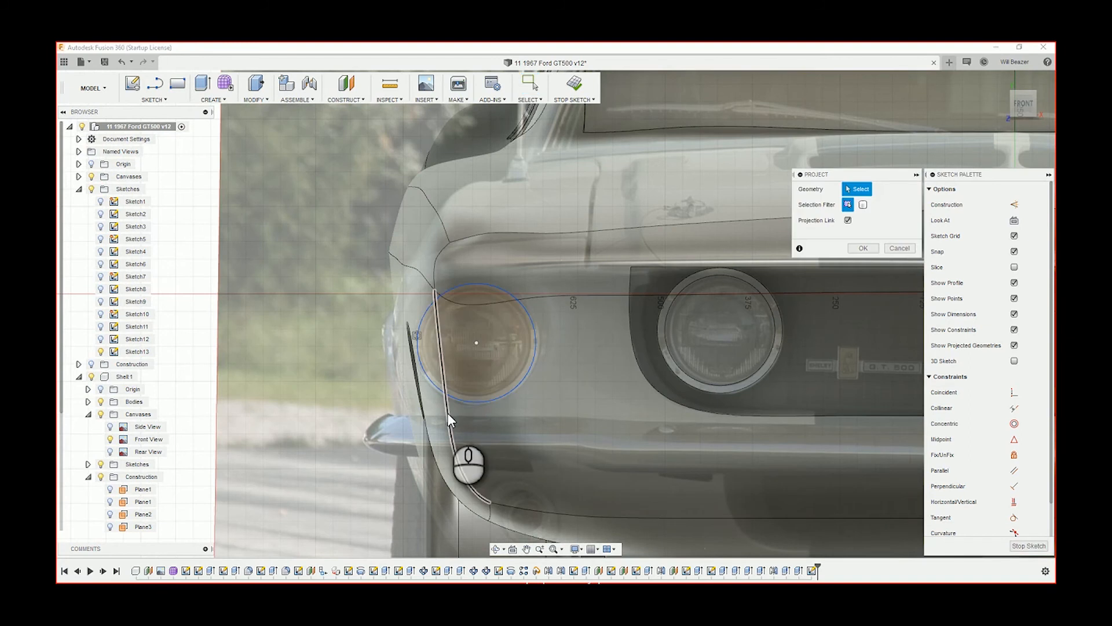
{"action": "left_click", "coordinate": [549, 297]}
{"action": "scroll", "coordinate": [551, 338], "scroll_direction": "down", "scroll_amount": 2}
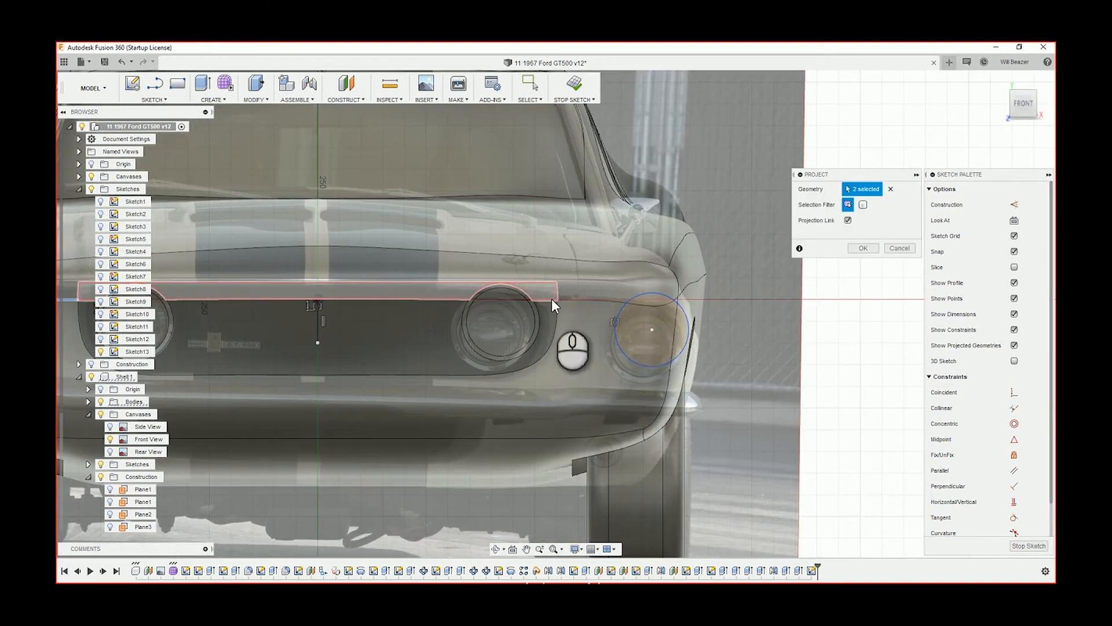
{"action": "left_click", "coordinate": [632, 301]}
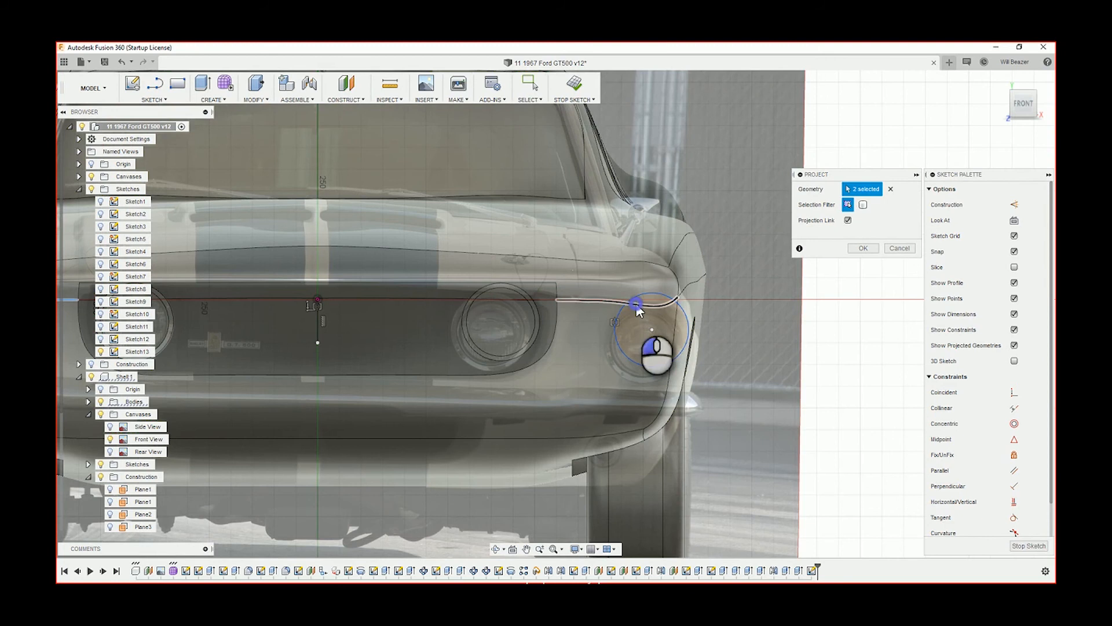
{"action": "left_click", "coordinate": [677, 329]}
{"action": "left_click", "coordinate": [857, 248]}
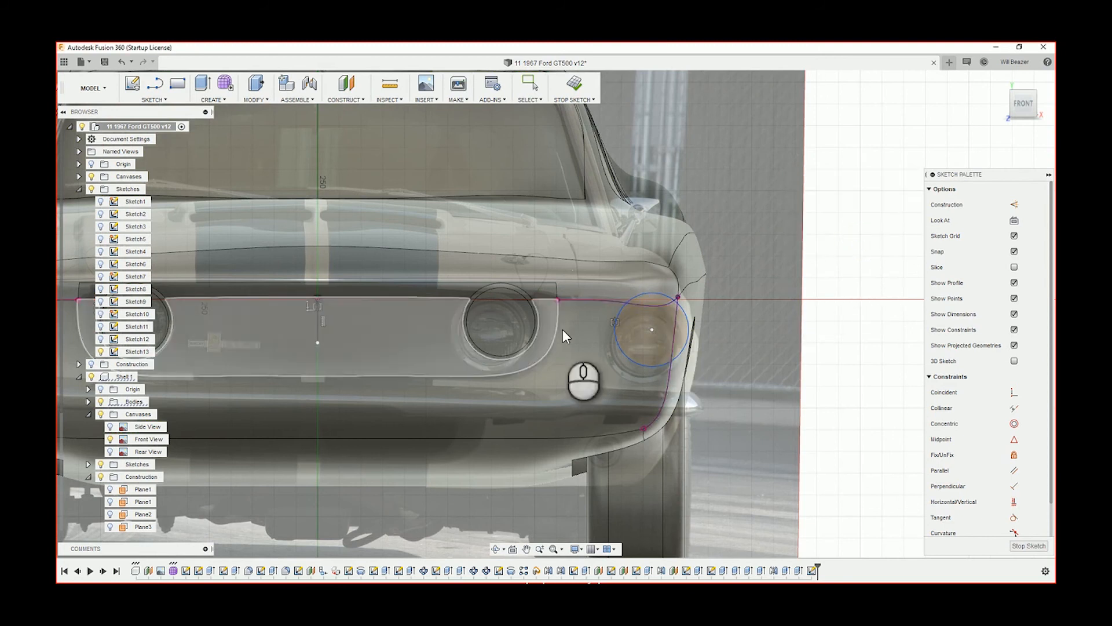
Step: Break the projection links of the upper and side curves around the front view's right-hand outer headlight
{"action": "left_click", "coordinate": [616, 300]}
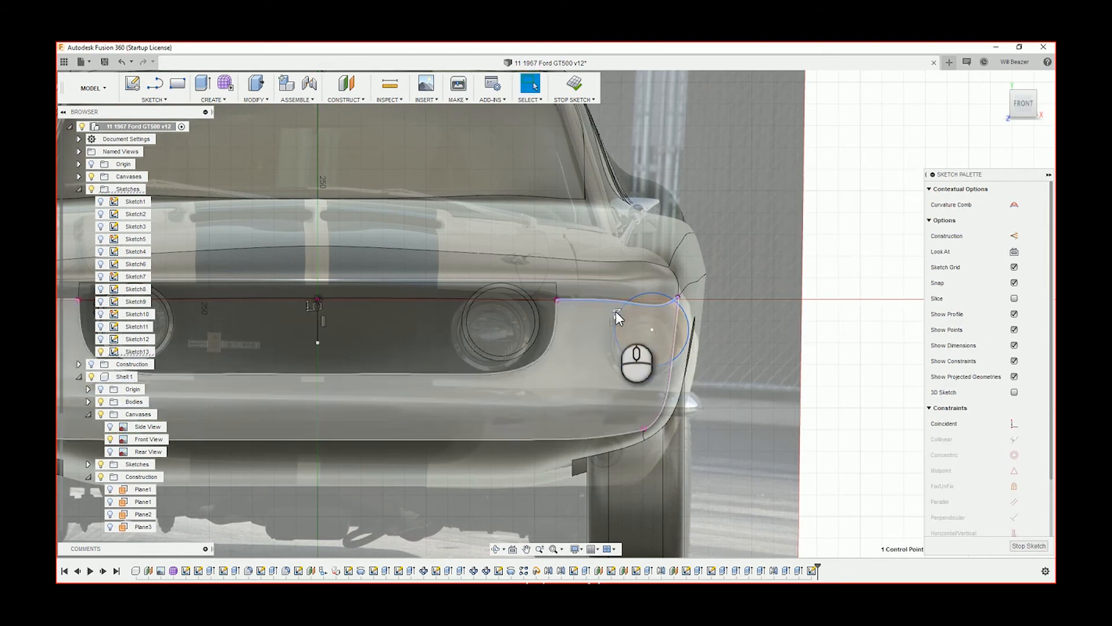
{"action": "left_click", "coordinate": [616, 318]}
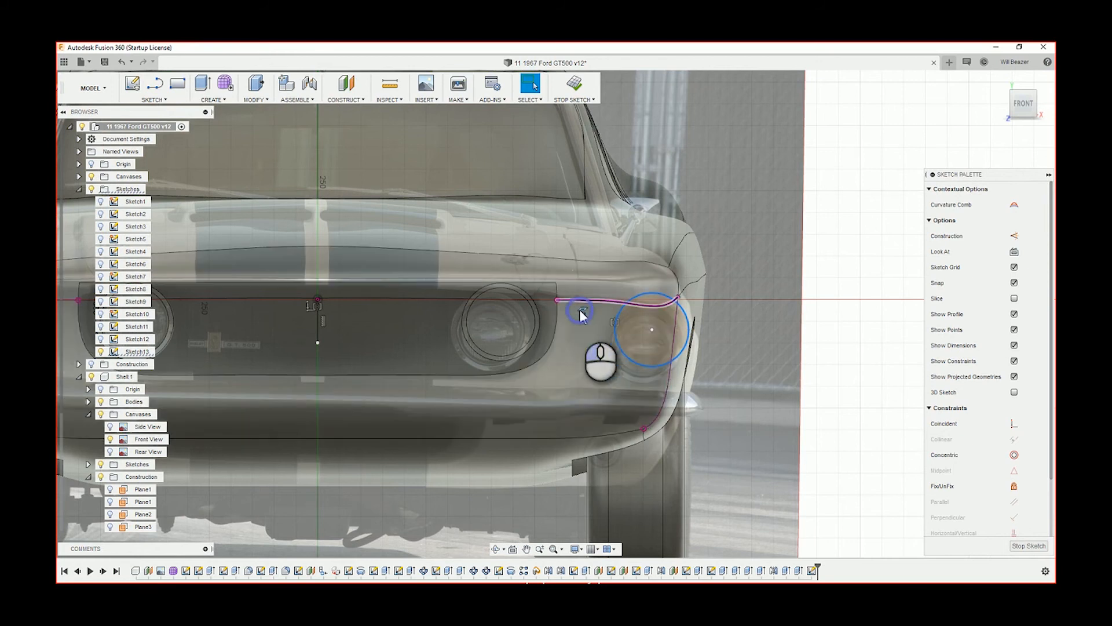
{"action": "left_click", "coordinate": [580, 308]}
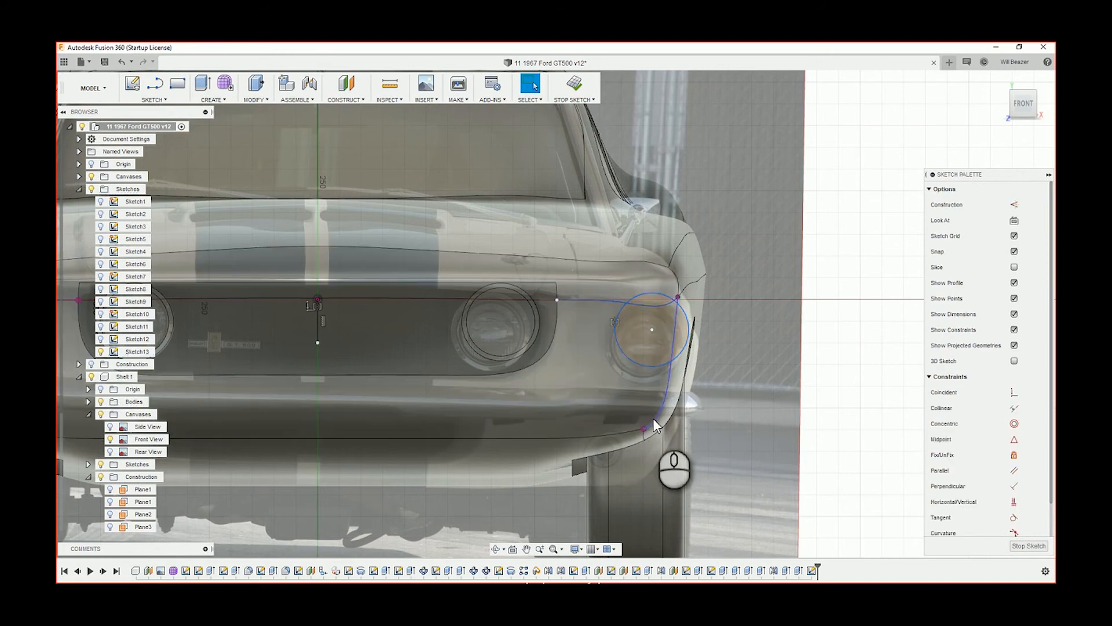
{"action": "left_click", "coordinate": [667, 411]}
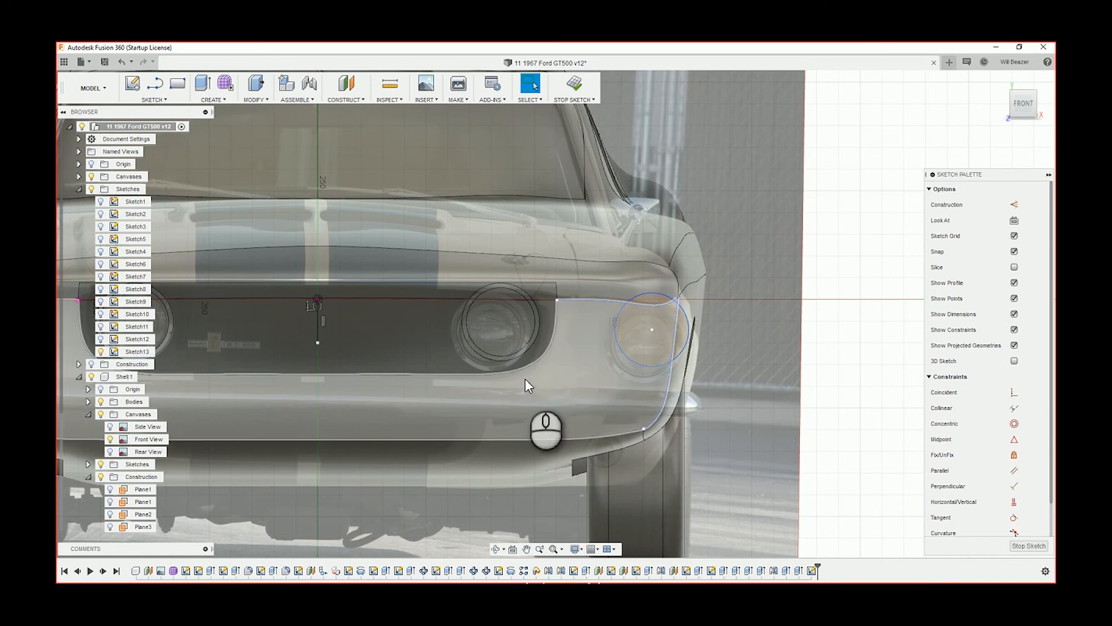
Step: Break the projection links of the side and upper curves around the front view's left-hand outer headlight
{"action": "scroll", "coordinate": [509, 369], "scroll_direction": "down", "scroll_amount": 5}
{"action": "scroll", "coordinate": [467, 370], "scroll_direction": "up", "scroll_amount": 5}
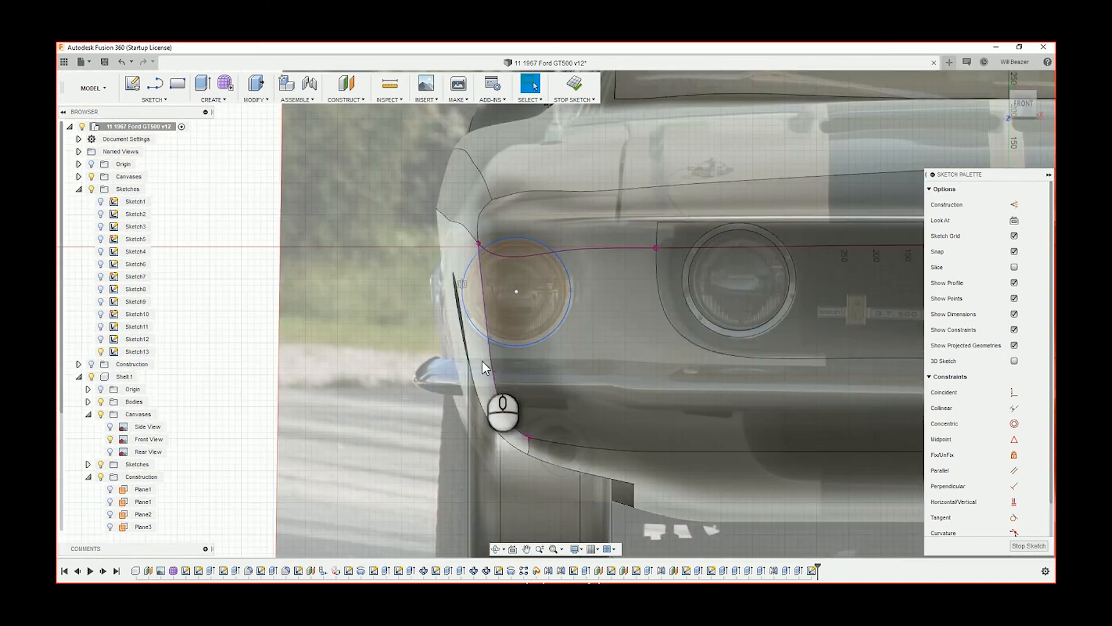
{"action": "left_click", "coordinate": [503, 357]}
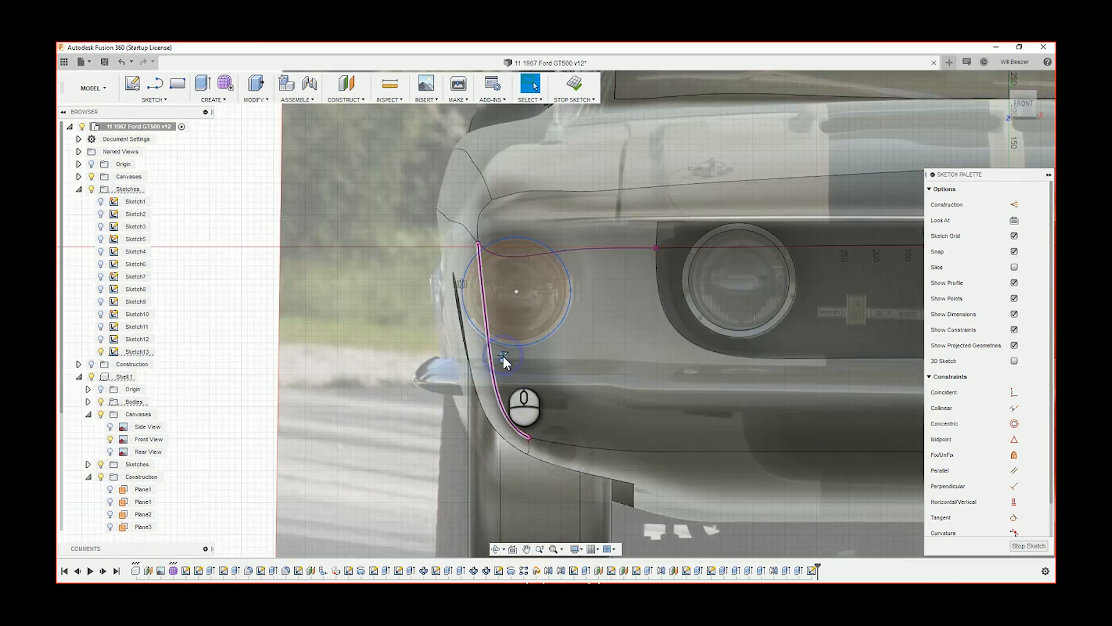
{"action": "key", "text": "Delete"}
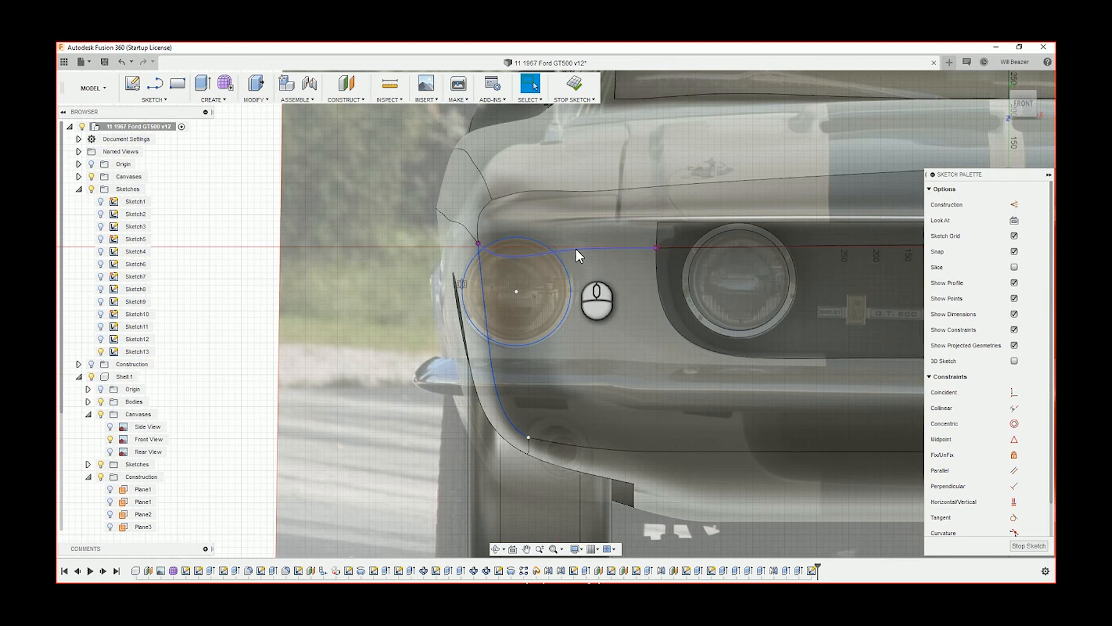
{"action": "left_click", "coordinate": [574, 259]}
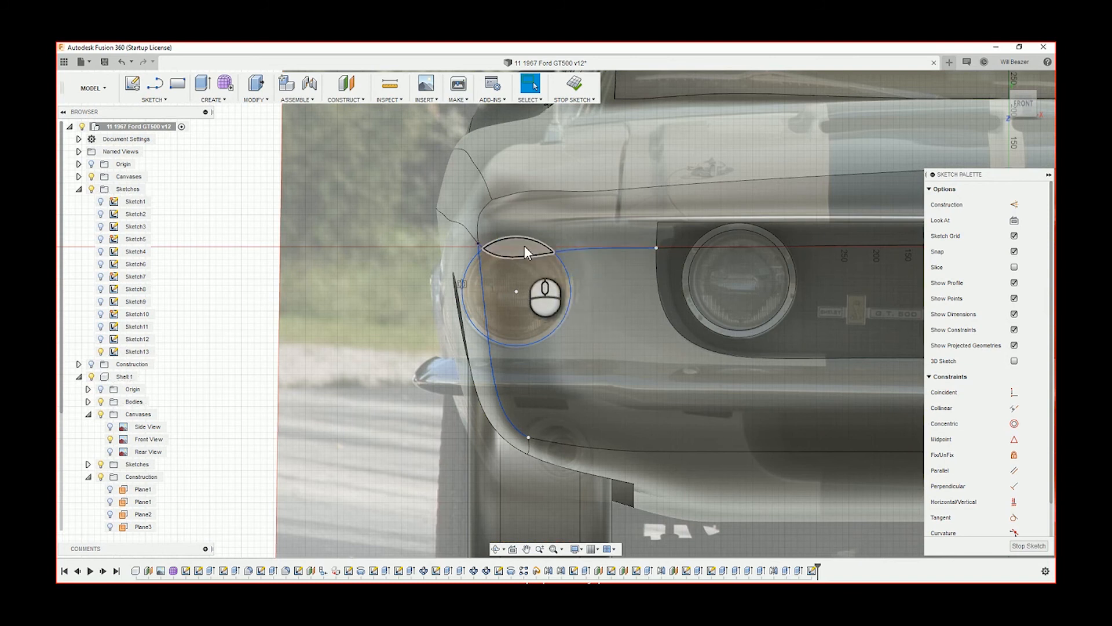
{"action": "scroll", "coordinate": [476, 282], "scroll_direction": "down", "scroll_amount": 5}
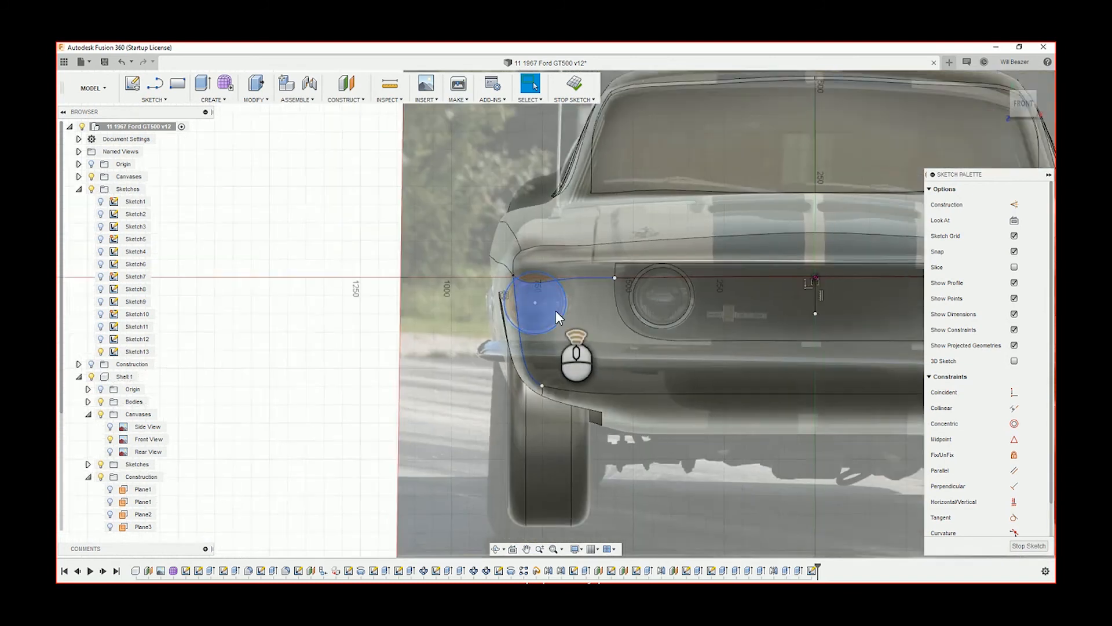
{"action": "scroll", "coordinate": [525, 287], "scroll_direction": "up", "scroll_amount": 4}
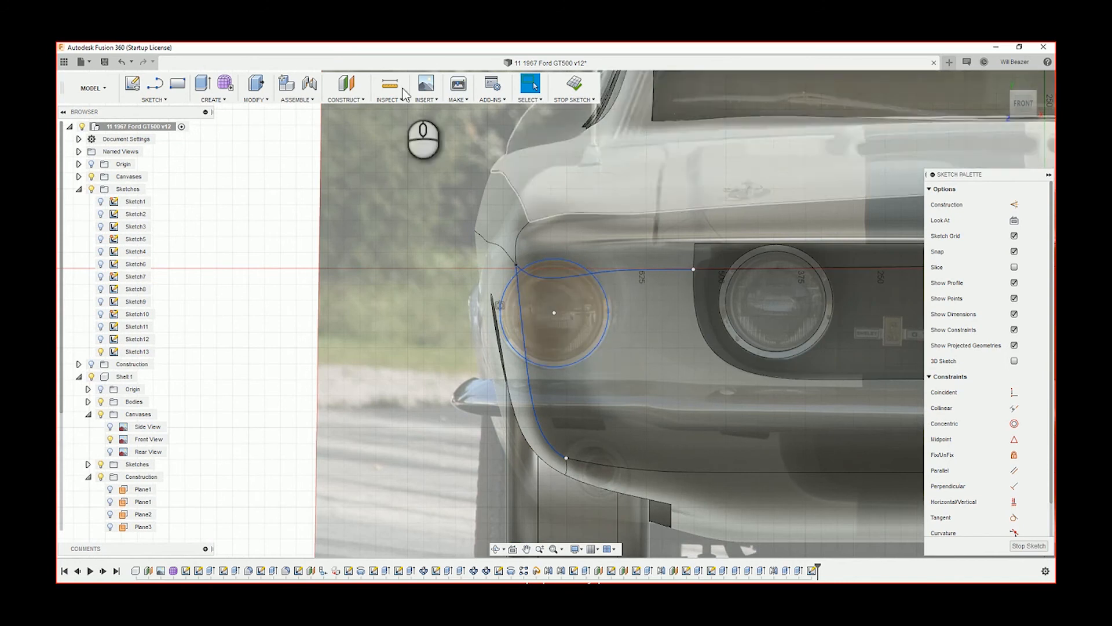
Step: Extrude-cut the main region of the front view's left-hand outer headlight circle by -33 mm, starting from the front fascia face
{"action": "left_click", "coordinate": [202, 86]}
{"action": "left_click", "coordinate": [585, 318]}
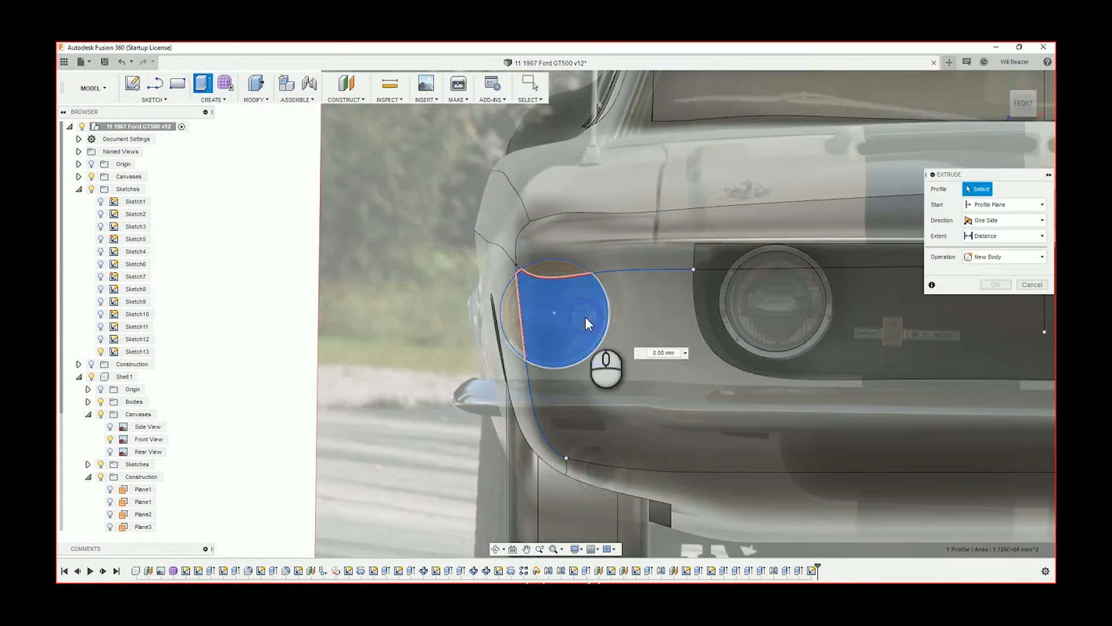
{"action": "scroll", "coordinate": [585, 316], "scroll_direction": "down", "scroll_amount": 4}
{"action": "left_click", "coordinate": [1008, 205]}
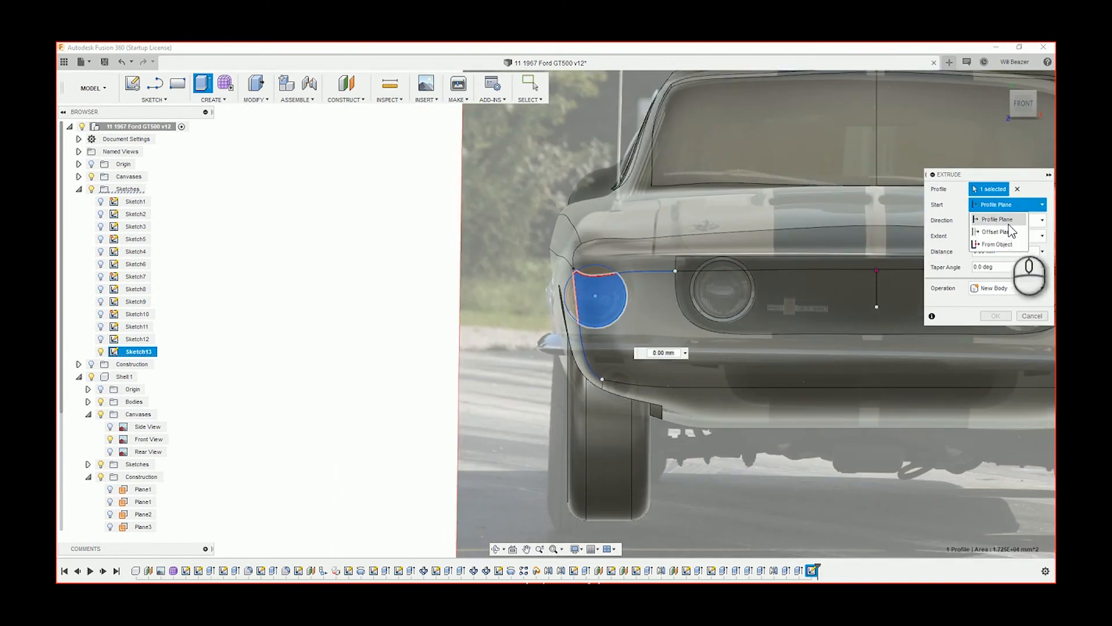
{"action": "left_click", "coordinate": [997, 244]}
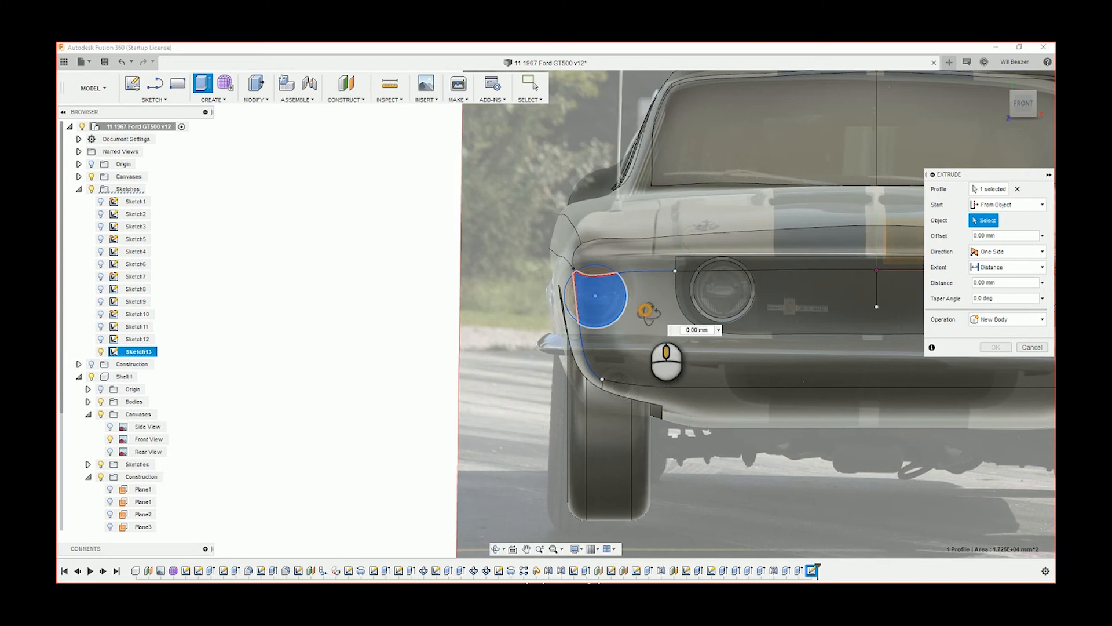
{"action": "middle_click_drag", "start_coordinate": [646, 309], "coordinate": [616, 356], "text": "shift"}
{"action": "left_click", "coordinate": [605, 309]}
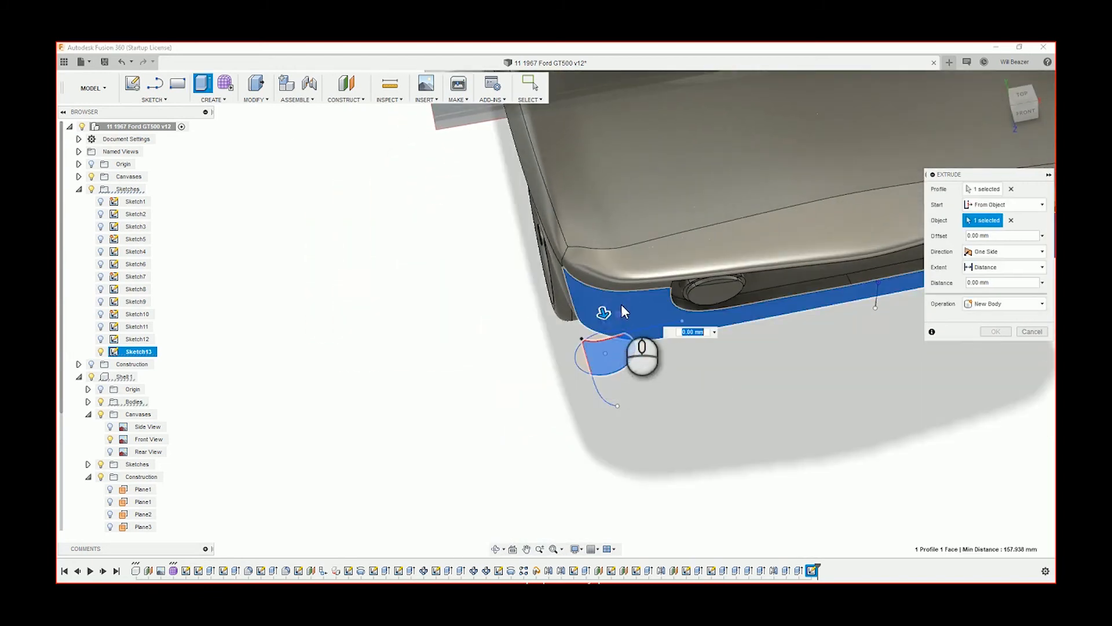
{"action": "left_click_drag", "start_coordinate": [603, 314], "coordinate": [603, 307]}
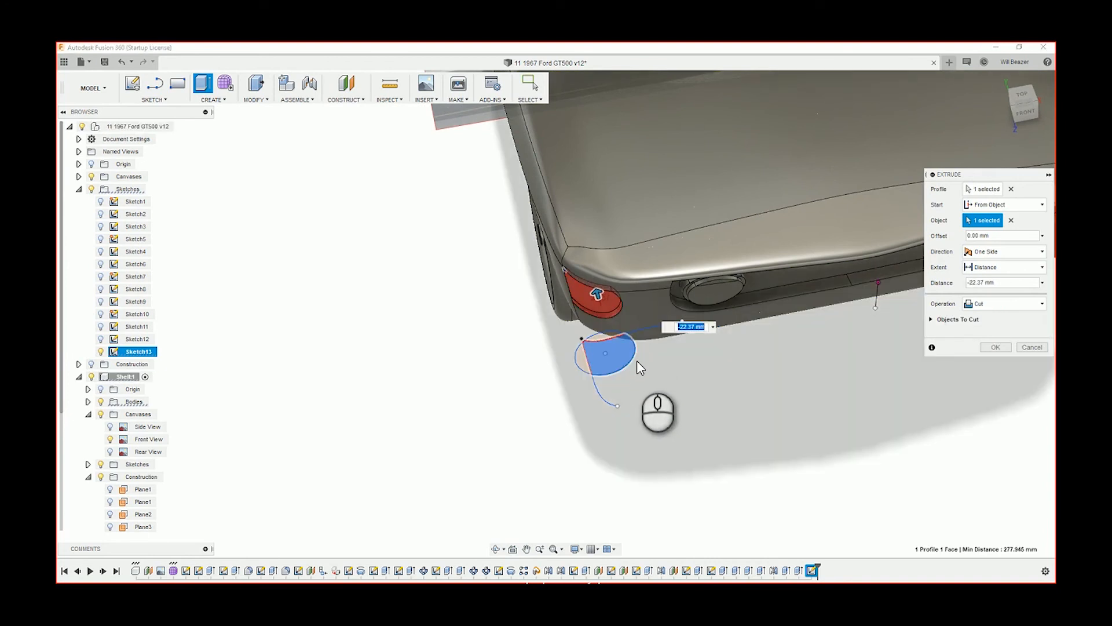
{"action": "type", "text": "-33"}
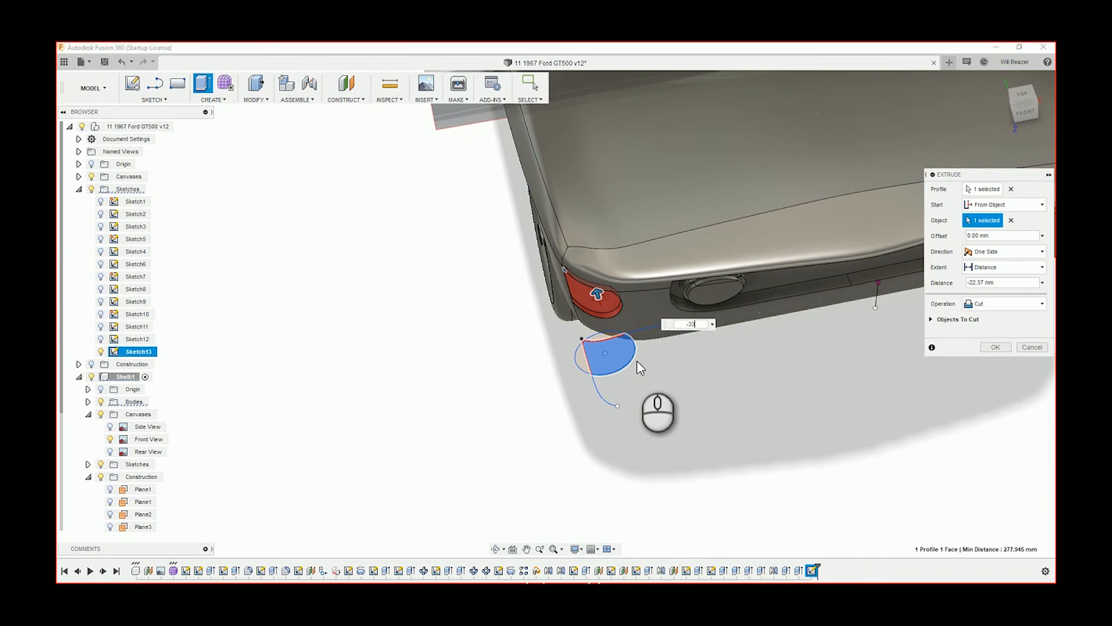
{"action": "key", "text": "Return"}
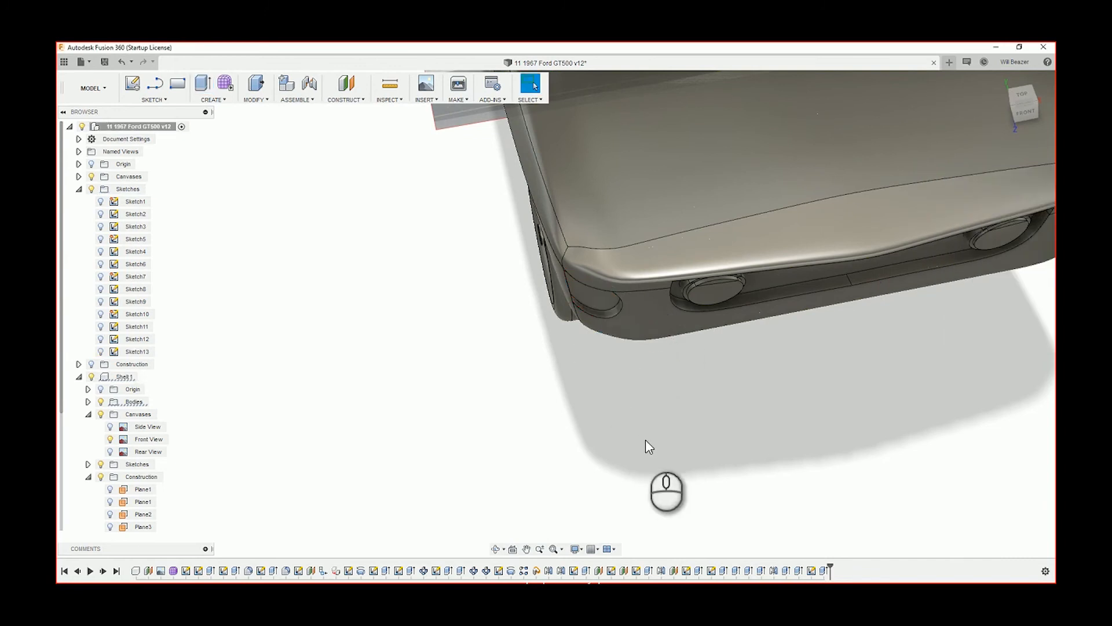
Step: Make the outer headlight sketch, Sketch13, visible again over the front-view canvas
{"action": "middle_click_drag", "start_coordinate": [644, 438], "coordinate": [633, 406], "text": "shift"}
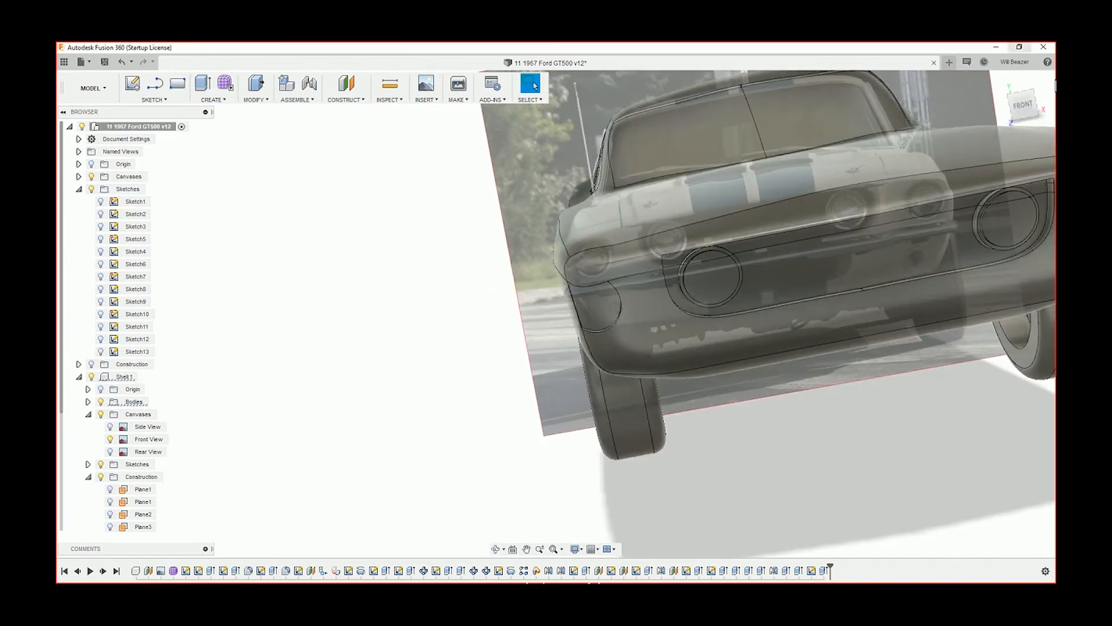
{"action": "left_click", "coordinate": [1025, 104]}
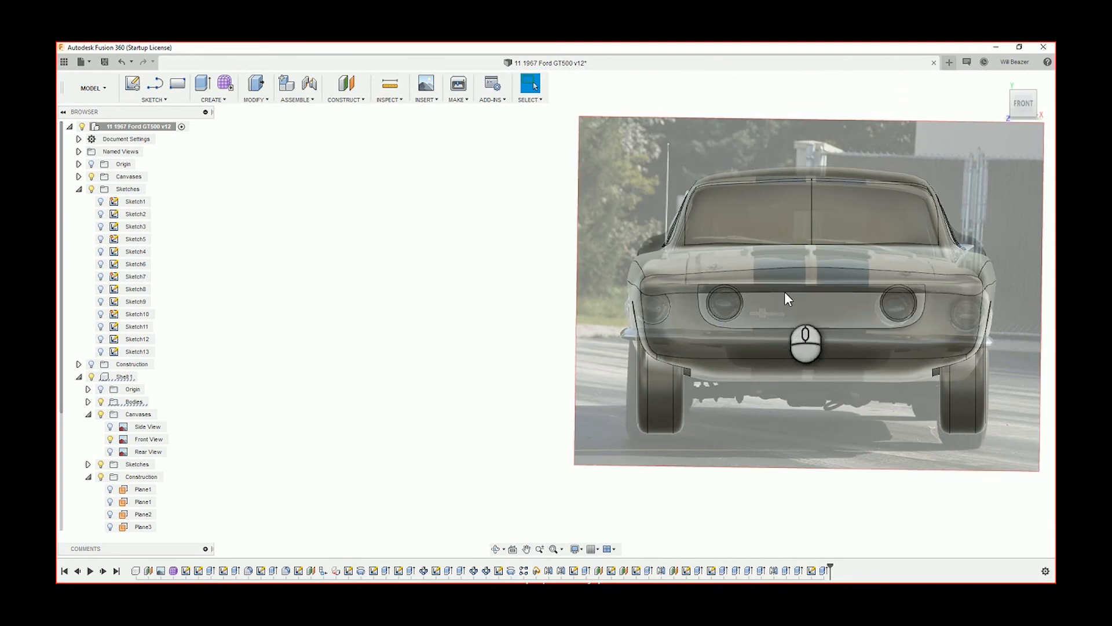
{"action": "scroll", "coordinate": [637, 324], "scroll_direction": "up", "scroll_amount": 5}
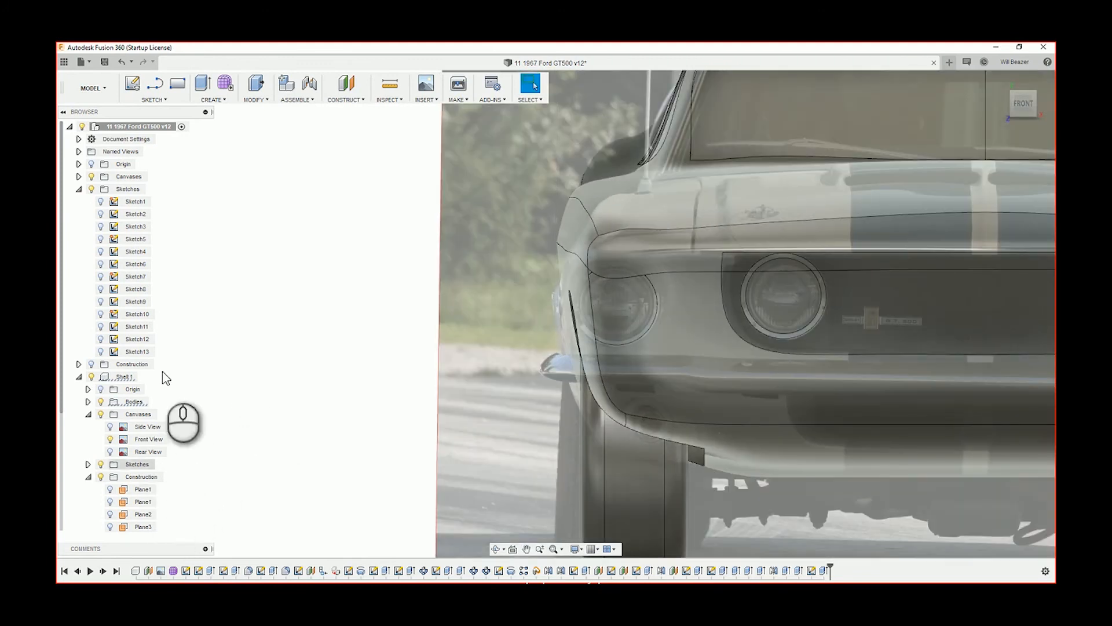
{"action": "left_click", "coordinate": [100, 351]}
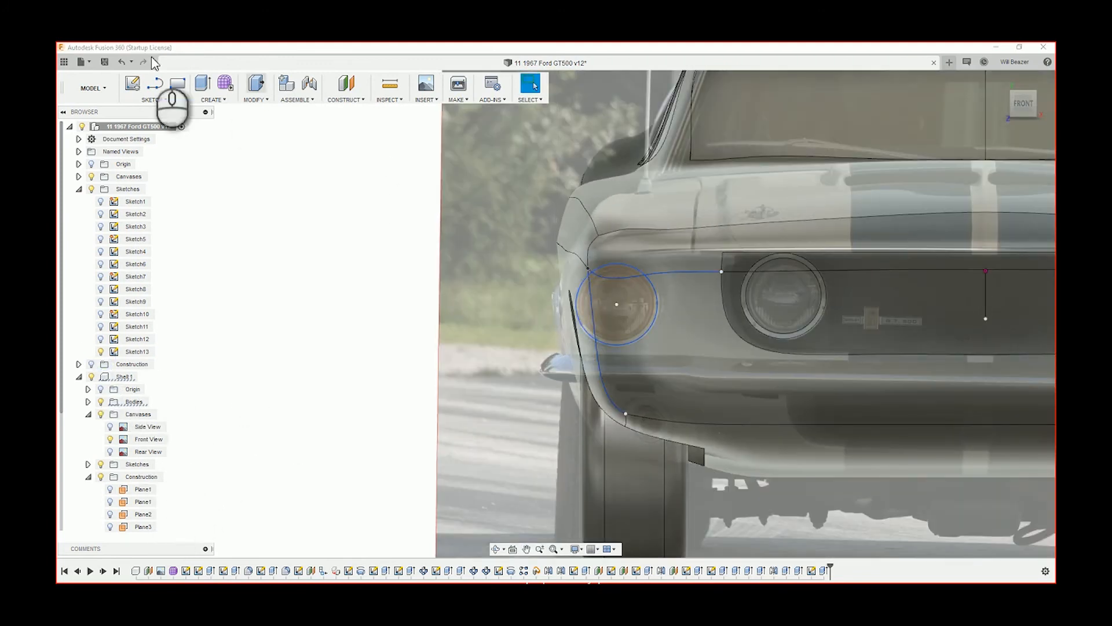
Step: Extrude-cut the outer side sliver of the headlight circle by -33 mm, starting from the adjoining fender side face
{"action": "left_click", "coordinate": [202, 83]}
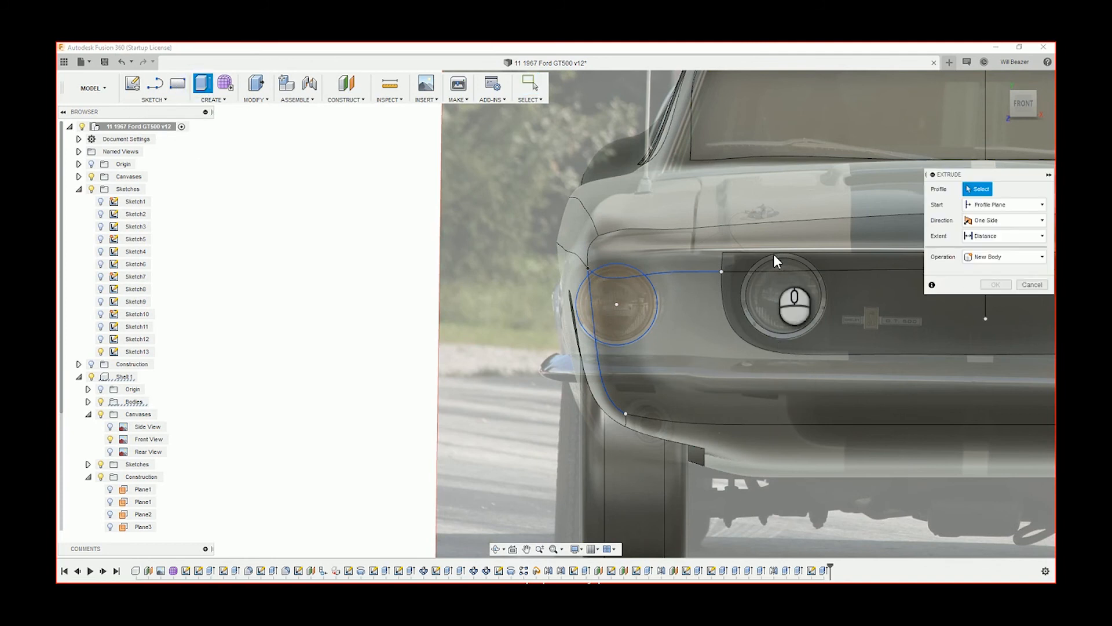
{"action": "left_click", "coordinate": [594, 318]}
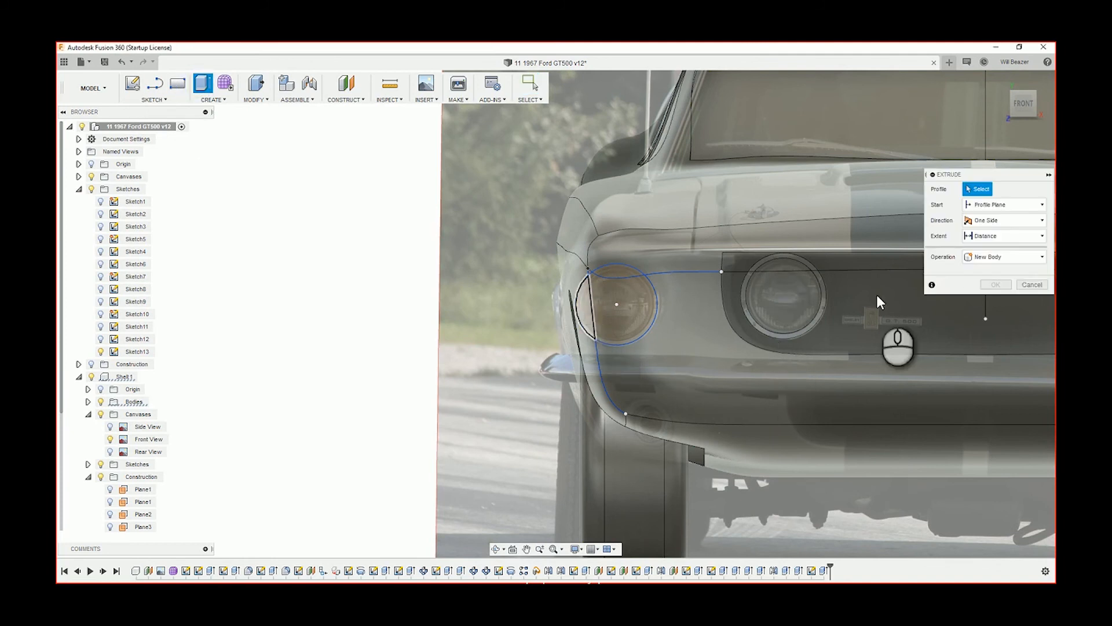
{"action": "left_click", "coordinate": [1041, 205]}
{"action": "left_click", "coordinate": [997, 243]}
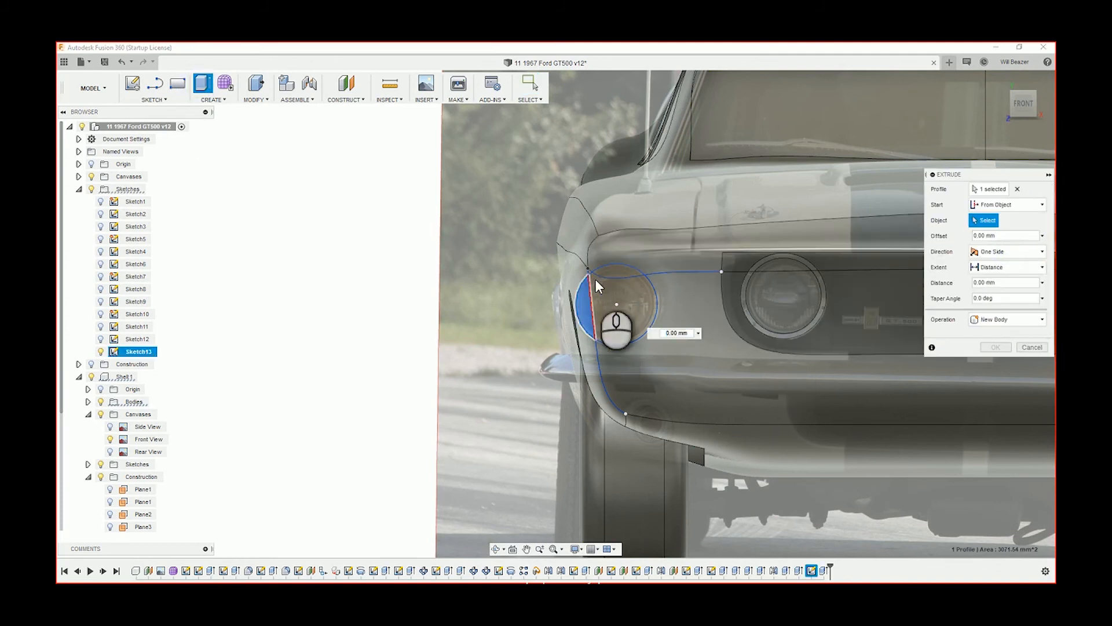
{"action": "left_click", "coordinate": [577, 273]}
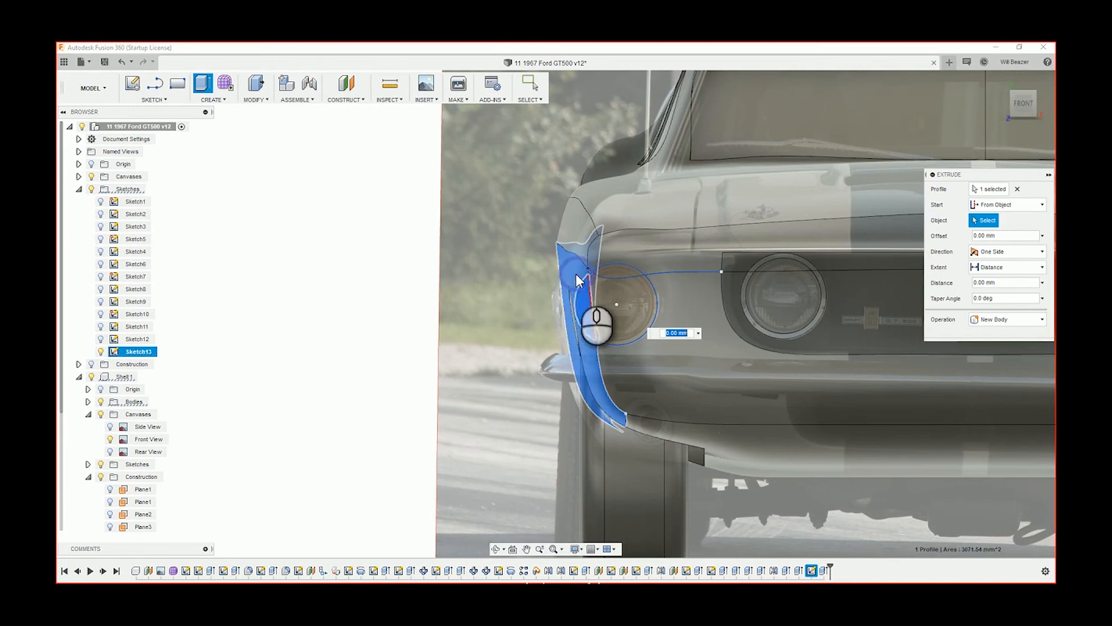
{"action": "scroll", "coordinate": [602, 316], "scroll_direction": "up", "scroll_amount": 6}
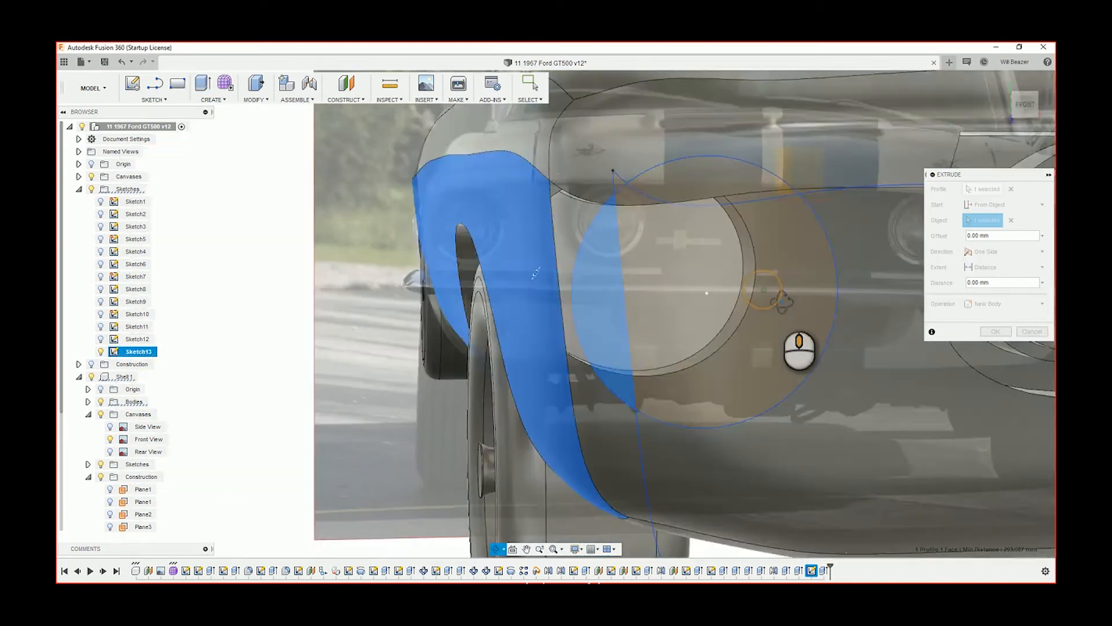
{"action": "middle_click_drag", "start_coordinate": [763, 289], "coordinate": [692, 304], "text": "shift"}
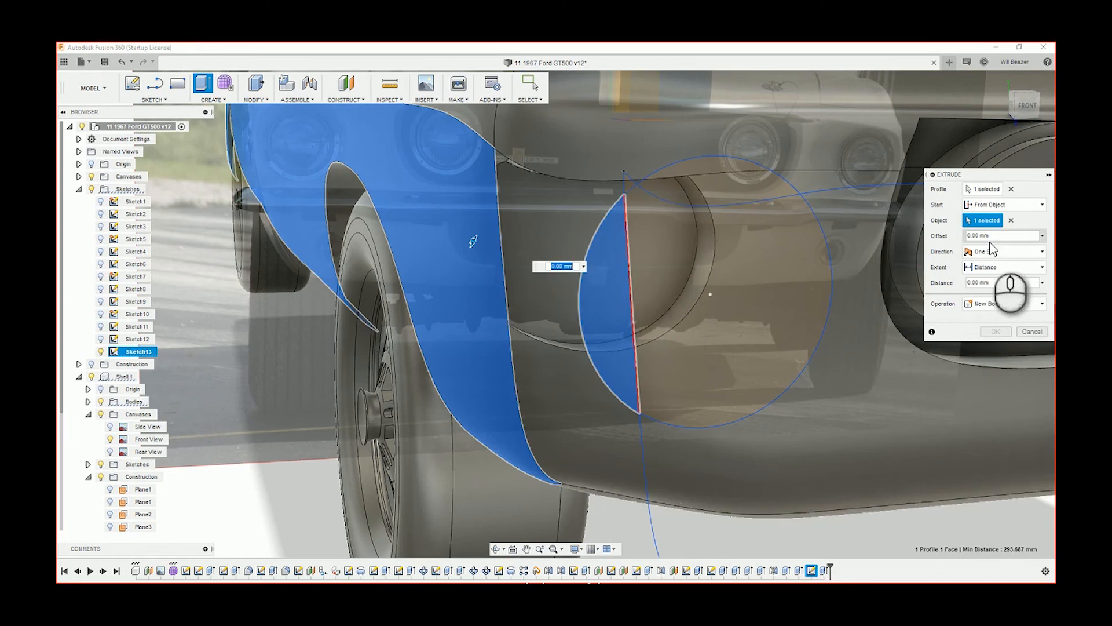
{"action": "left_click", "coordinate": [473, 244]}
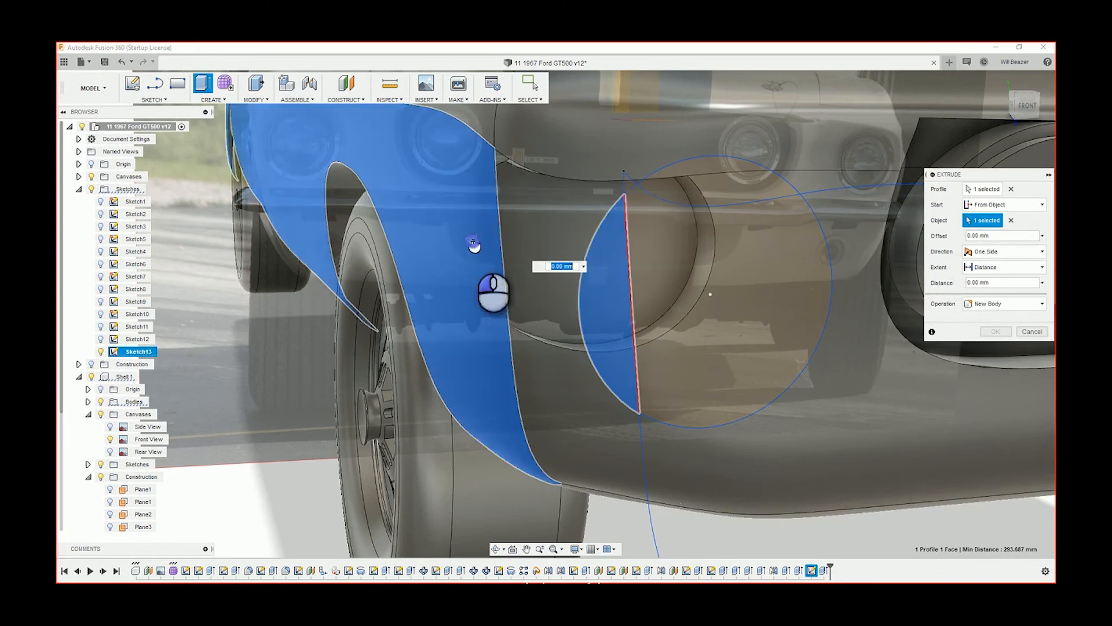
{"action": "left_click_drag", "start_coordinate": [479, 247], "coordinate": [470, 243]}
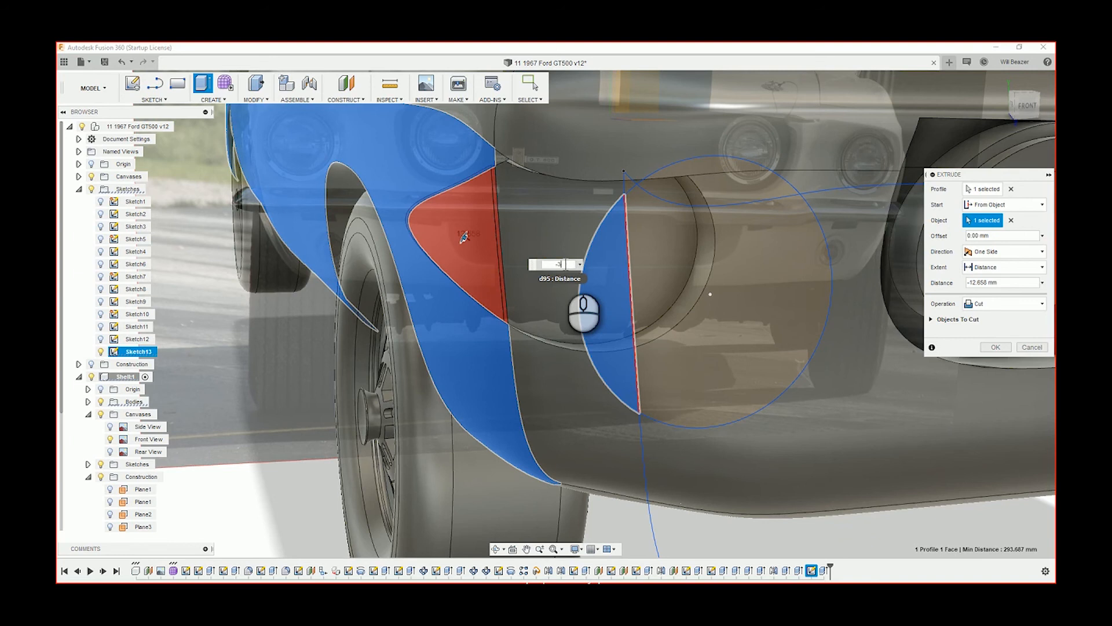
{"action": "type", "text": "-33"}
{"action": "key", "text": "Return"}
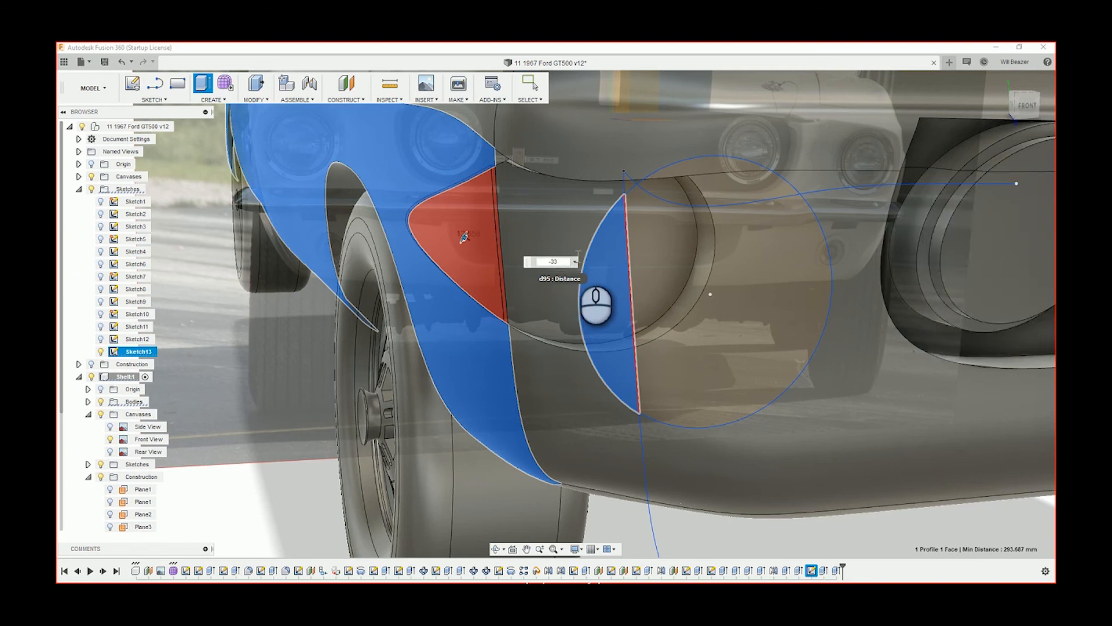
Step: Edit Sketch13 and shrink the left-hand outer headlight circle toward the lens outline in the front-view canvas
{"action": "middle_click_drag", "start_coordinate": [577, 250], "coordinate": [656, 263], "text": "shift"}
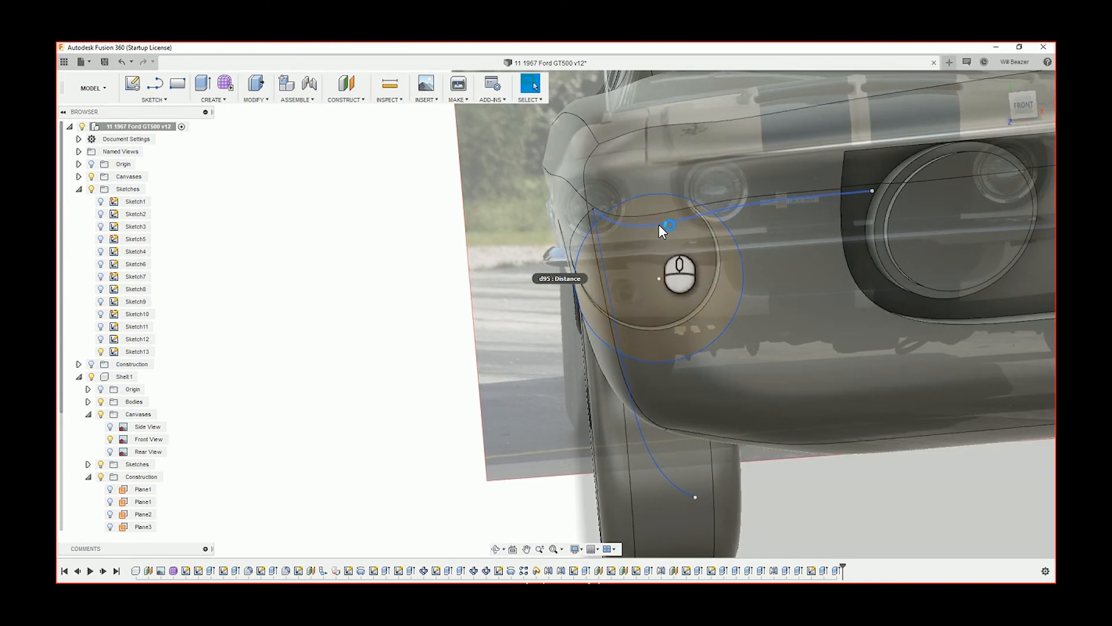
{"action": "mouse_move", "coordinate": [674, 227]}
{"action": "middle_mouse_down", "text": "shift"}
{"action": "mouse_move", "coordinate": [726, 227]}
{"action": "mouse_move", "coordinate": [695, 239]}
{"action": "mouse_move", "coordinate": [701, 232]}
{"action": "mouse_move", "coordinate": [678, 223]}
{"action": "mouse_move", "coordinate": [695, 225]}
{"action": "mouse_move", "coordinate": [671, 226]}
{"action": "middle_mouse_up", "text": "shift"}
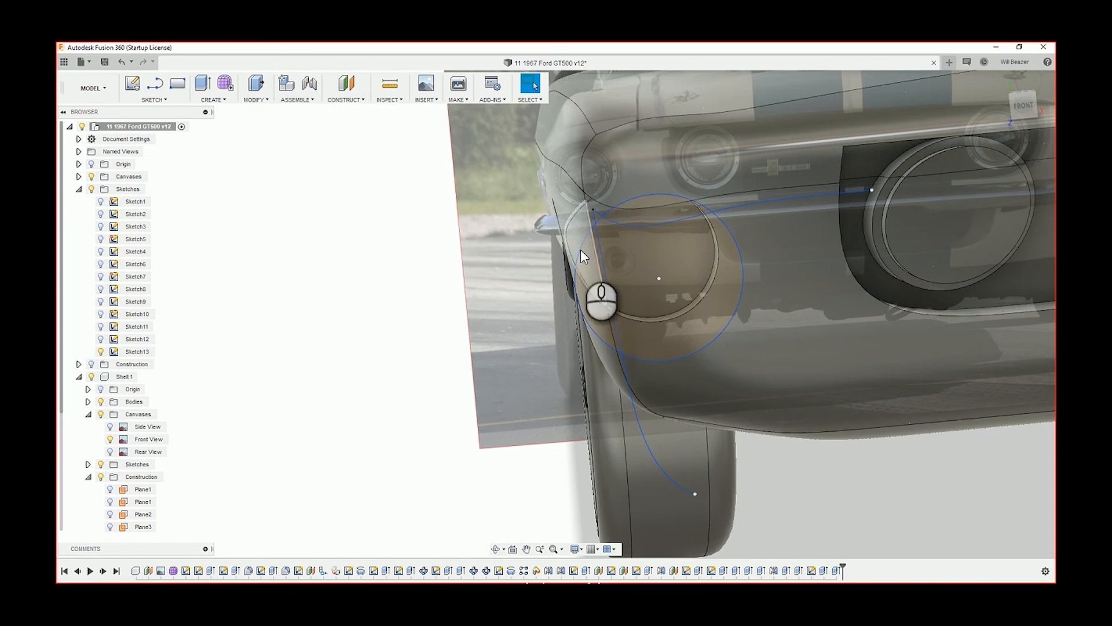
{"action": "right_click", "coordinate": [809, 575]}
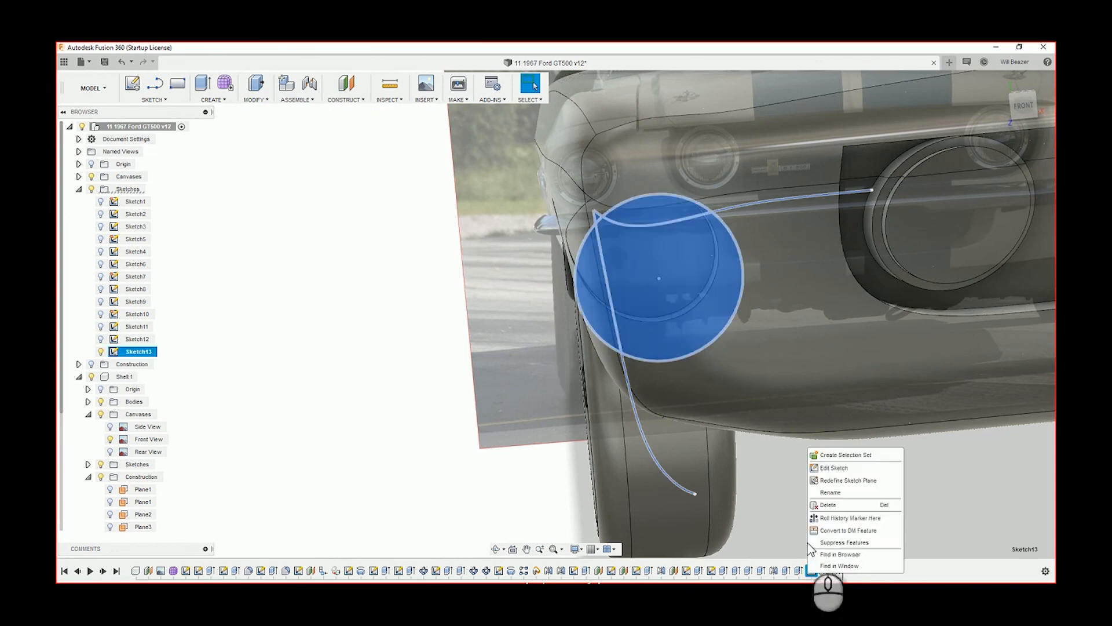
{"action": "left_click", "coordinate": [827, 472]}
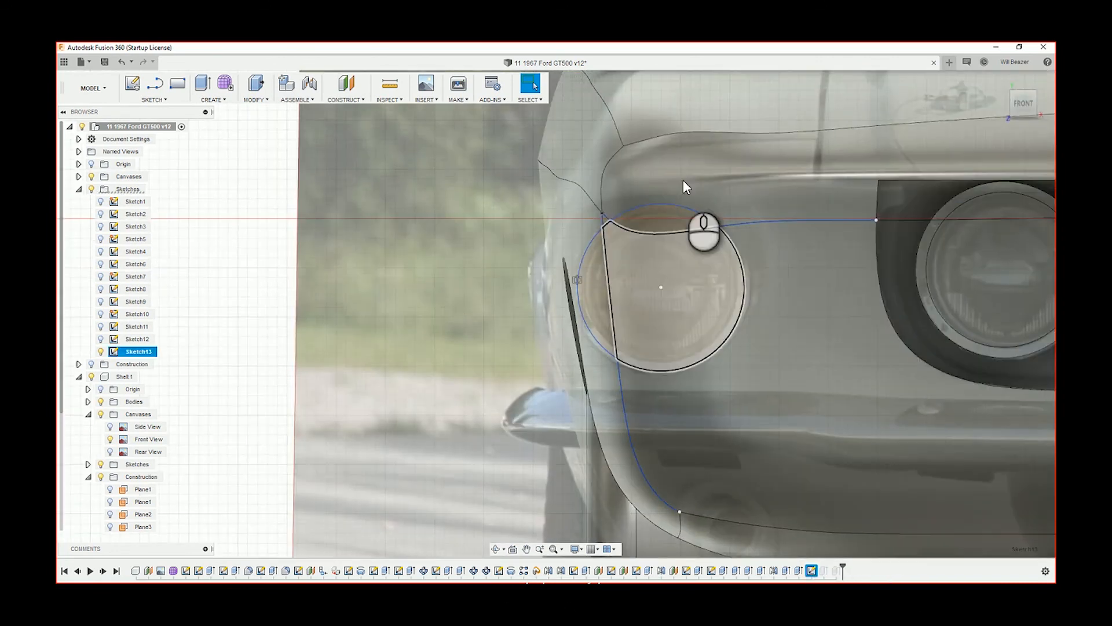
{"action": "left_click", "coordinate": [579, 272]}
{"action": "mouse_move", "coordinate": [581, 274]}
{"action": "left_mouse_down"}
{"action": "mouse_move", "coordinate": [592, 282]}
{"action": "mouse_move", "coordinate": [592, 255]}
{"action": "left_mouse_up"}
{"action": "left_click", "coordinate": [584, 252]}
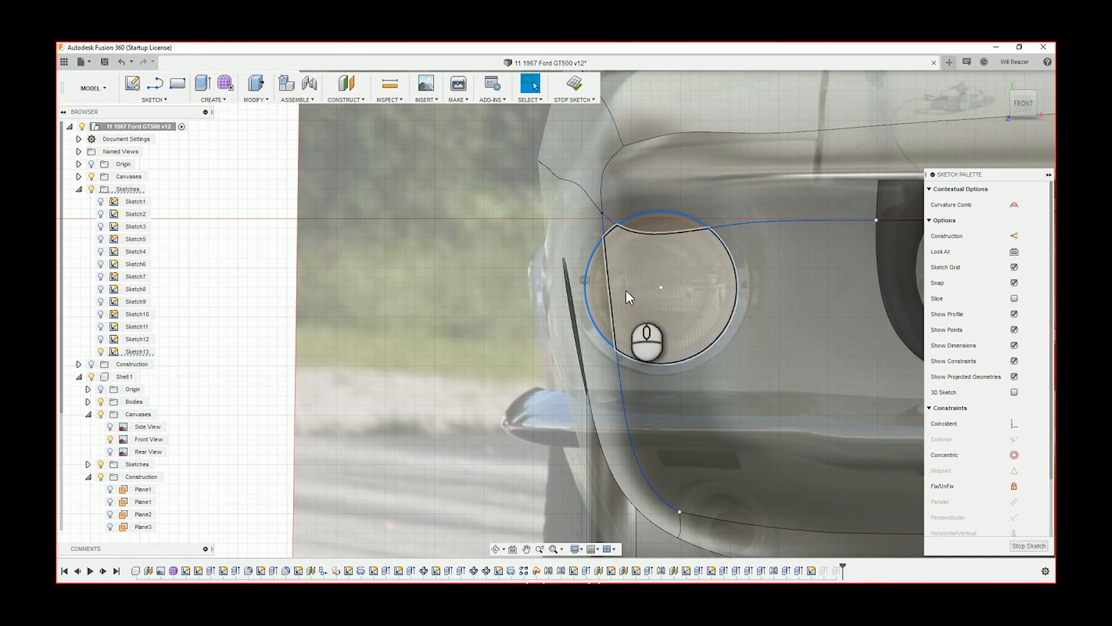
{"action": "left_click_drag", "start_coordinate": [591, 259], "coordinate": [594, 259]}
{"action": "left_click", "coordinate": [593, 259]}
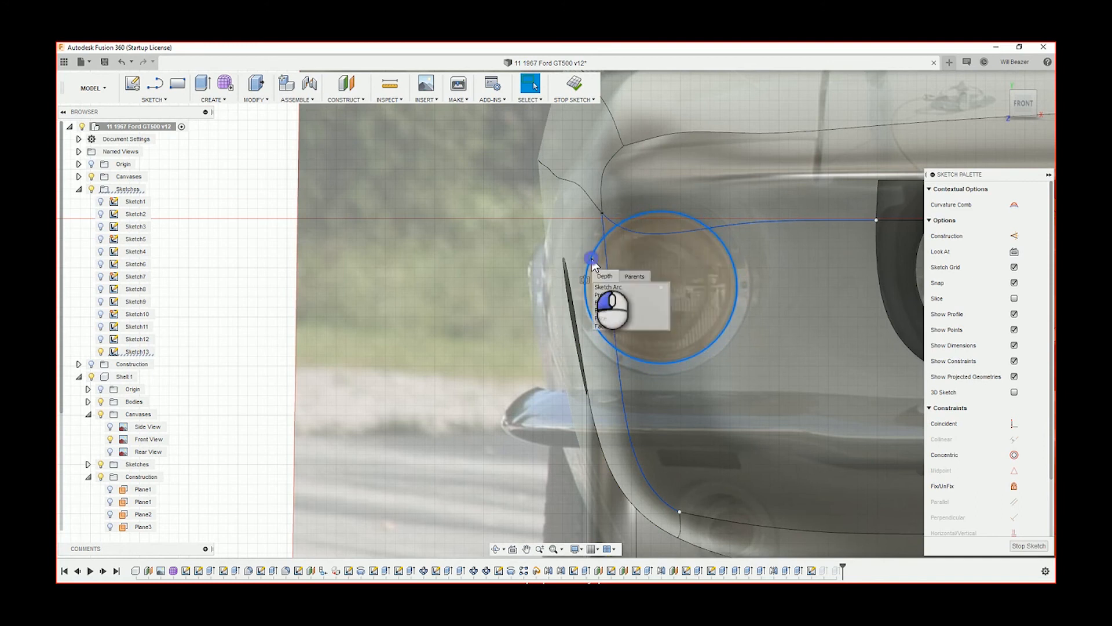
{"action": "scroll", "coordinate": [628, 226], "scroll_direction": "down", "scroll_amount": 2}
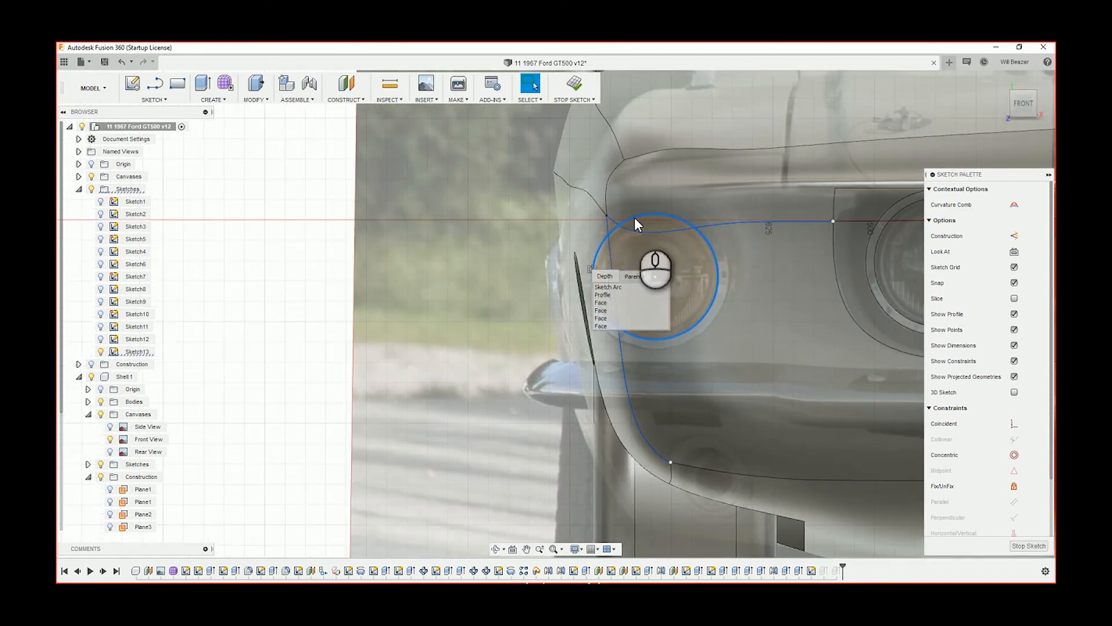
{"action": "left_click_drag", "start_coordinate": [635, 217], "coordinate": [633, 220]}
{"action": "scroll", "coordinate": [666, 237], "scroll_direction": "down", "scroll_amount": 2}
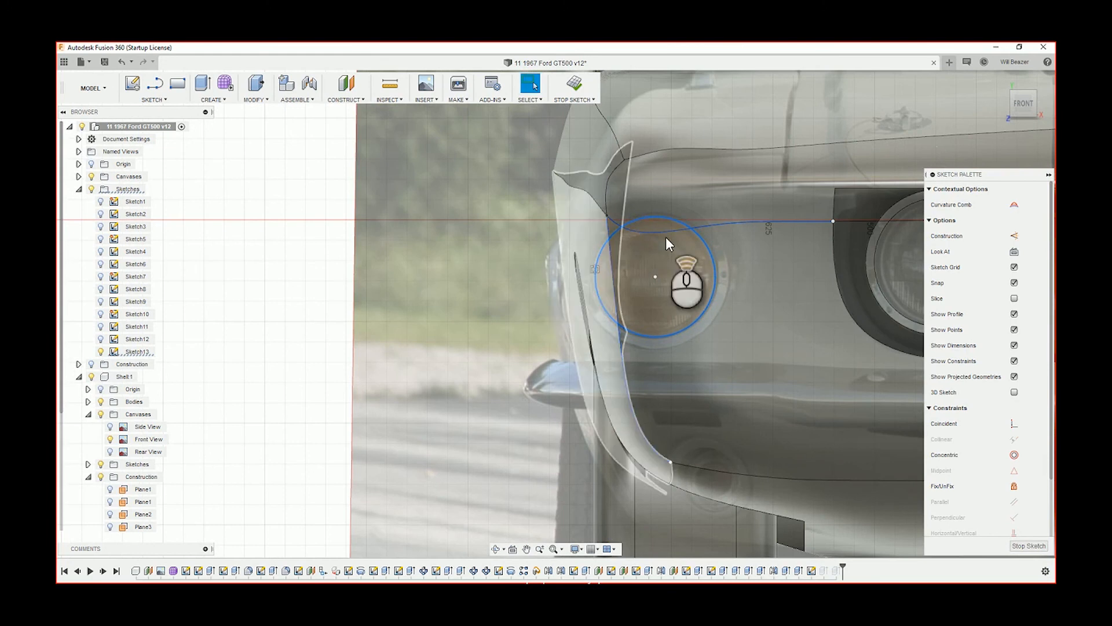
Step: Shift the outer headlight circle's centre slightly up and inward, adjust its radius to about 78 mm, and finish the sketch
{"action": "left_click", "coordinate": [658, 273]}
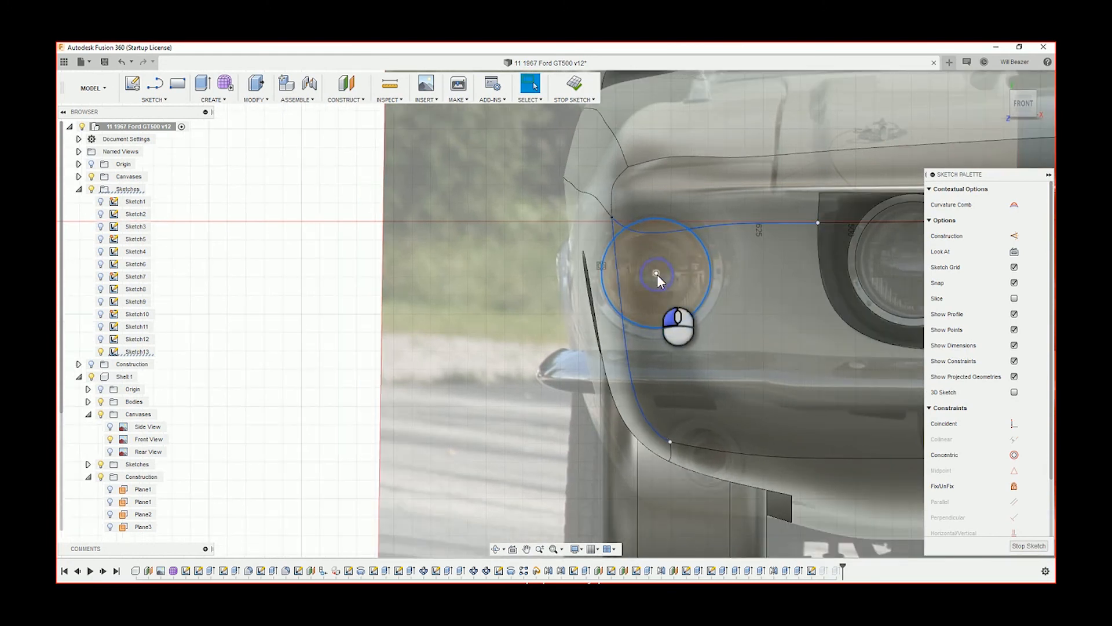
{"action": "left_click", "coordinate": [659, 273]}
{"action": "left_click_drag", "start_coordinate": [659, 273], "coordinate": [661, 265]}
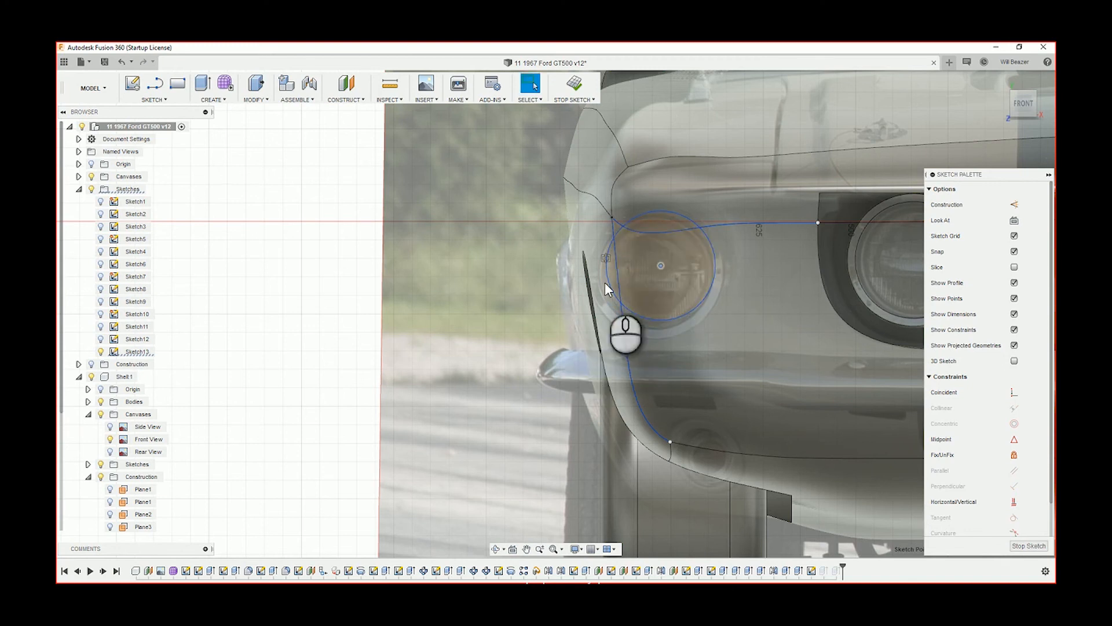
{"action": "left_click", "coordinate": [669, 317]}
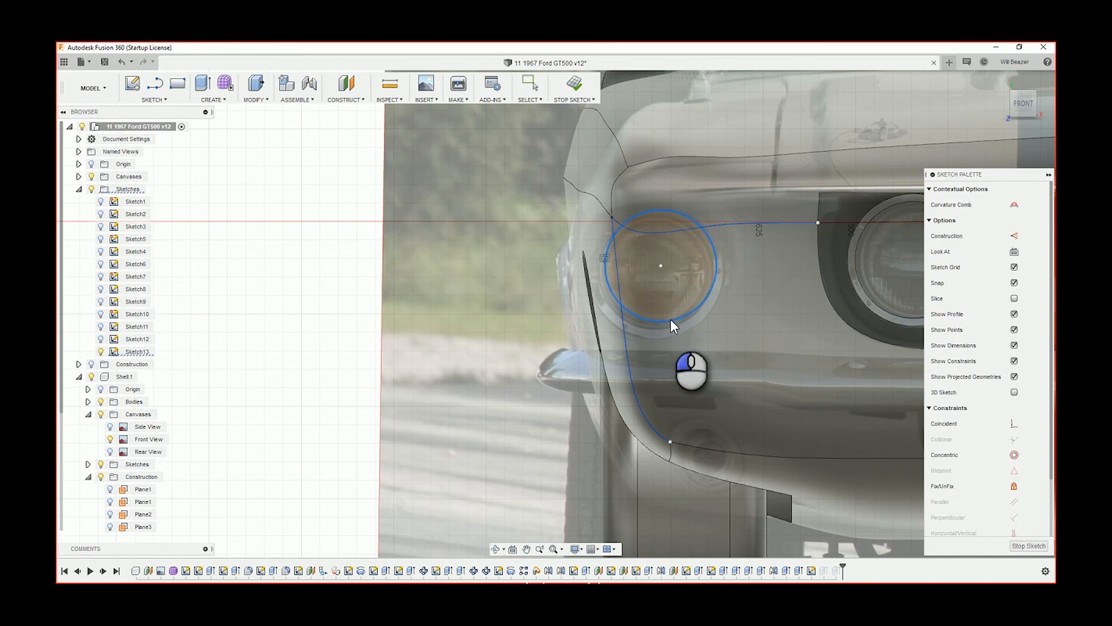
{"action": "scroll", "coordinate": [522, 221], "scroll_direction": "down", "scroll_amount": 3}
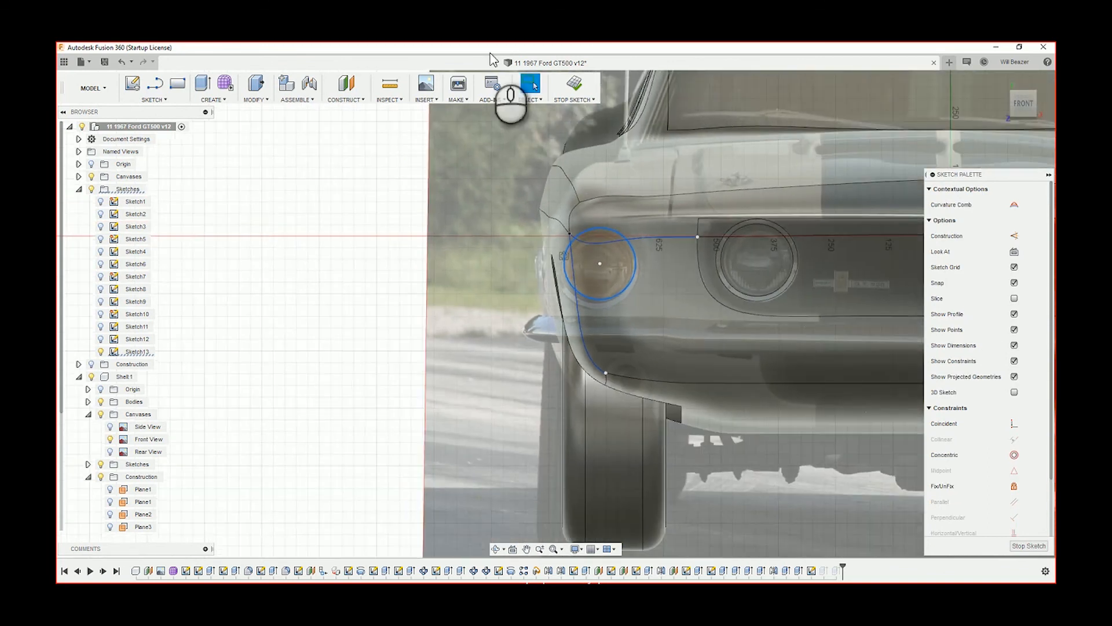
{"action": "middle_click_drag", "start_coordinate": [641, 389], "coordinate": [547, 329], "text": "shift"}
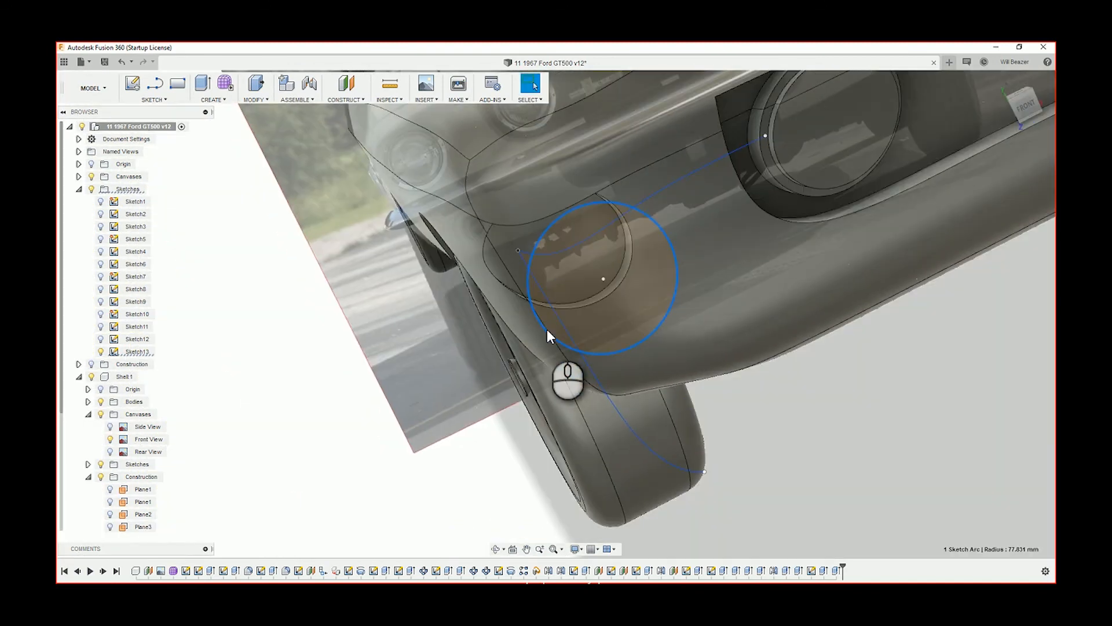
Step: Edit Sketch13 to shrink the outer headlight circle slightly and shift its centre down and slightly inward, and finish the sketch
{"action": "left_click", "coordinate": [811, 570]}
{"action": "right_click", "coordinate": [811, 570]}
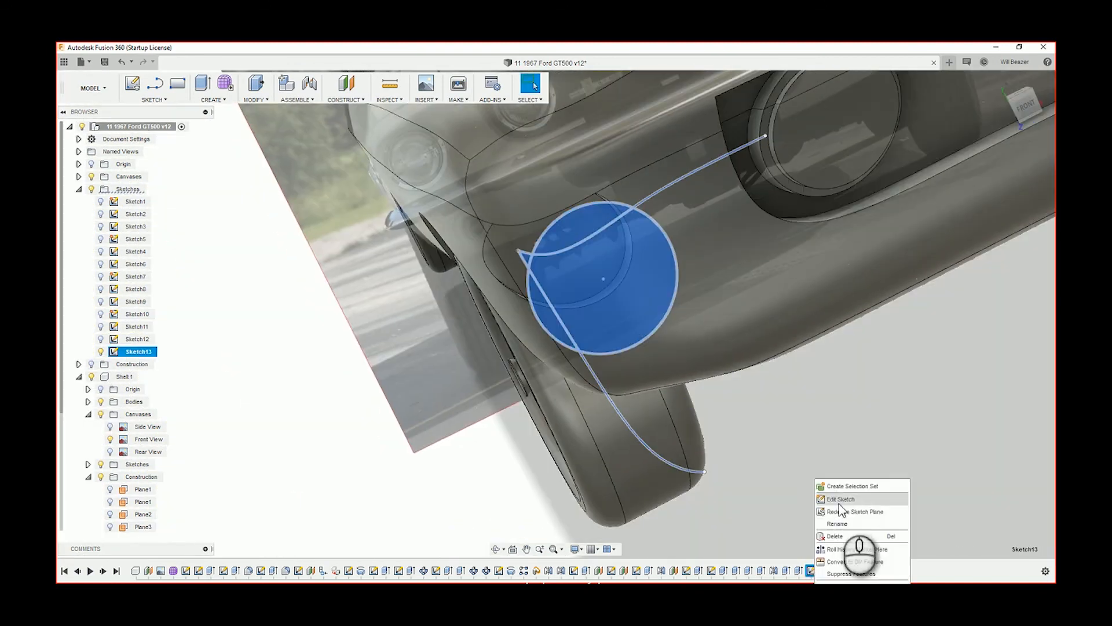
{"action": "left_click", "coordinate": [837, 499]}
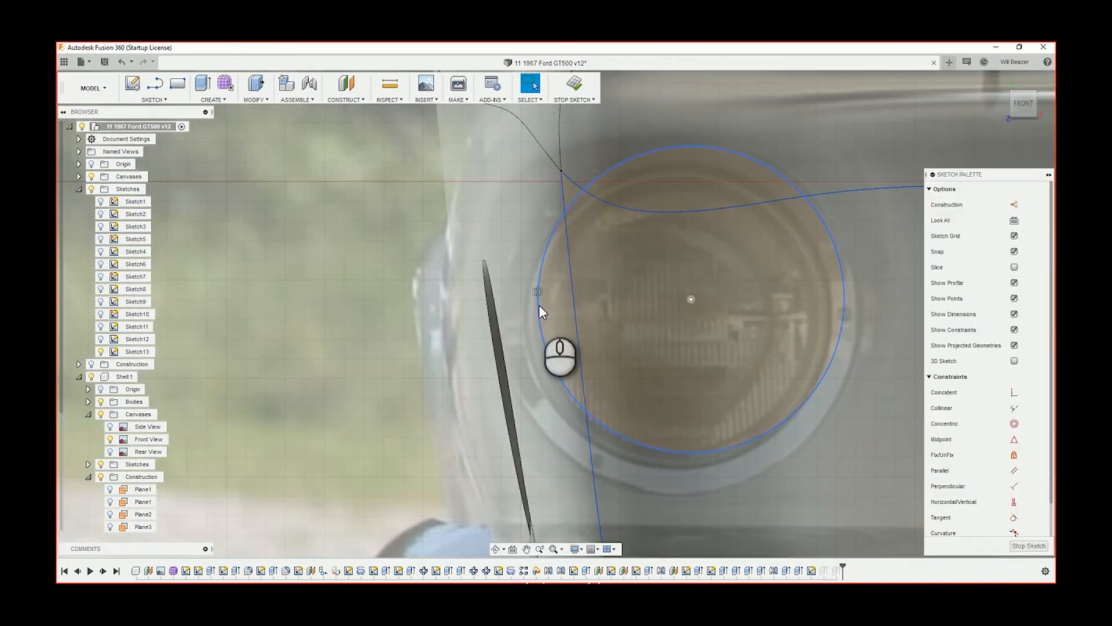
{"action": "left_click_drag", "start_coordinate": [539, 304], "coordinate": [547, 308]}
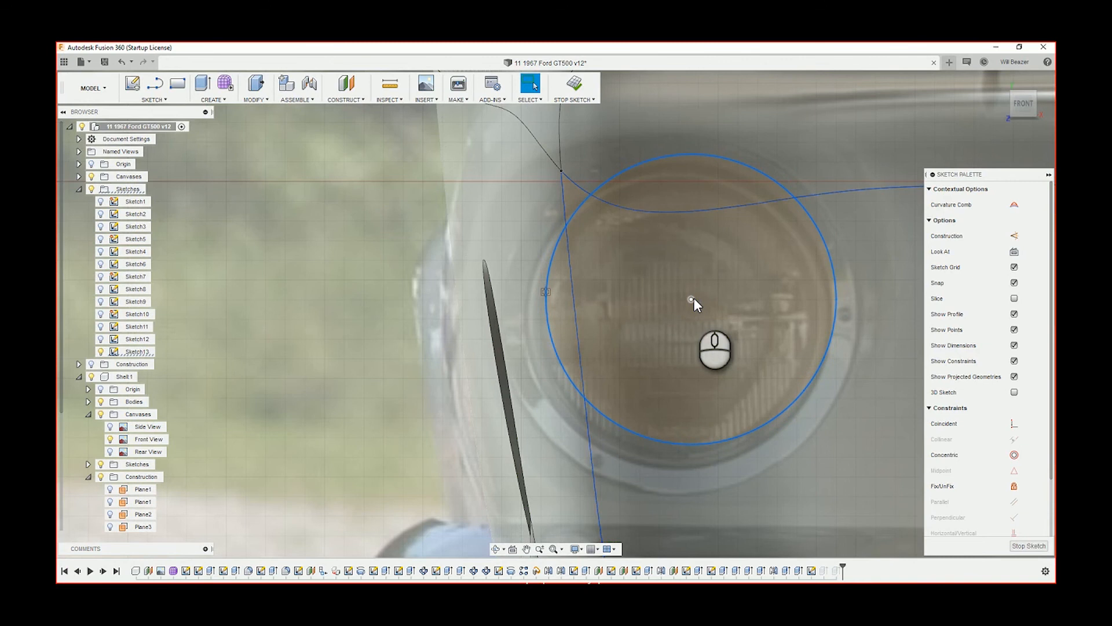
{"action": "mouse_move", "coordinate": [693, 299]}
{"action": "left_mouse_down"}
{"action": "mouse_move", "coordinate": [687, 321]}
{"action": "mouse_move", "coordinate": [696, 318]}
{"action": "left_mouse_up"}
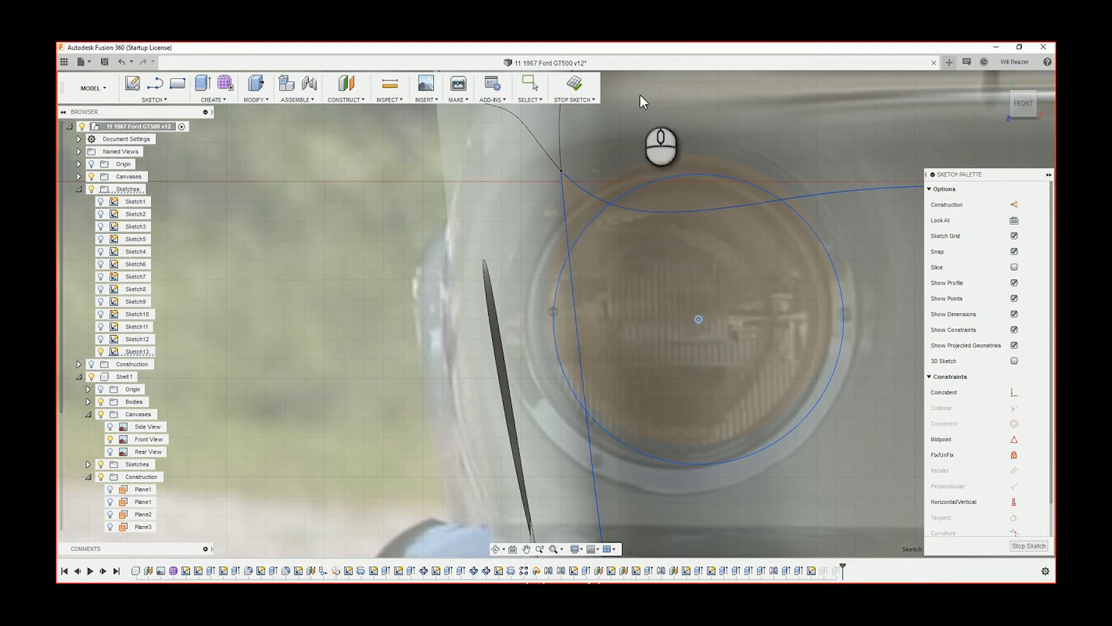
{"action": "left_click", "coordinate": [580, 86]}
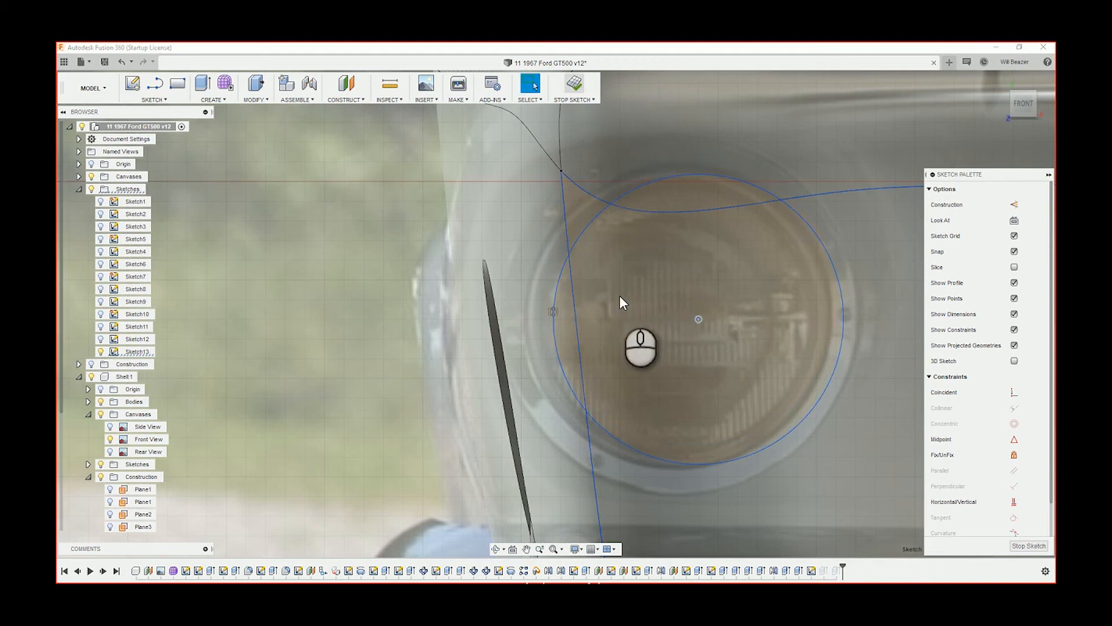
{"action": "left_click", "coordinate": [620, 296]}
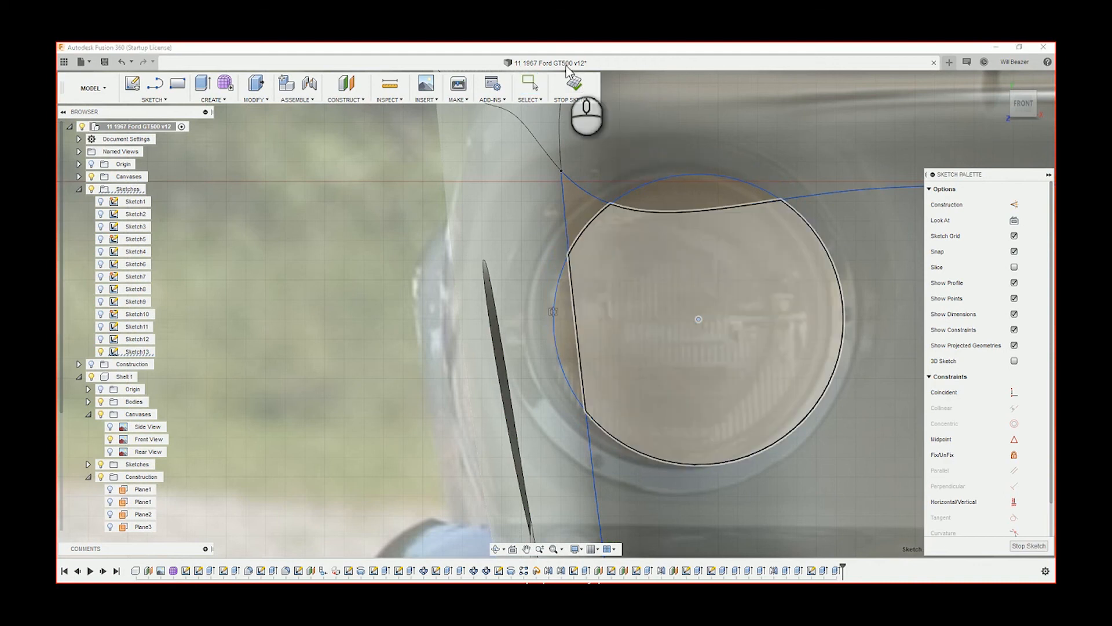
{"action": "left_click", "coordinate": [575, 99]}
{"action": "left_click", "coordinate": [867, 400]}
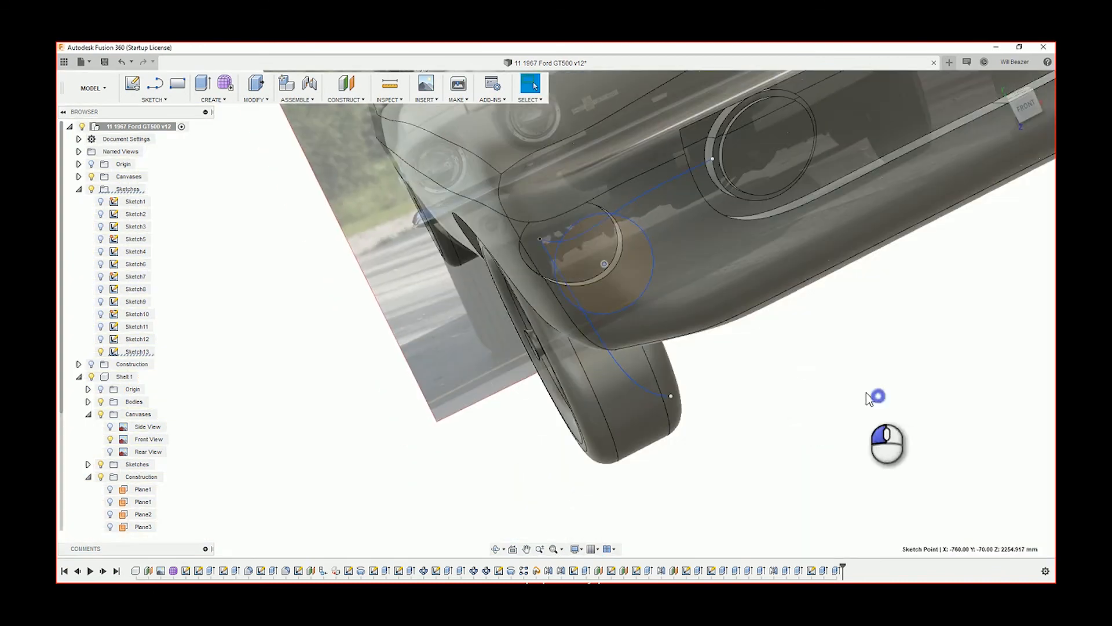
{"action": "mouse_move", "coordinate": [770, 374]}
{"action": "middle_mouse_down", "text": "shift"}
{"action": "mouse_move", "coordinate": [777, 359]}
{"action": "mouse_move", "coordinate": [759, 376]}
{"action": "mouse_move", "coordinate": [782, 392]}
{"action": "middle_mouse_up", "text": "shift"}
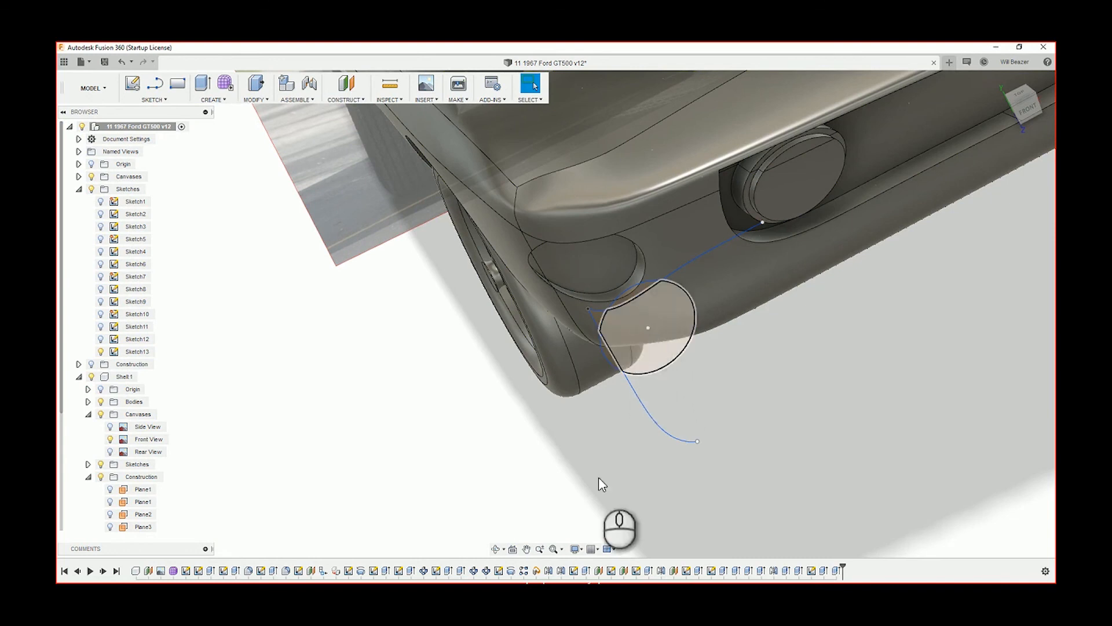
{"action": "right_click", "coordinate": [823, 571]}
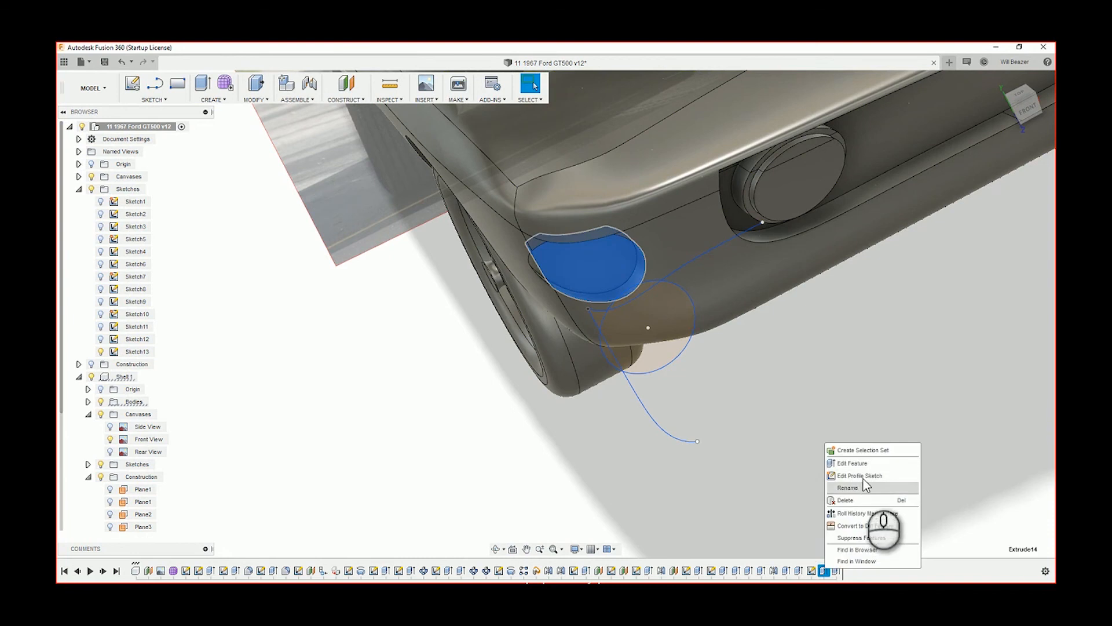
{"action": "left_click", "coordinate": [858, 462]}
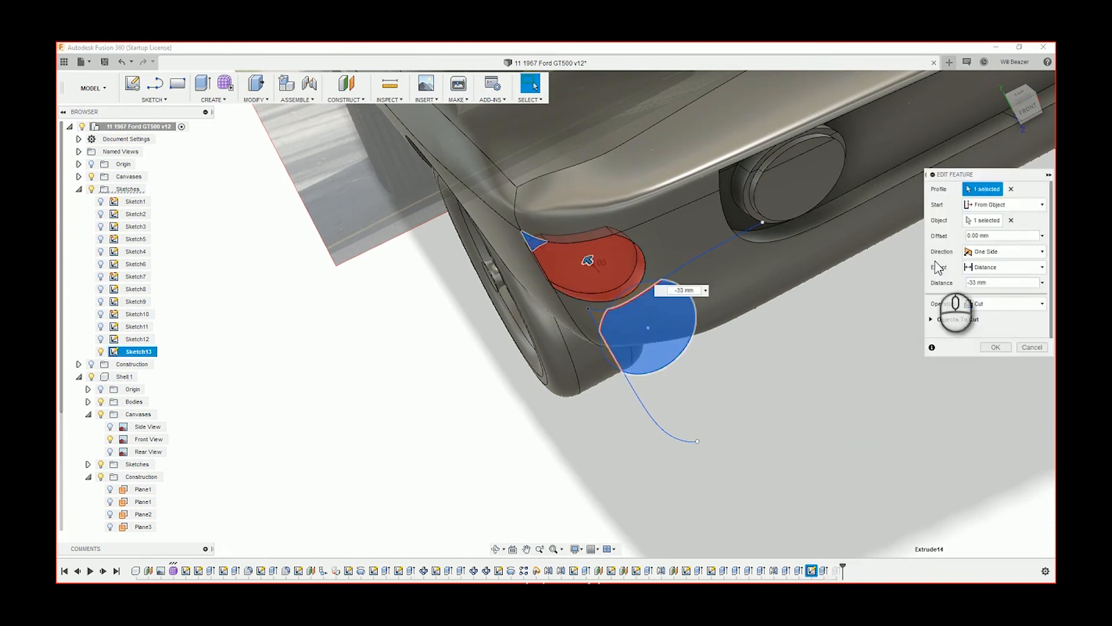
{"action": "left_click", "coordinate": [1004, 206]}
{"action": "left_click", "coordinate": [998, 220]}
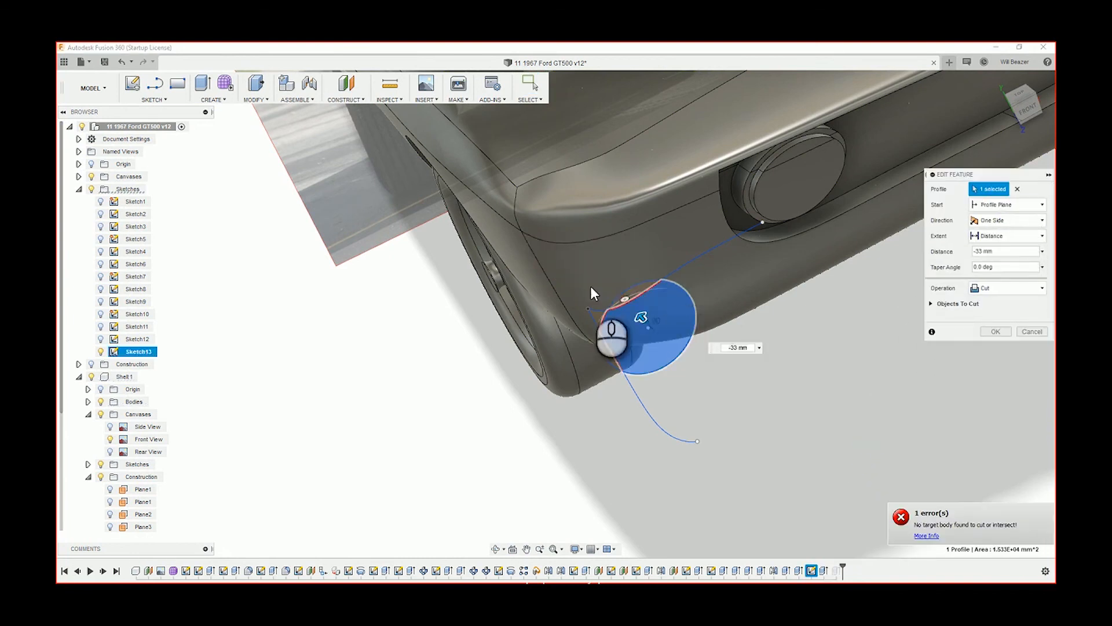
{"action": "mouse_move", "coordinate": [661, 352]}
{"action": "middle_mouse_down", "text": "shift"}
{"action": "mouse_move", "coordinate": [702, 422]}
{"action": "mouse_move", "coordinate": [659, 331]}
{"action": "middle_mouse_up", "text": "shift"}
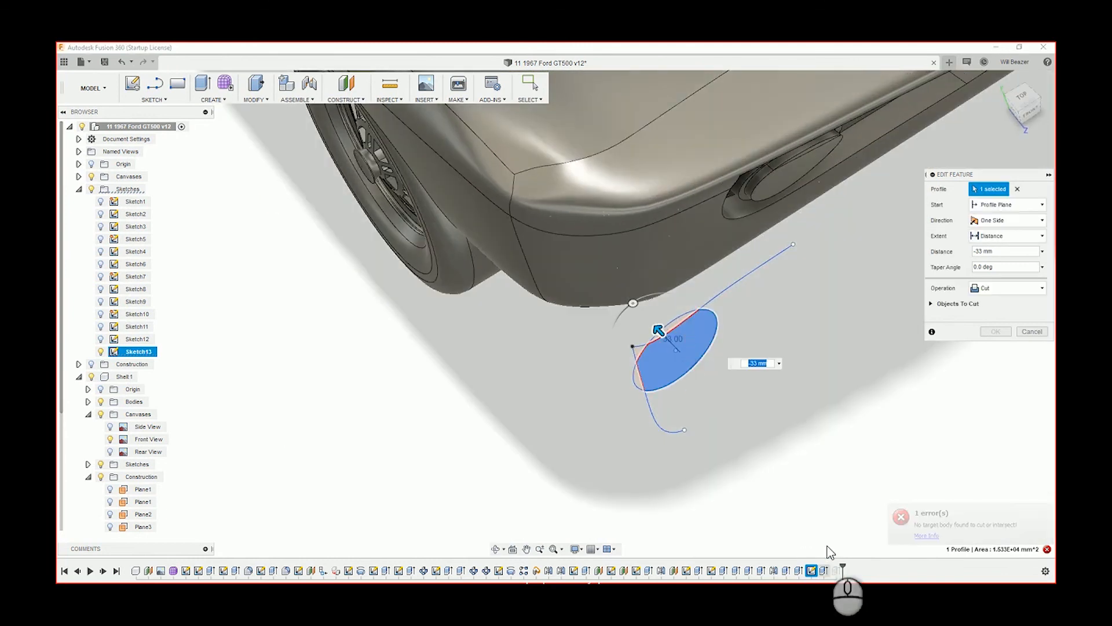
{"action": "left_click", "coordinate": [1031, 332]}
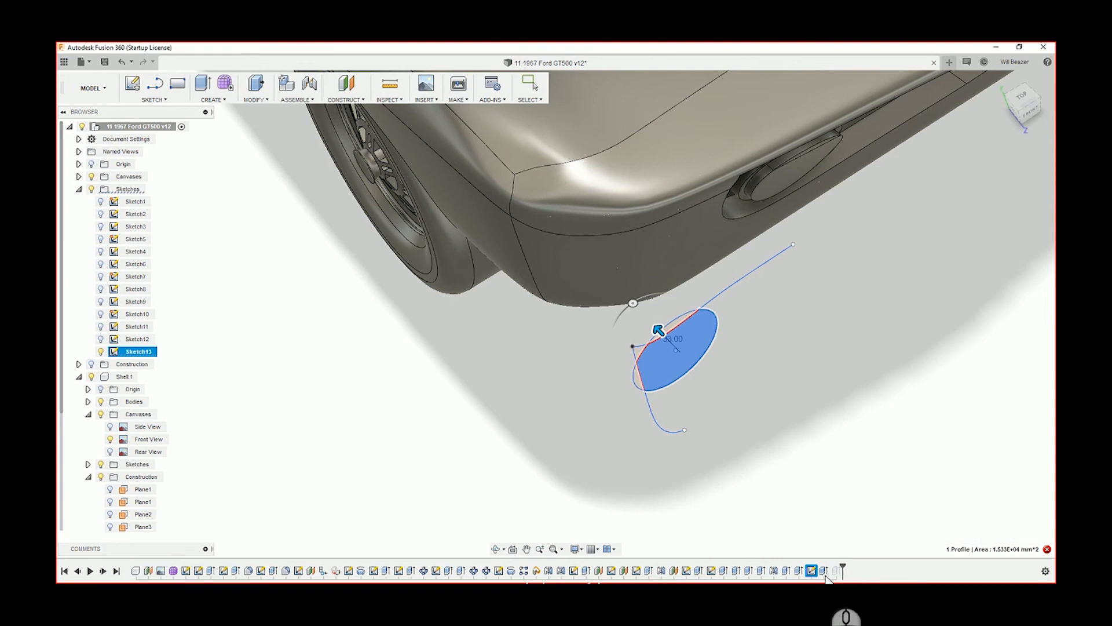
Step: Delete Extrude15, the cut of the outer side sliver of the headlight
{"action": "left_click", "coordinate": [834, 571]}
{"action": "right_click", "coordinate": [836, 571]}
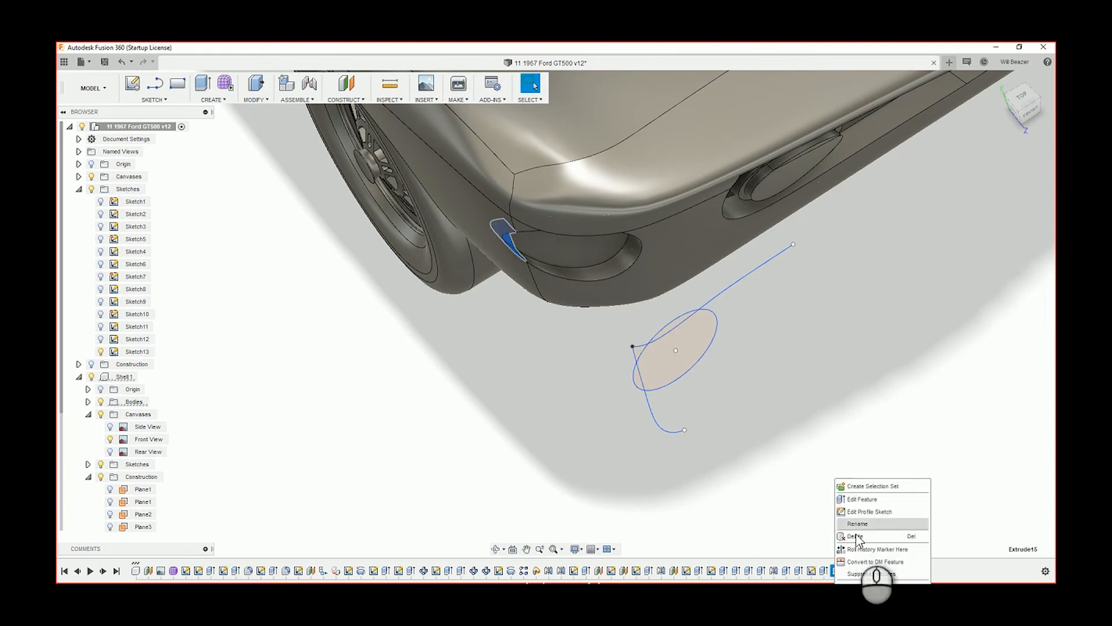
{"action": "left_click", "coordinate": [857, 537]}
Step: Edit Sketch13 and delete the side and upper body-edge curves that cross the left-hand headlight circle
{"action": "left_click", "coordinate": [811, 571]}
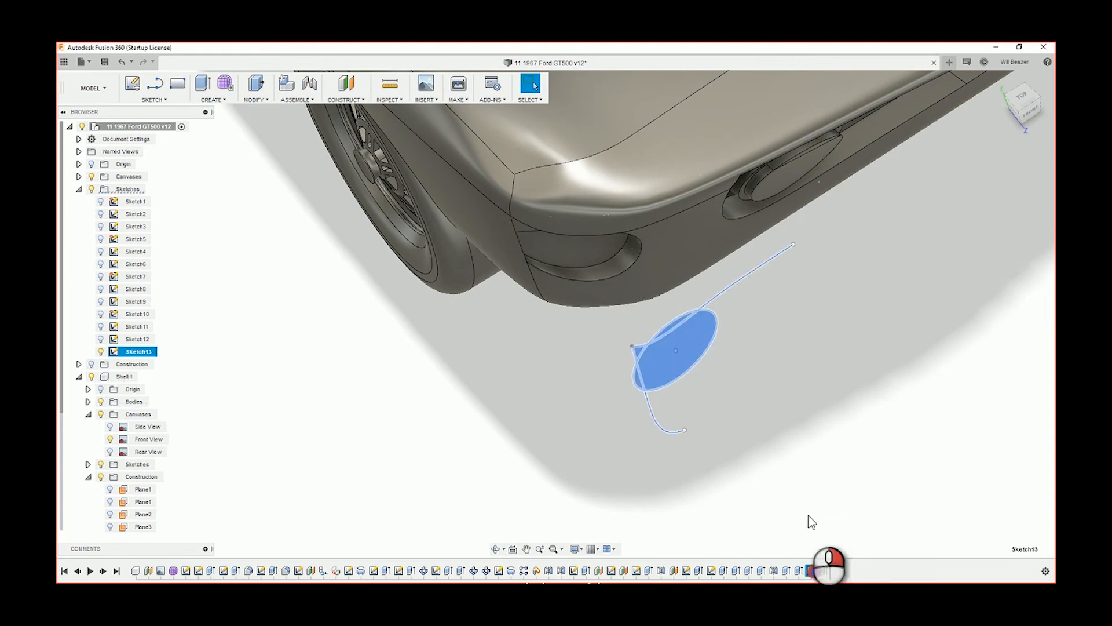
{"action": "right_click", "coordinate": [810, 571]}
{"action": "left_click", "coordinate": [843, 499]}
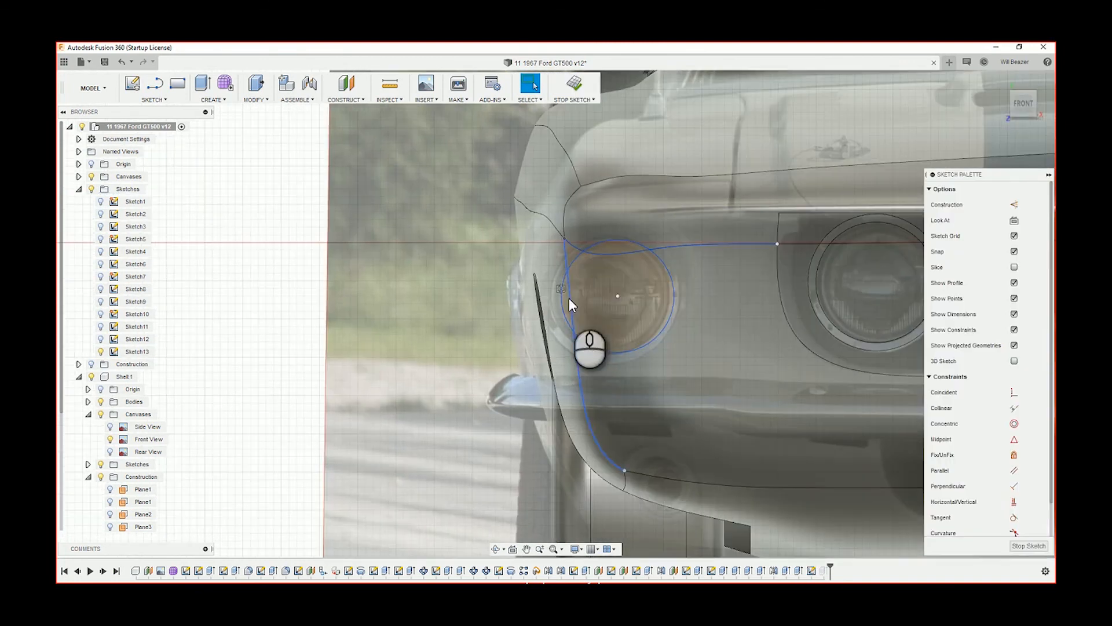
{"action": "left_click", "coordinate": [569, 299]}
{"action": "key", "text": "Delete"}
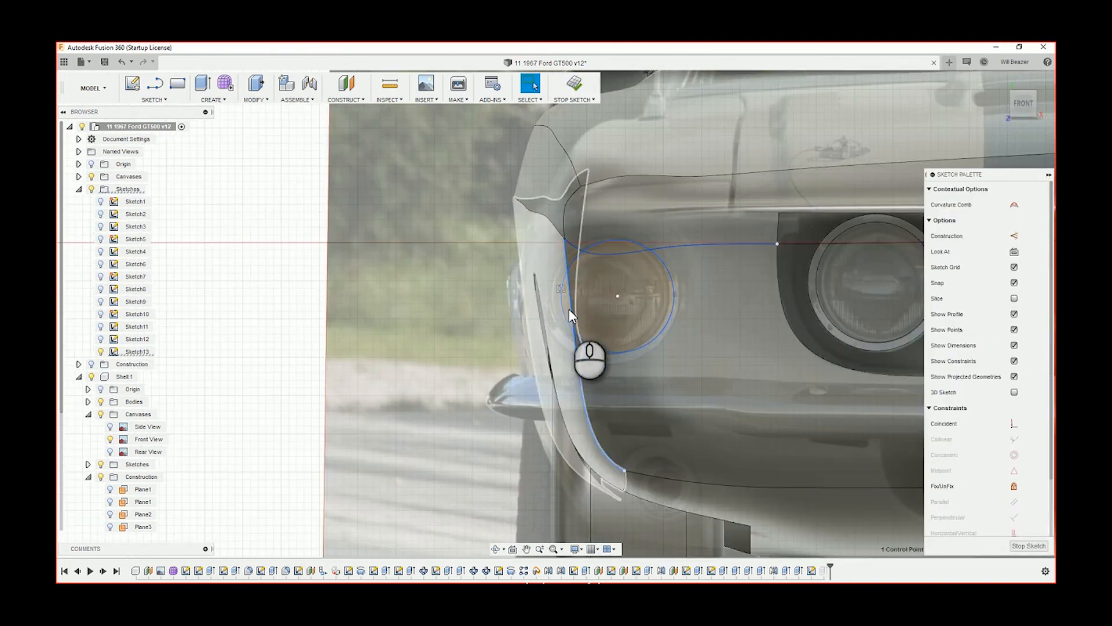
{"action": "left_click", "coordinate": [600, 250]}
{"action": "scroll", "coordinate": [648, 287], "scroll_direction": "down", "scroll_amount": 5}
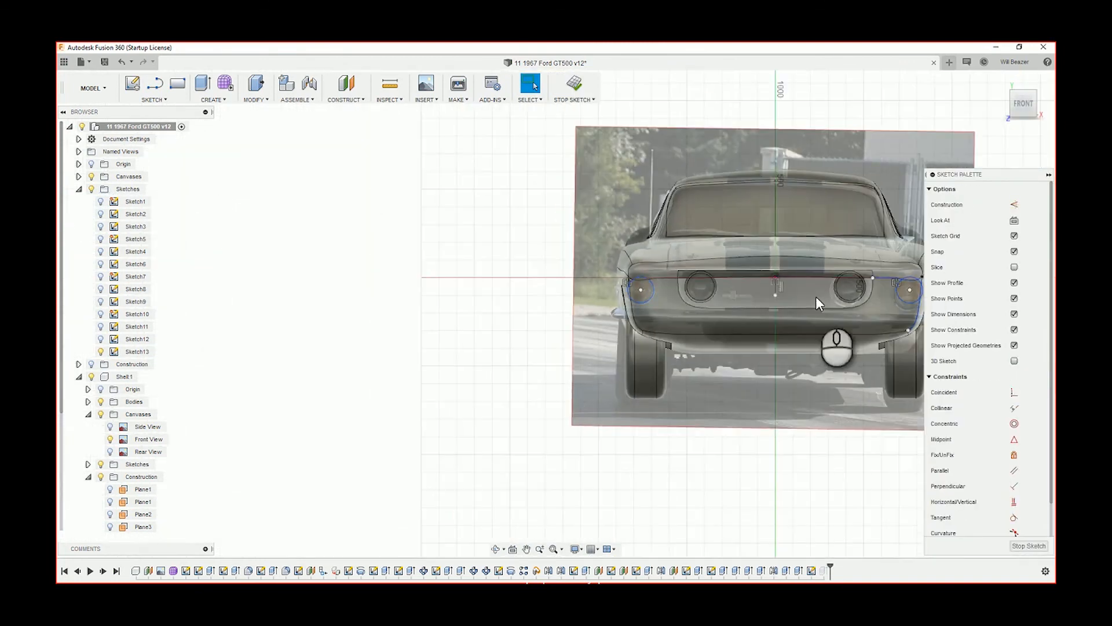
Step: Delete the matching body-edge curves around the right-hand headlight circle and finish Sketch13
{"action": "left_click", "coordinate": [919, 309]}
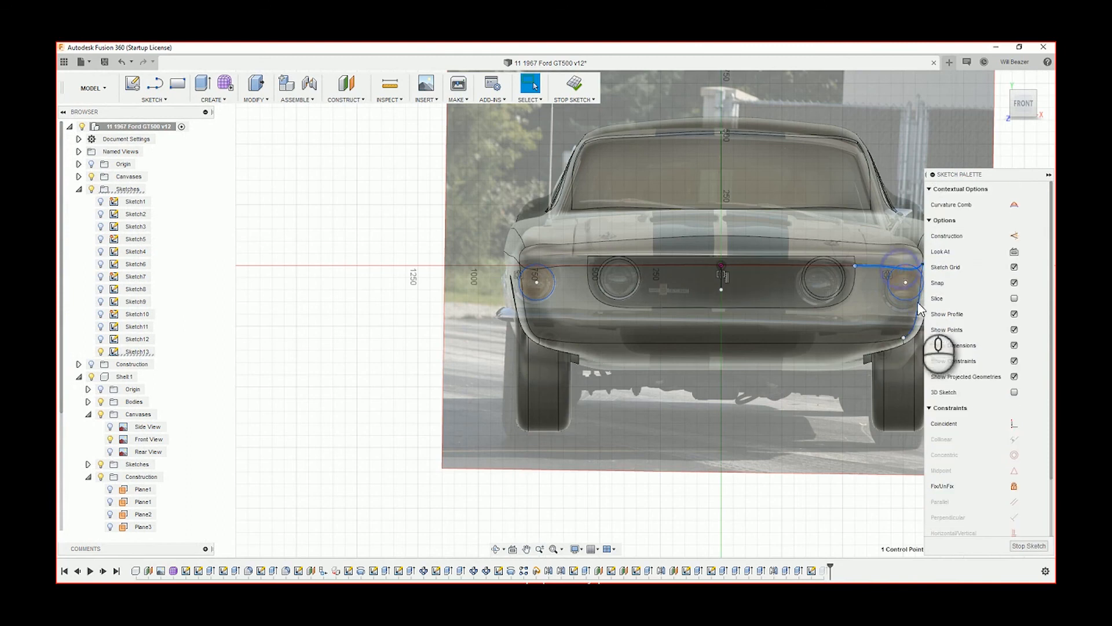
{"action": "key", "text": "Escape"}
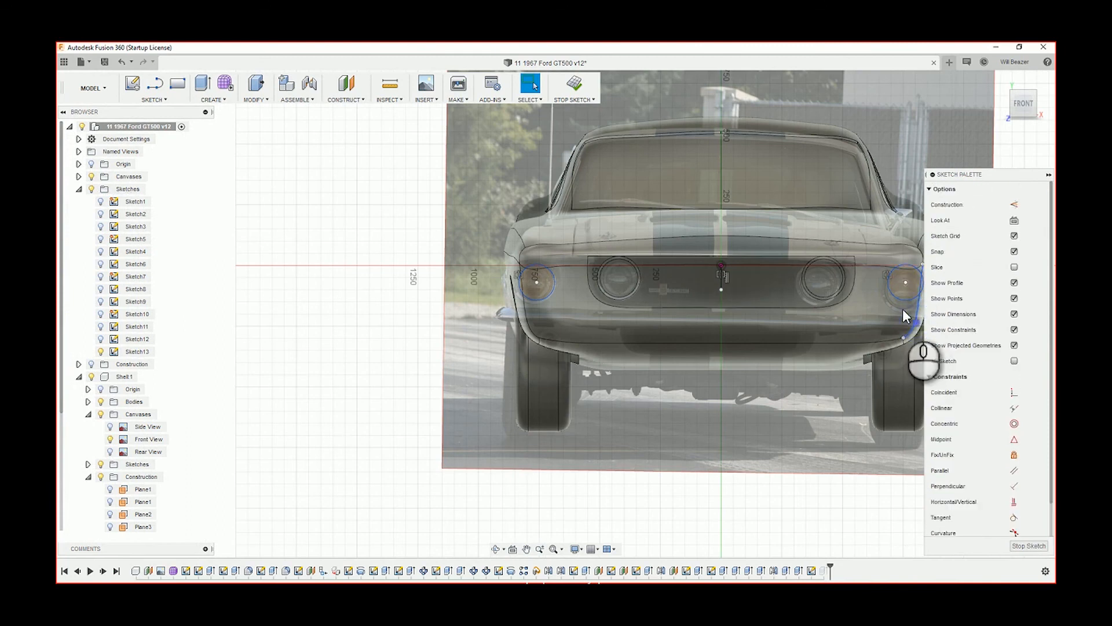
{"action": "left_click", "coordinate": [917, 340]}
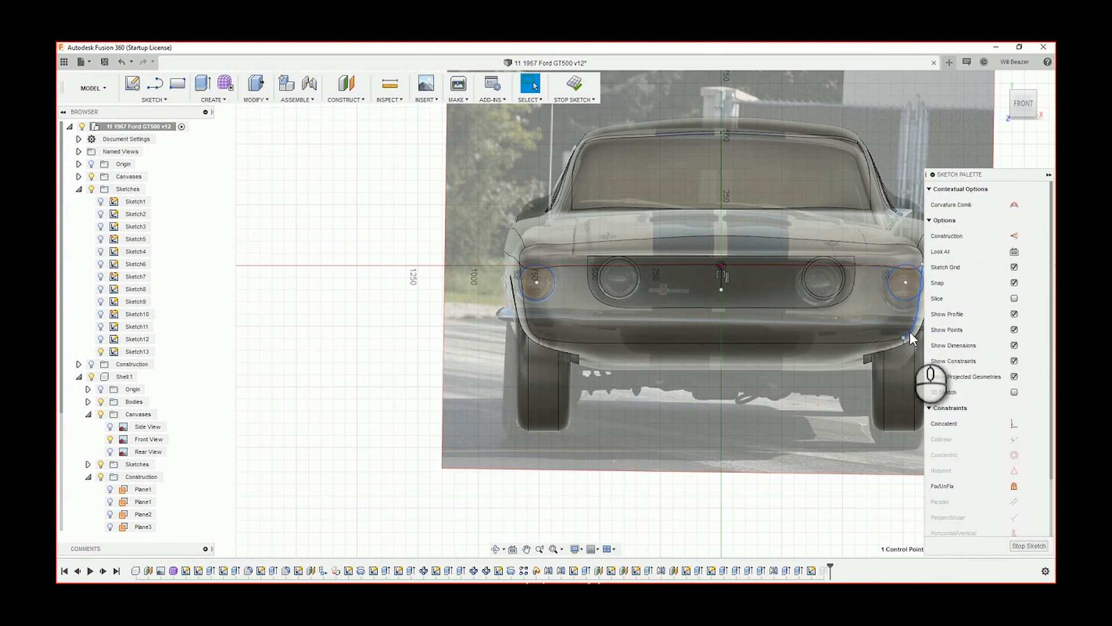
{"action": "key", "text": "Escape"}
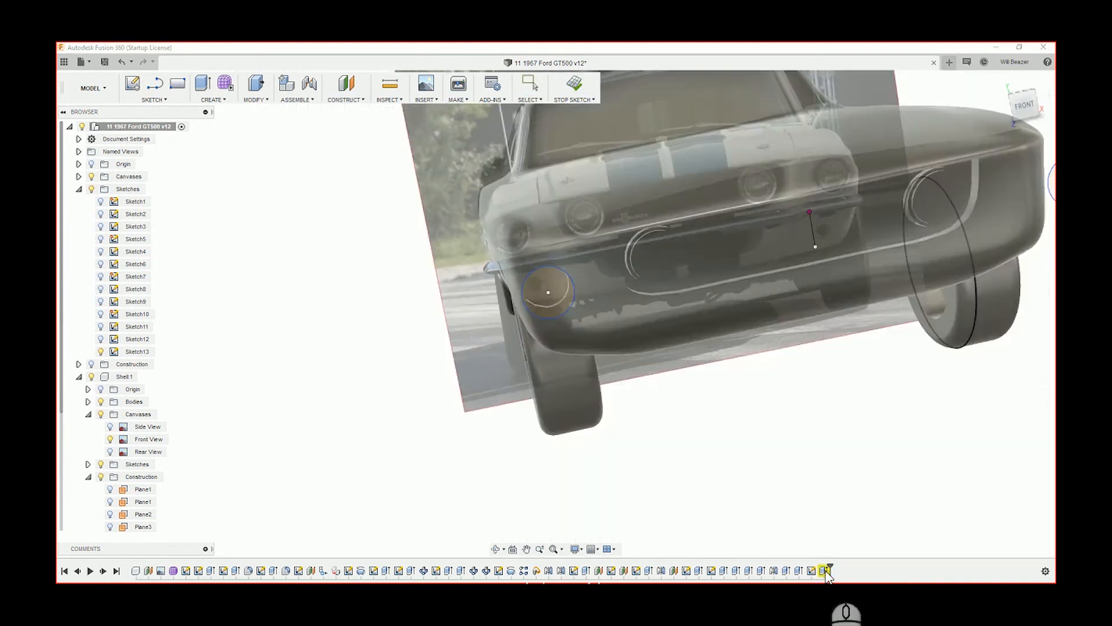
Step: Edit Extrude14 to start from the profile plane and use both full outer headlight circles as its profiles
{"action": "right_click", "coordinate": [826, 570]}
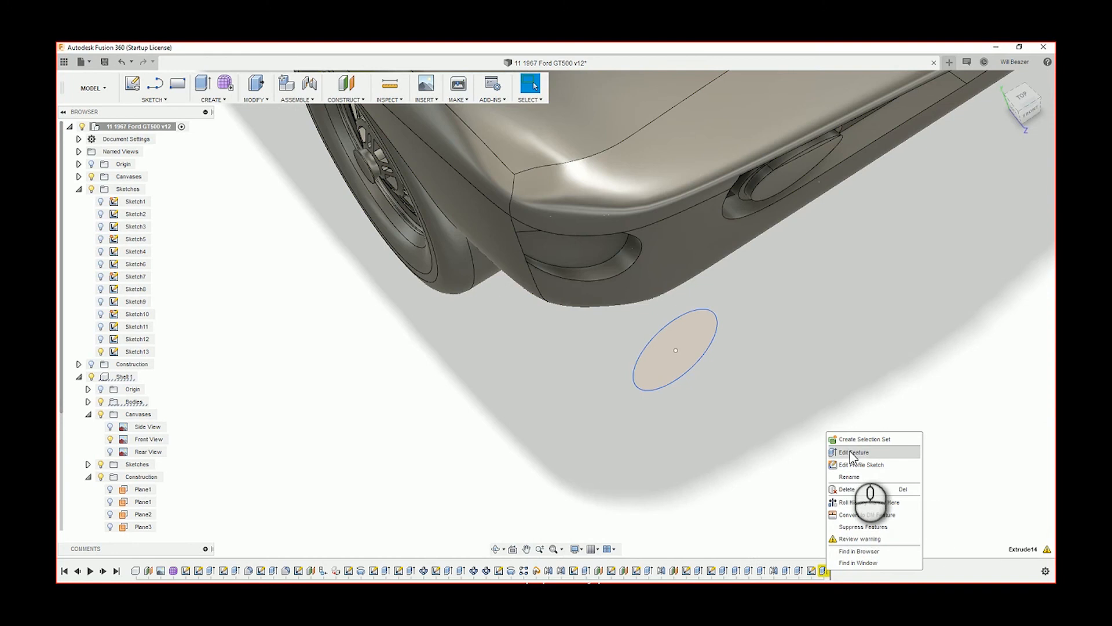
{"action": "left_click", "coordinate": [852, 452]}
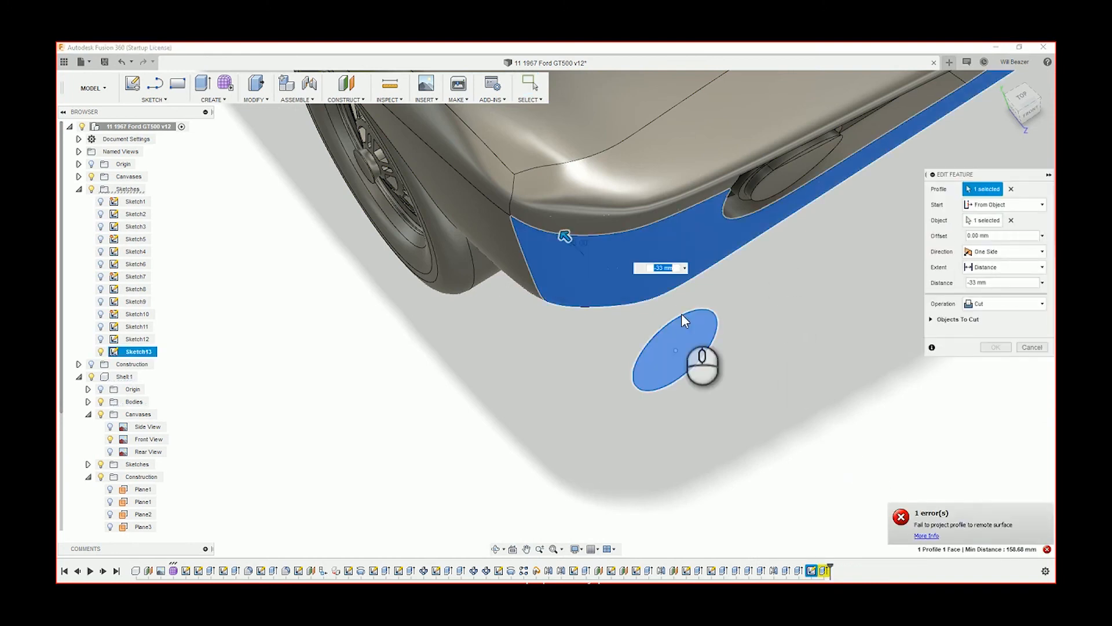
{"action": "left_click", "coordinate": [663, 331]}
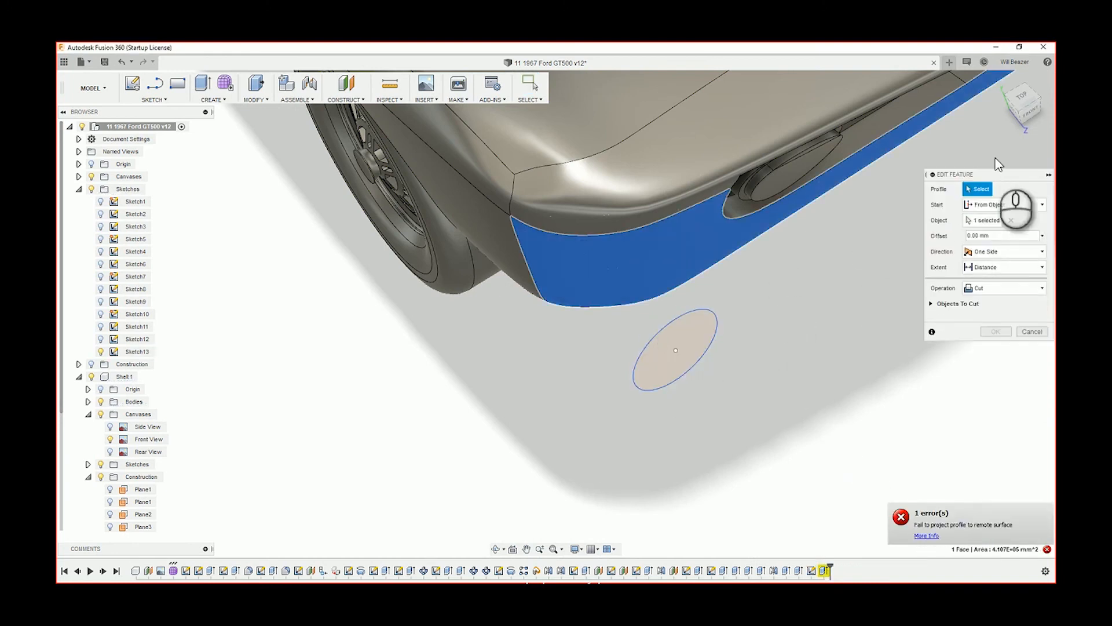
{"action": "left_click", "coordinate": [701, 345]}
{"action": "middle_click_drag", "start_coordinate": [835, 322], "coordinate": [538, 394], "text": "shift"}
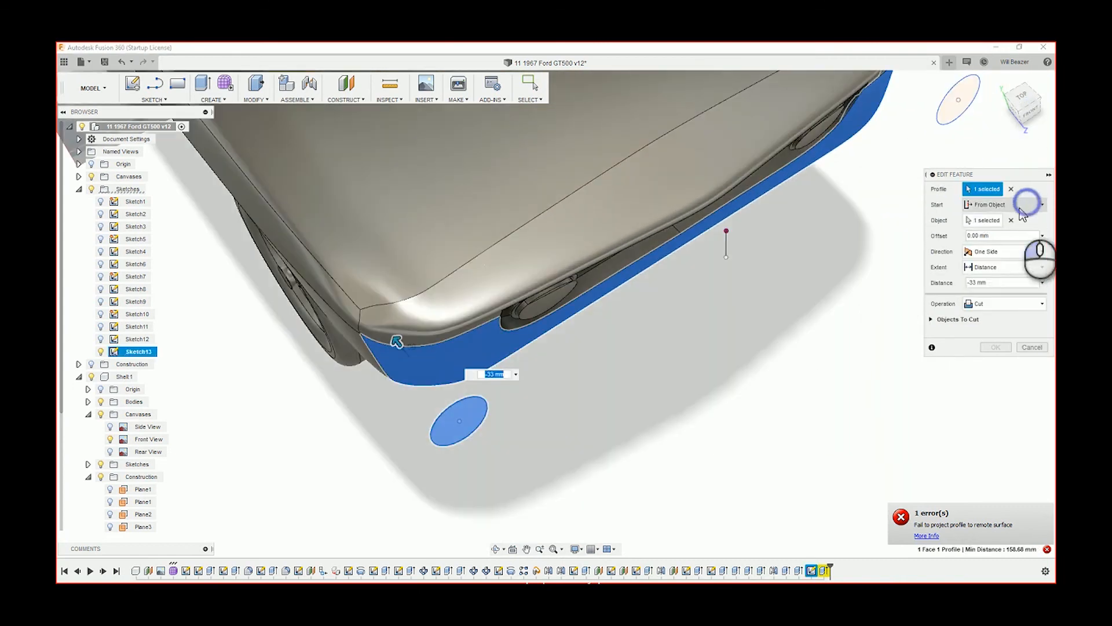
{"action": "left_click", "coordinate": [1023, 213]}
{"action": "left_click", "coordinate": [970, 215]}
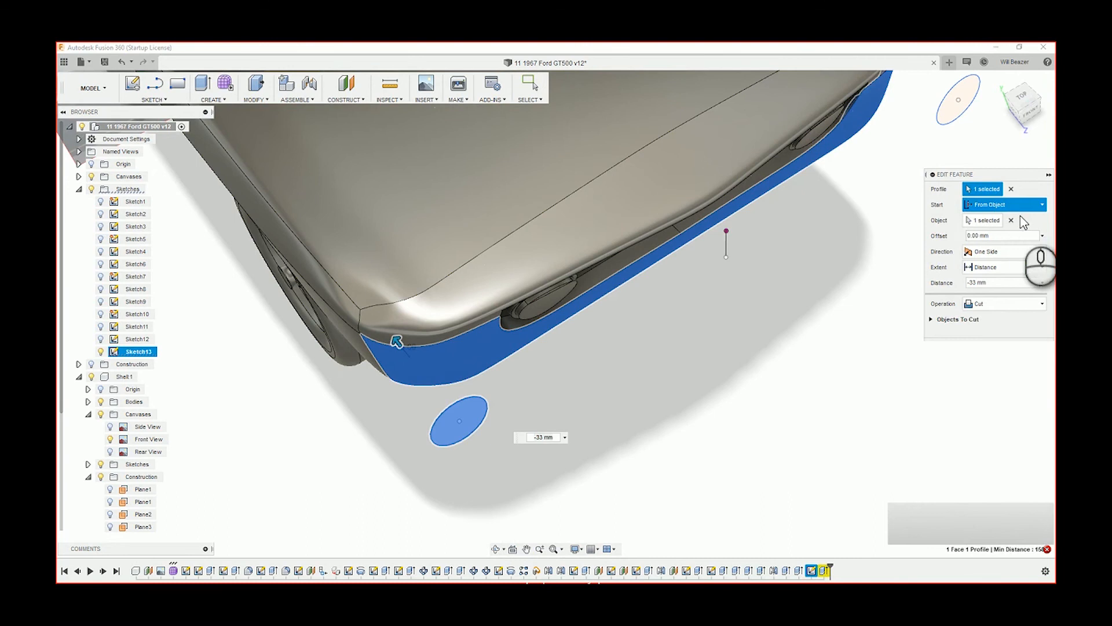
{"action": "left_click", "coordinate": [941, 111]}
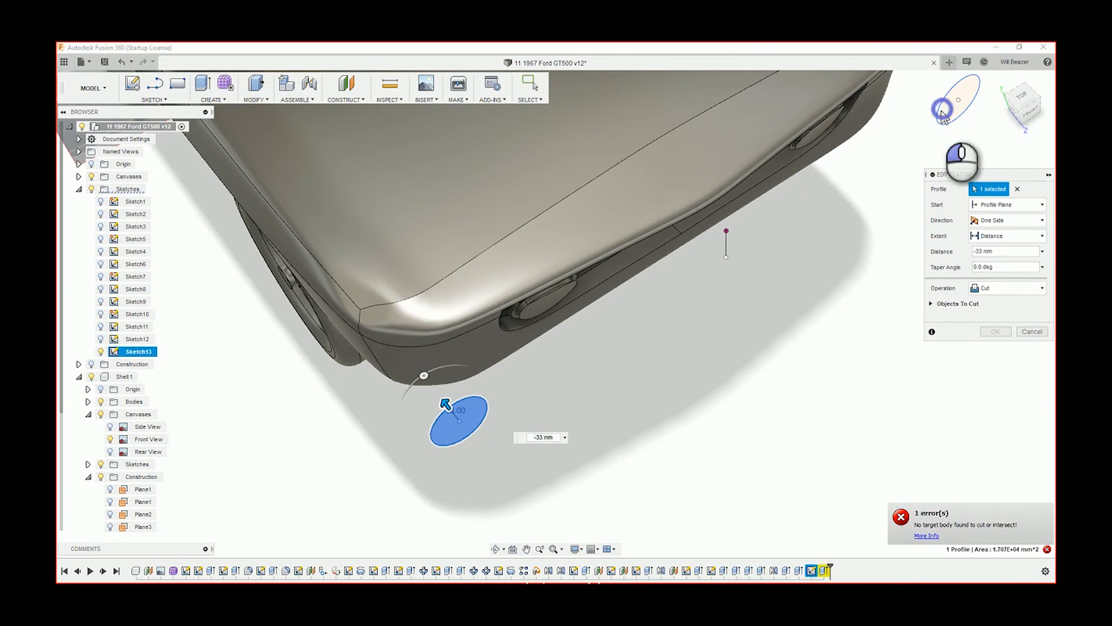
{"action": "left_click", "coordinate": [950, 118]}
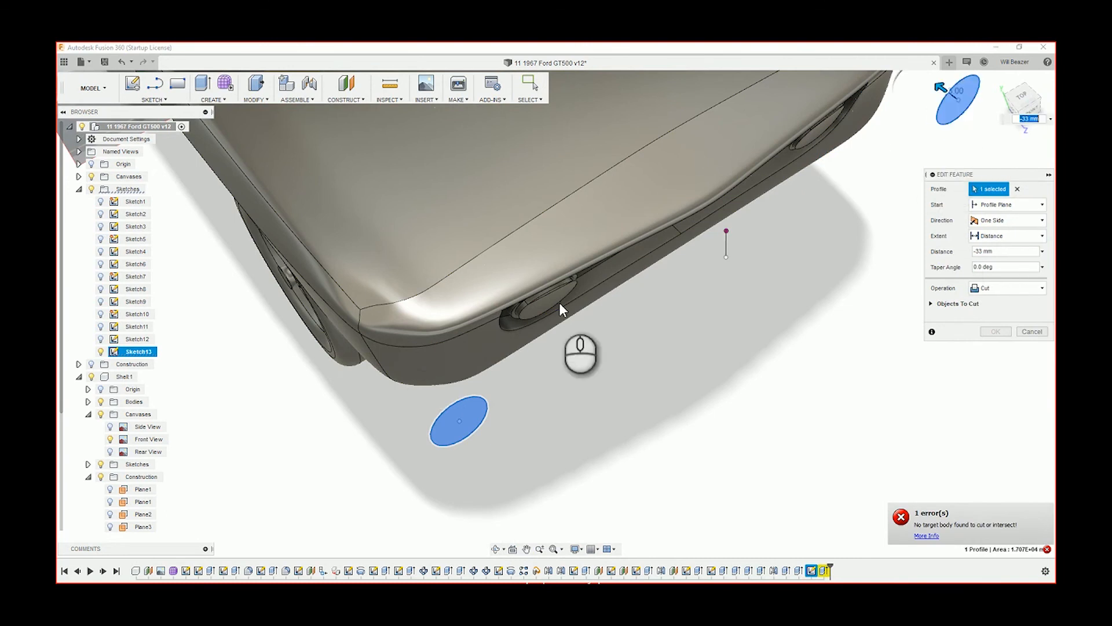
Step: Extend the Extrude14 headlight cut into the front body to a distance of about -310.7 mm and apply the edit
{"action": "left_click_drag", "start_coordinate": [943, 94], "coordinate": [918, 72]}
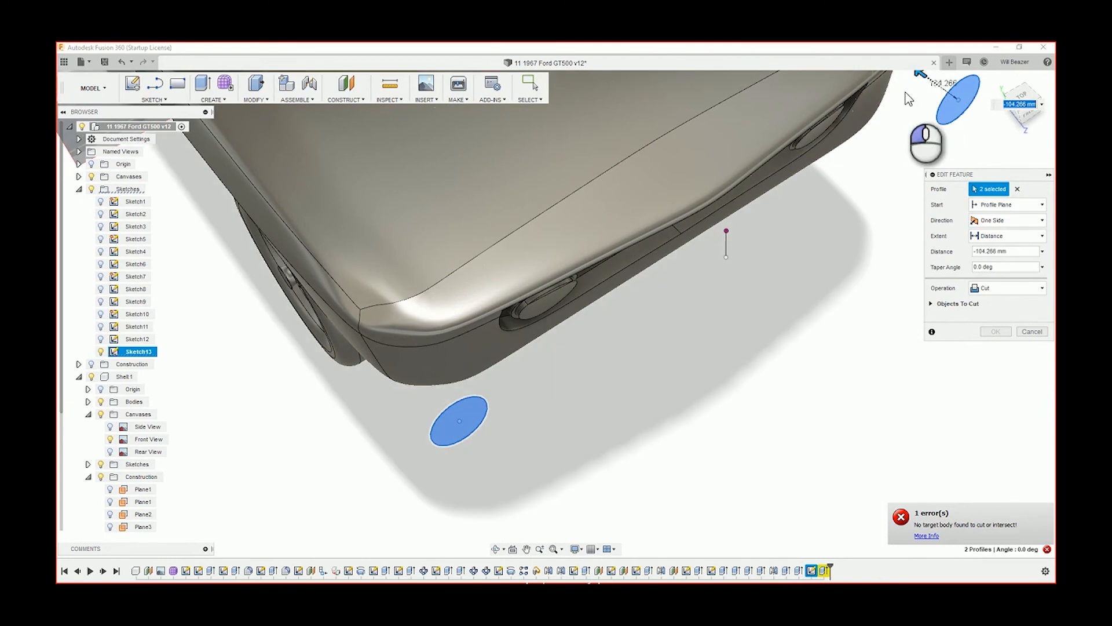
{"action": "middle_click_drag", "start_coordinate": [846, 208], "coordinate": [856, 117], "text": "shift"}
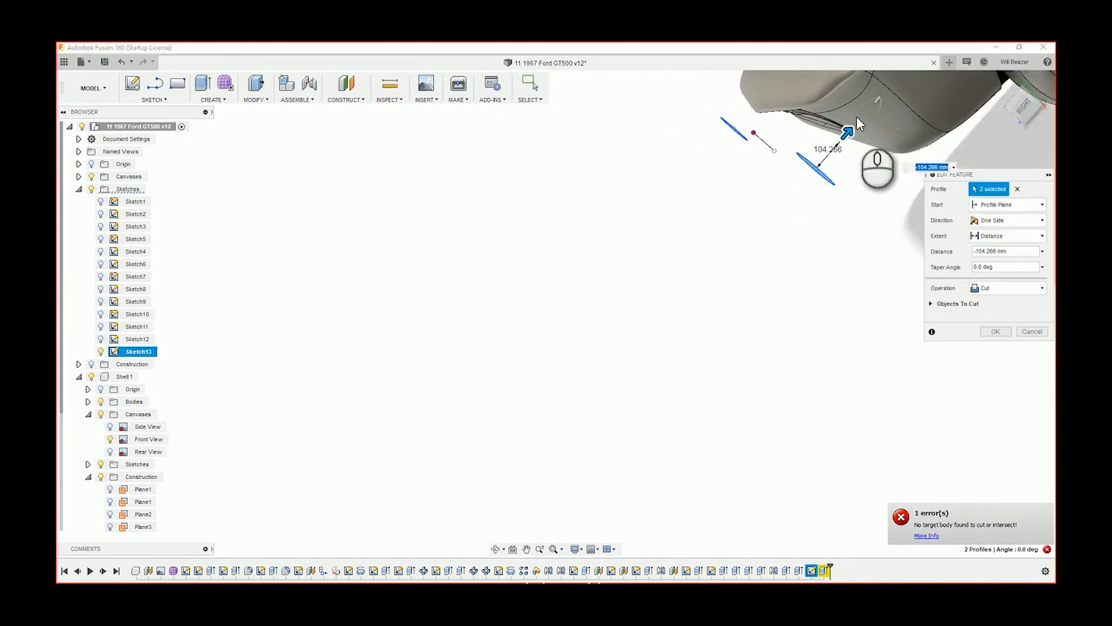
{"action": "left_click_drag", "start_coordinate": [847, 134], "coordinate": [888, 97]}
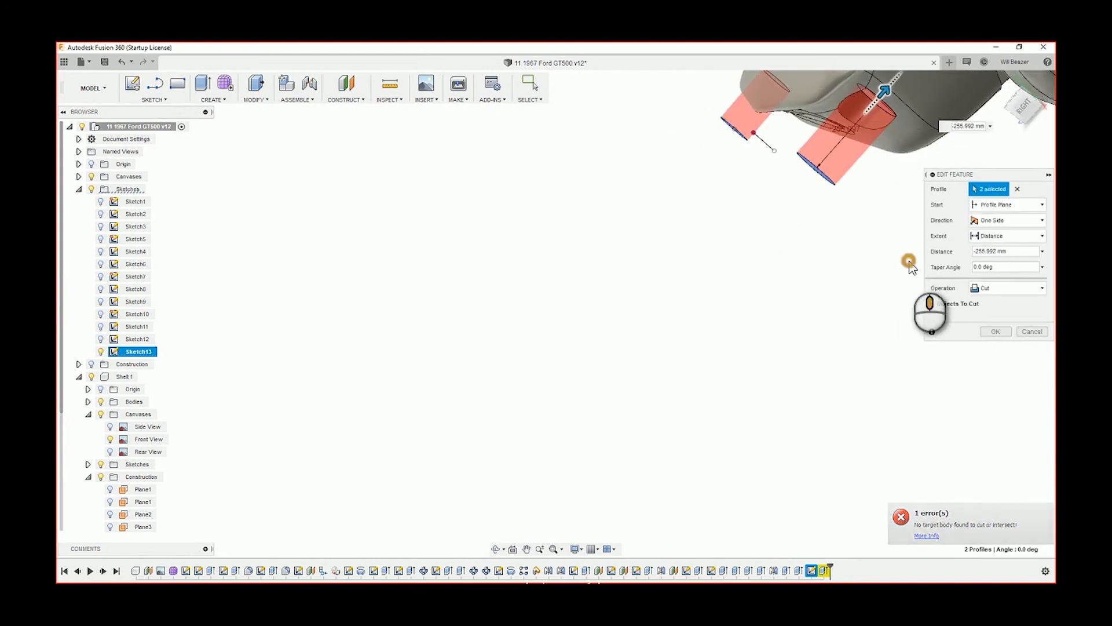
{"action": "mouse_move", "coordinate": [909, 261]}
{"action": "middle_mouse_down", "text": "shift"}
{"action": "mouse_move", "coordinate": [926, 253]}
{"action": "mouse_move", "coordinate": [879, 257]}
{"action": "mouse_move", "coordinate": [899, 246]}
{"action": "mouse_move", "coordinate": [884, 214]}
{"action": "mouse_move", "coordinate": [794, 253]}
{"action": "mouse_move", "coordinate": [844, 250]}
{"action": "mouse_move", "coordinate": [838, 264]}
{"action": "mouse_move", "coordinate": [826, 247]}
{"action": "mouse_move", "coordinate": [739, 301]}
{"action": "mouse_move", "coordinate": [857, 168]}
{"action": "mouse_move", "coordinate": [753, 255]}
{"action": "mouse_move", "coordinate": [690, 284]}
{"action": "mouse_move", "coordinate": [865, 200]}
{"action": "mouse_move", "coordinate": [729, 325]}
{"action": "mouse_move", "coordinate": [918, 221]}
{"action": "mouse_move", "coordinate": [830, 285]}
{"action": "mouse_move", "coordinate": [831, 322]}
{"action": "mouse_move", "coordinate": [782, 337]}
{"action": "mouse_move", "coordinate": [842, 259]}
{"action": "mouse_move", "coordinate": [855, 271]}
{"action": "middle_mouse_up", "text": "shift"}
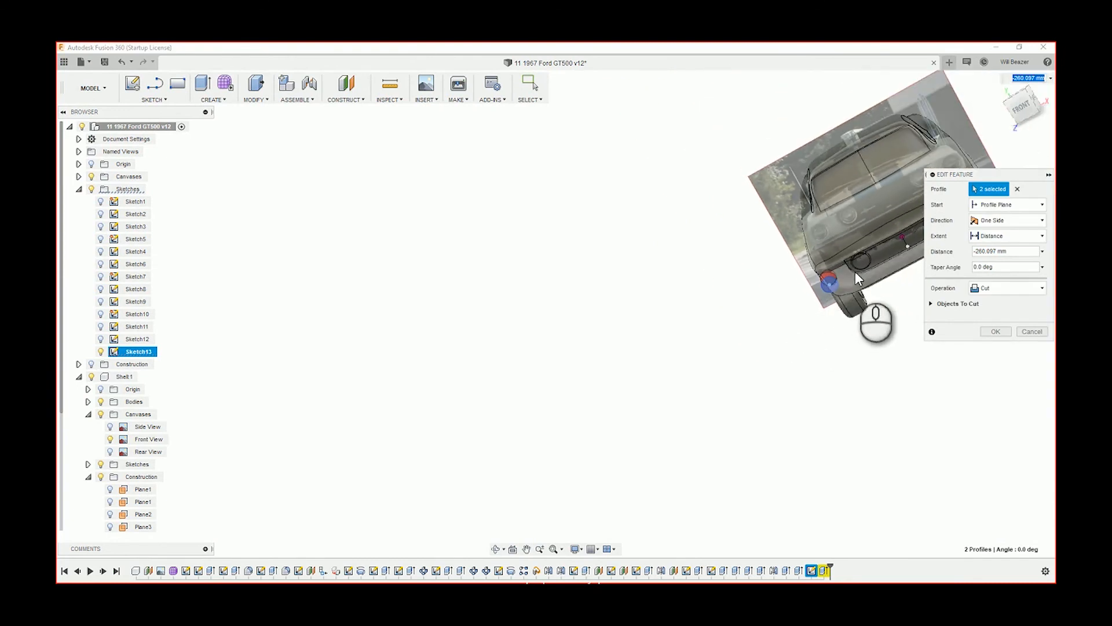
{"action": "left_click", "coordinate": [1036, 112]}
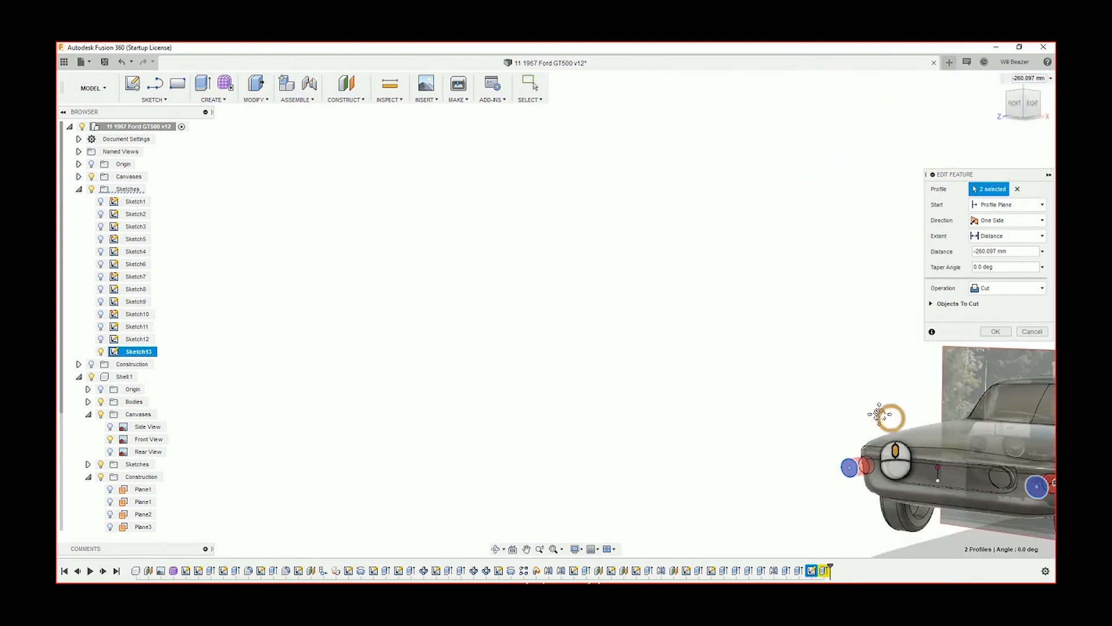
{"action": "middle_click_drag", "start_coordinate": [874, 410], "coordinate": [647, 306]}
{"action": "scroll", "coordinate": [950, 415], "scroll_direction": "up", "scroll_amount": 5}
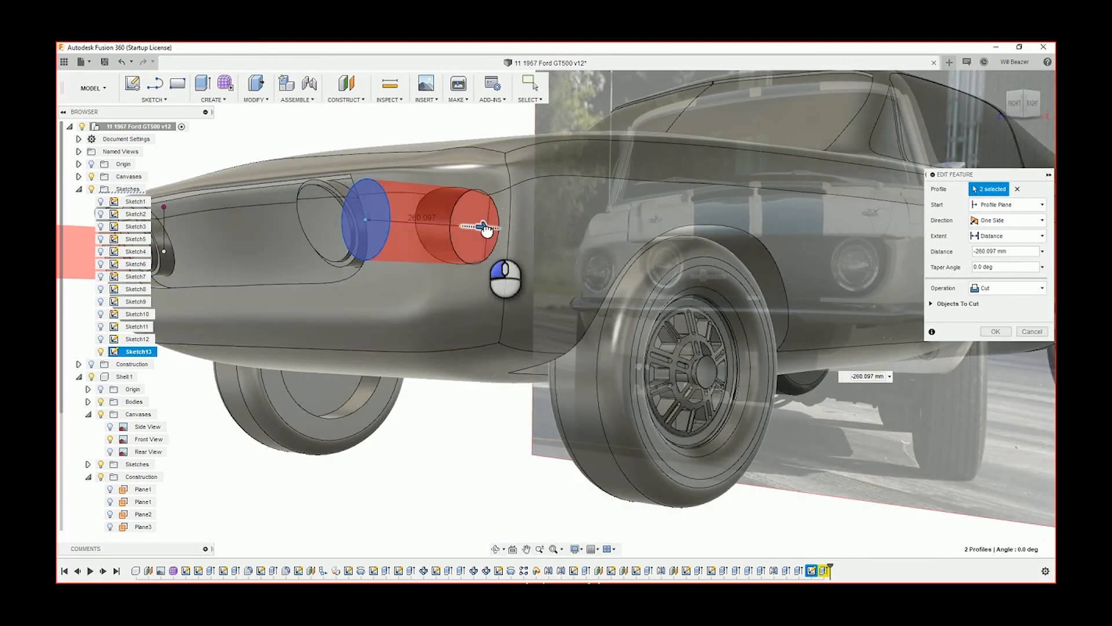
{"action": "left_click_drag", "start_coordinate": [483, 227], "coordinate": [495, 237]}
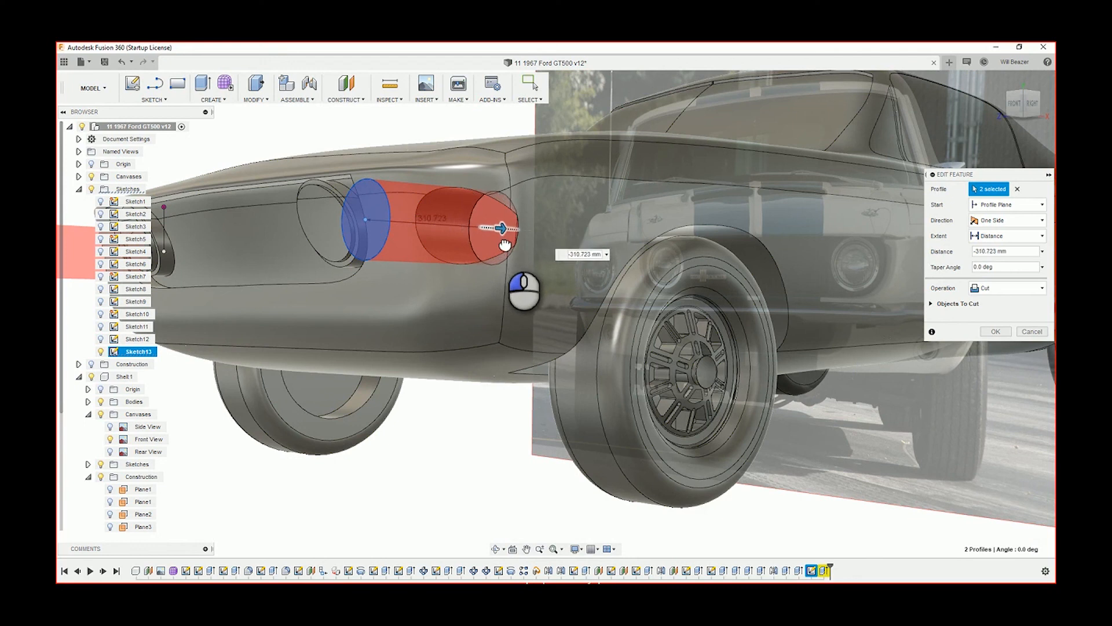
{"action": "scroll", "coordinate": [504, 255], "scroll_direction": "down", "scroll_amount": 5}
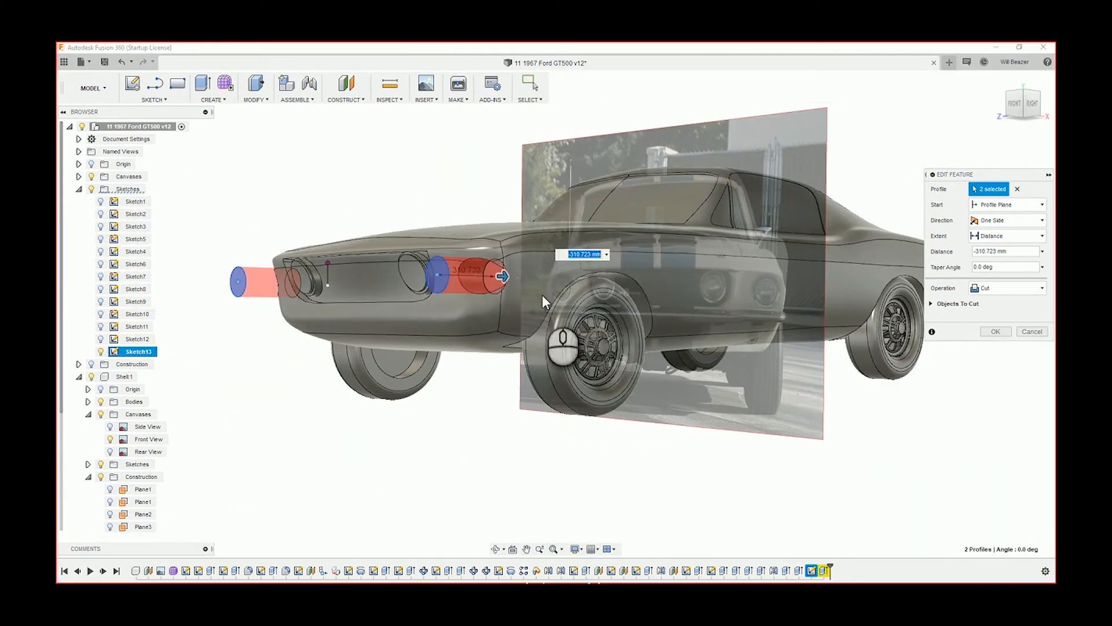
{"action": "scroll", "coordinate": [514, 278], "scroll_direction": "up", "scroll_amount": 3}
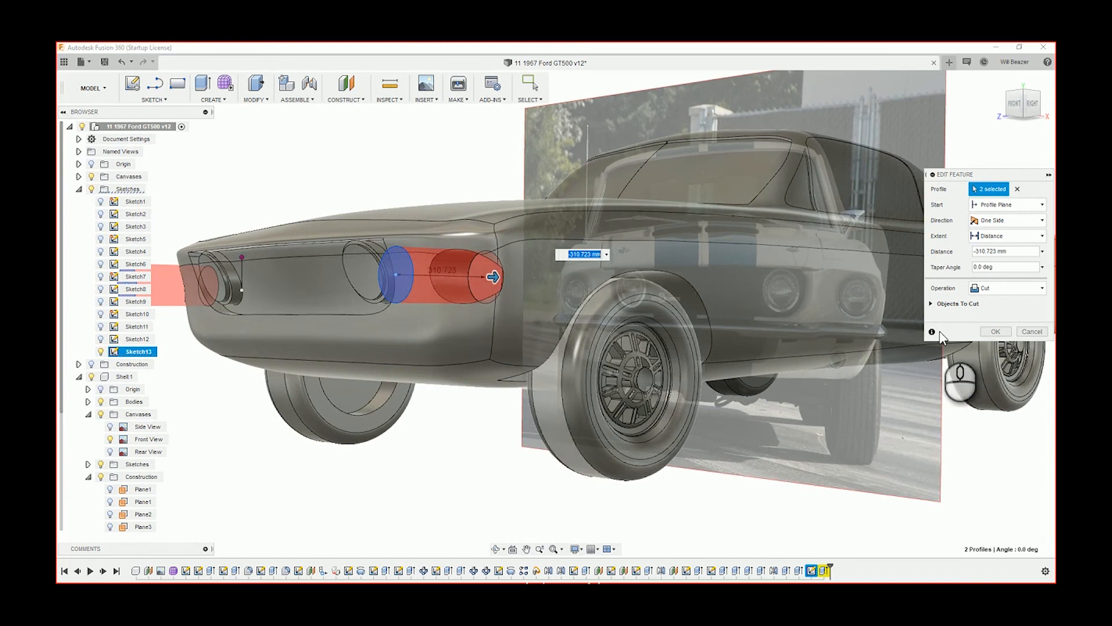
{"action": "left_click", "coordinate": [995, 331]}
{"action": "scroll", "coordinate": [520, 347], "scroll_direction": "down", "scroll_amount": 2}
{"action": "key", "text": "Escape"}
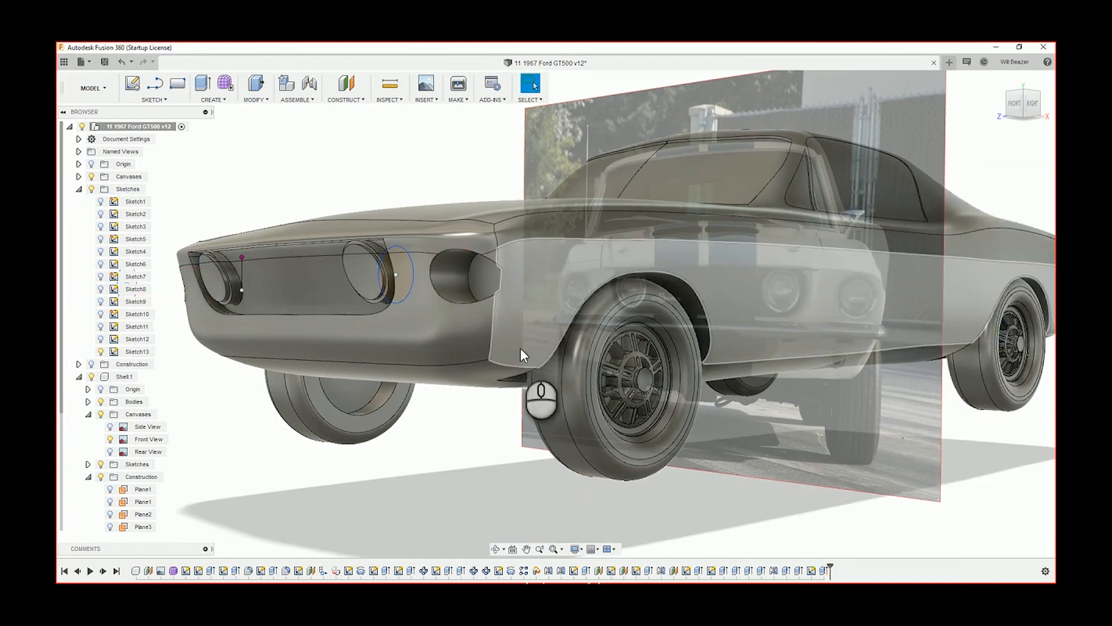
Step: Edit Sketch13 and dimension the left-hand headlight circle's centre 740 mm horizontally from the centre-line point
{"action": "mouse_move", "coordinate": [524, 346]}
{"action": "middle_mouse_down", "text": "shift"}
{"action": "mouse_move", "coordinate": [548, 346]}
{"action": "mouse_move", "coordinate": [500, 343]}
{"action": "mouse_move", "coordinate": [563, 346]}
{"action": "mouse_move", "coordinate": [547, 348]}
{"action": "middle_mouse_up", "text": "shift"}
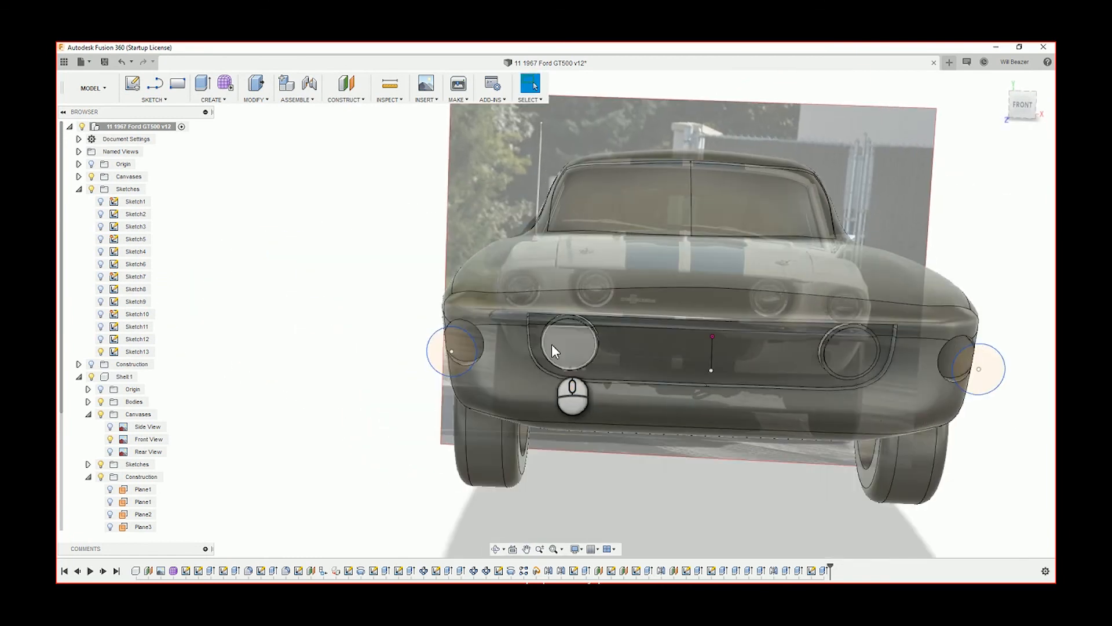
{"action": "right_click", "coordinate": [812, 571]}
{"action": "left_click", "coordinate": [834, 481]}
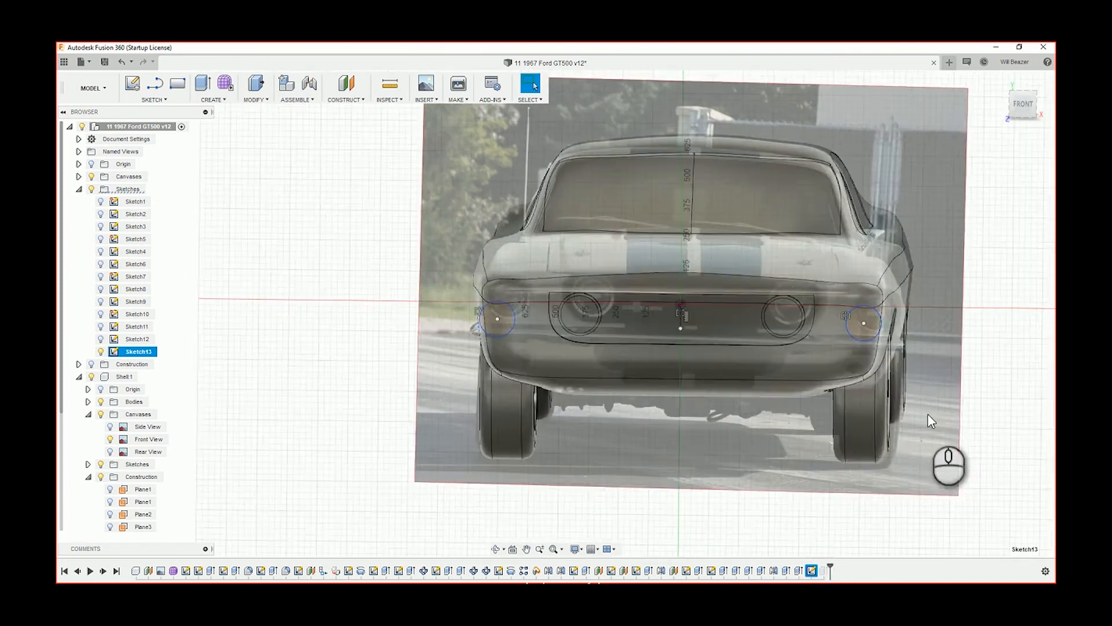
{"action": "scroll", "coordinate": [467, 290], "scroll_direction": "up", "scroll_amount": 5}
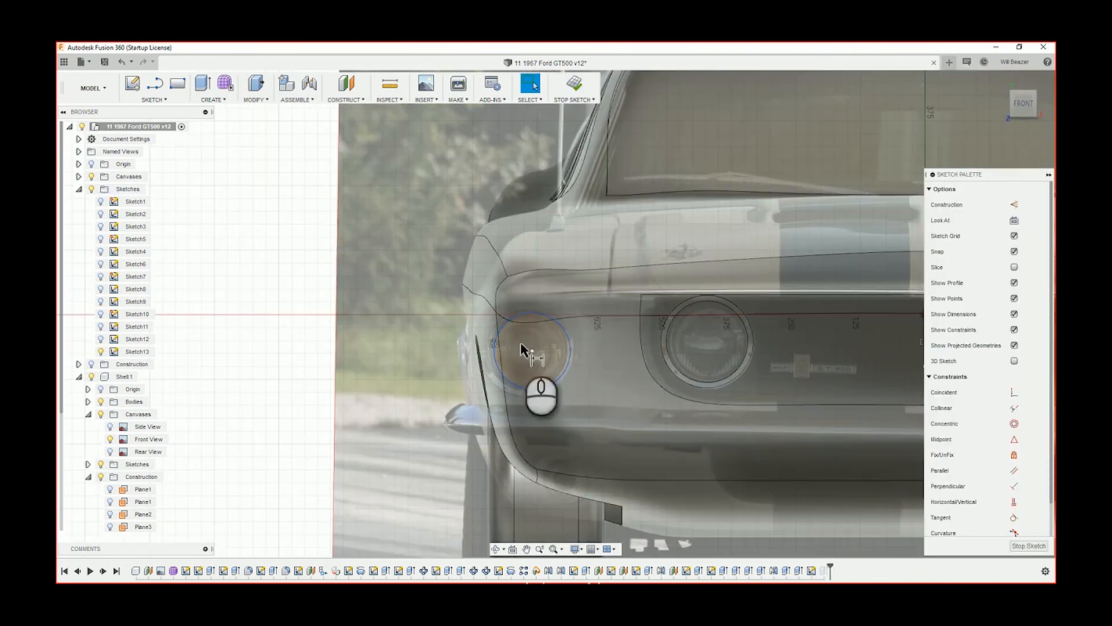
{"action": "scroll", "coordinate": [522, 349], "scroll_direction": "down", "scroll_amount": 4}
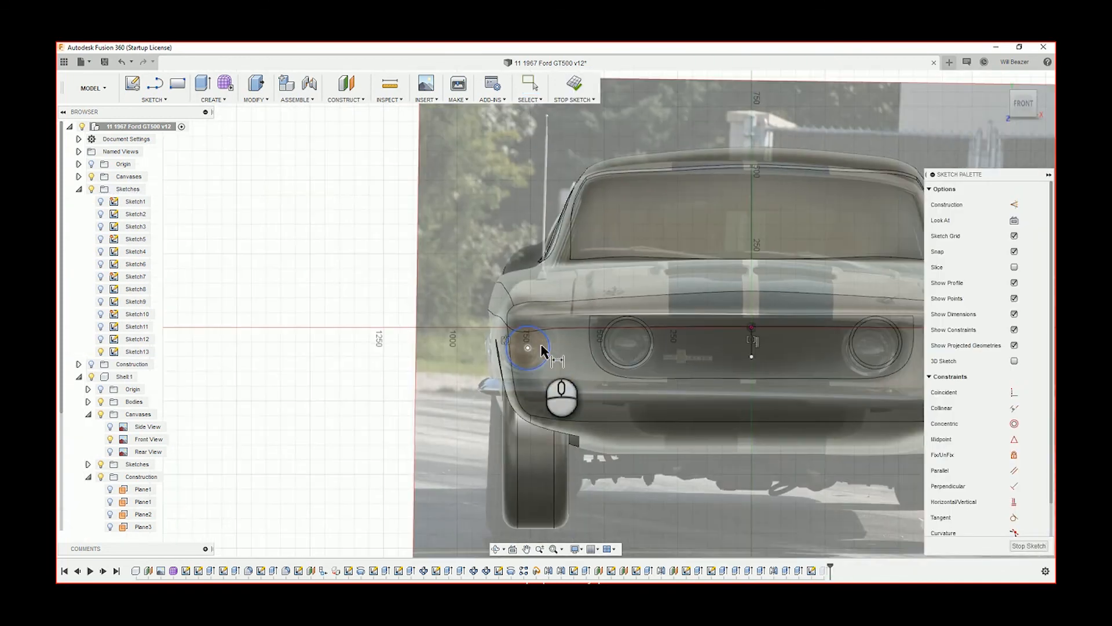
{"action": "left_click", "coordinate": [751, 356]}
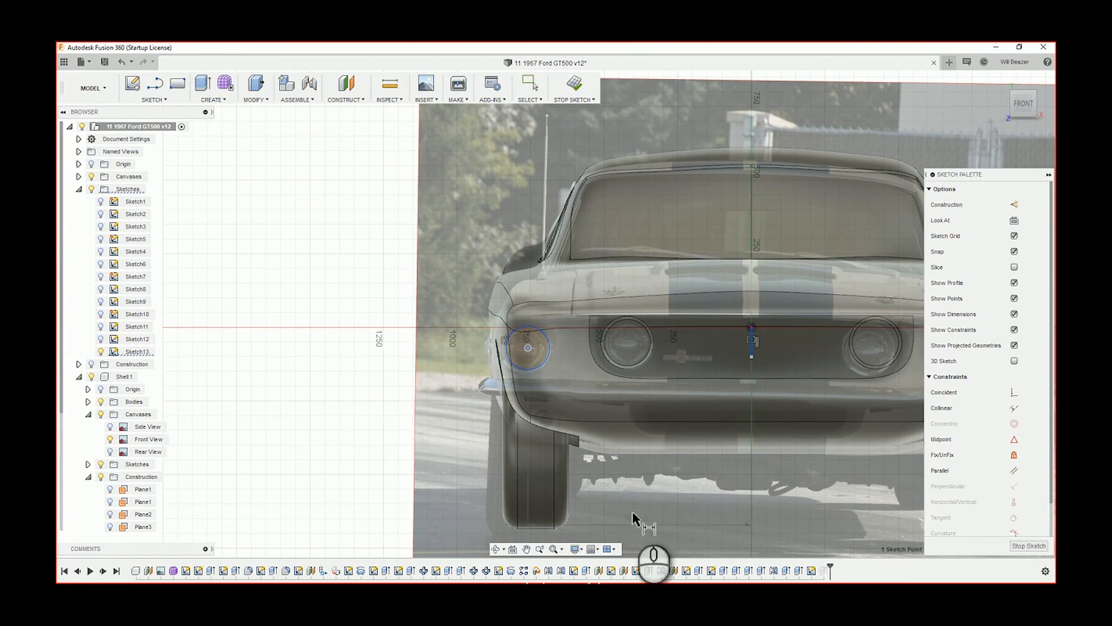
{"action": "middle_click_drag", "start_coordinate": [633, 515], "coordinate": [621, 367]}
{"action": "left_click", "coordinate": [614, 445]}
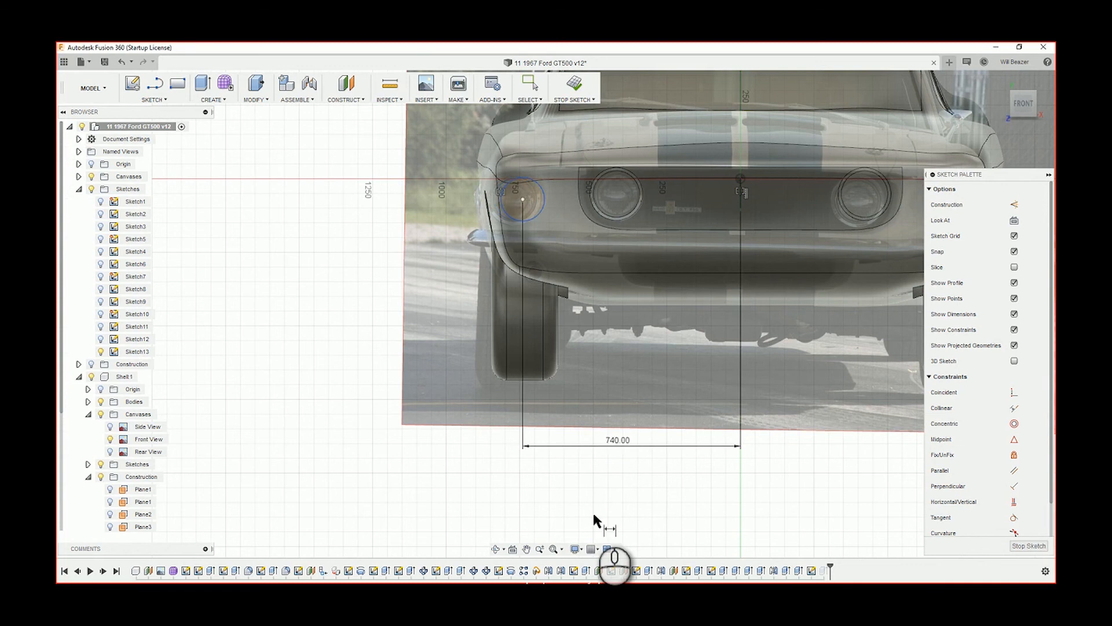
Step: Try to add a matching horizontal dimension between the right-hand headlight circle's centre and the centre-line point
{"action": "scroll", "coordinate": [608, 498], "scroll_direction": "down", "scroll_amount": 3}
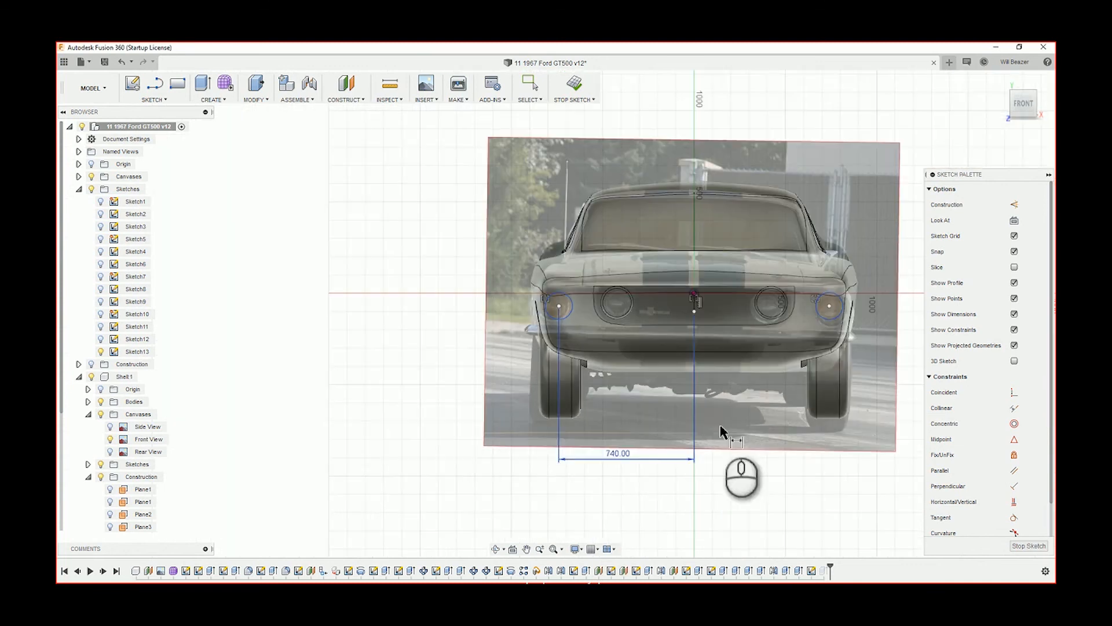
{"action": "left_click", "coordinate": [827, 308]}
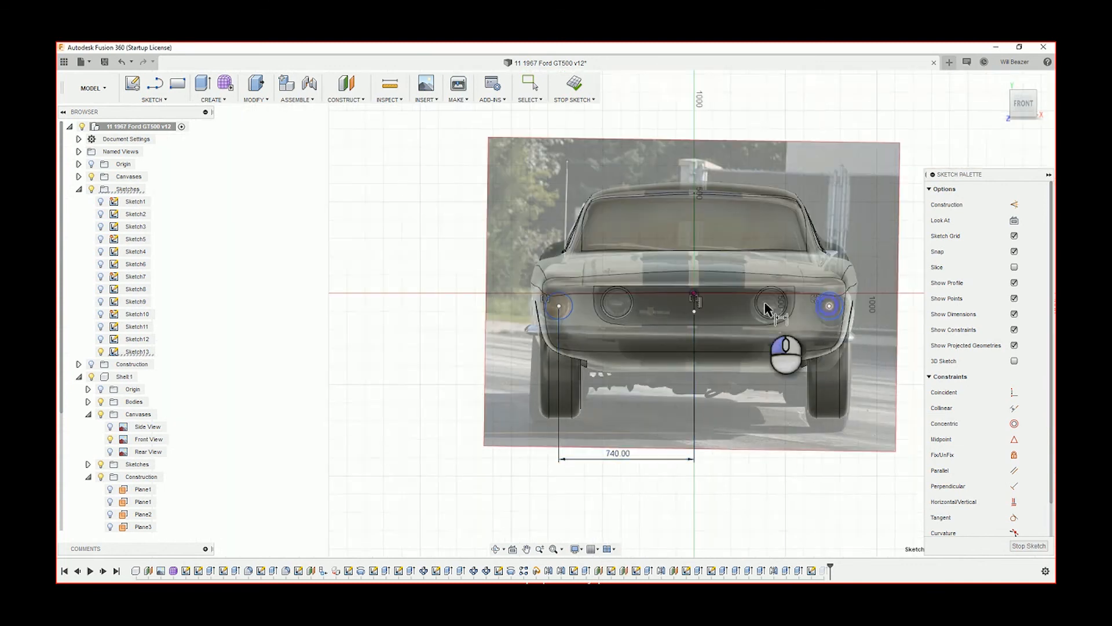
{"action": "left_click", "coordinate": [694, 312]}
{"action": "left_click", "coordinate": [732, 493]}
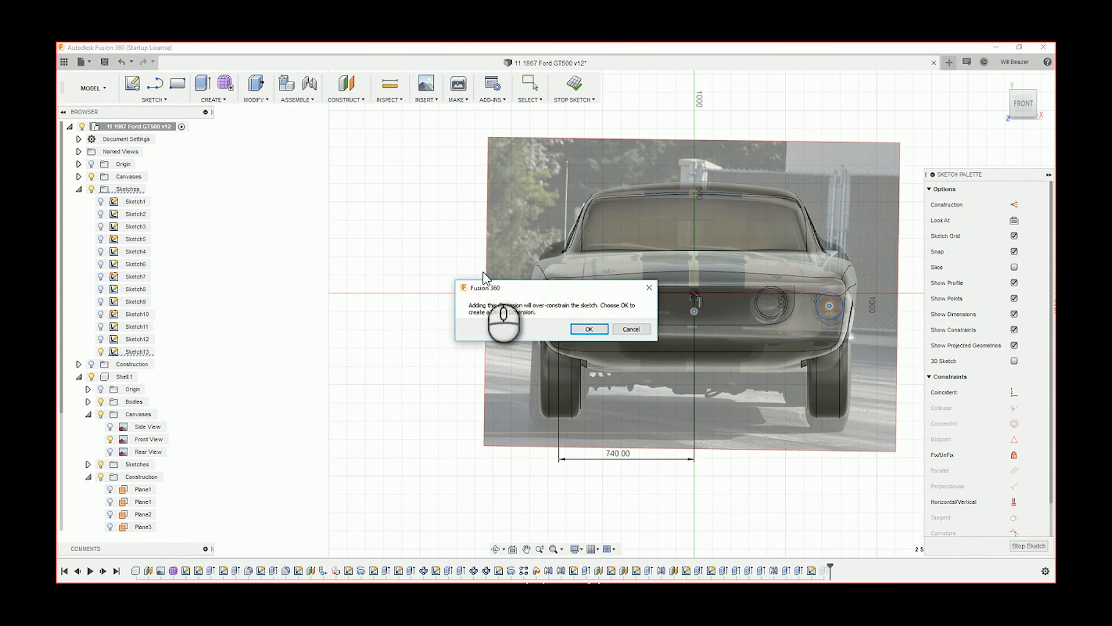
{"action": "left_click", "coordinate": [631, 329]}
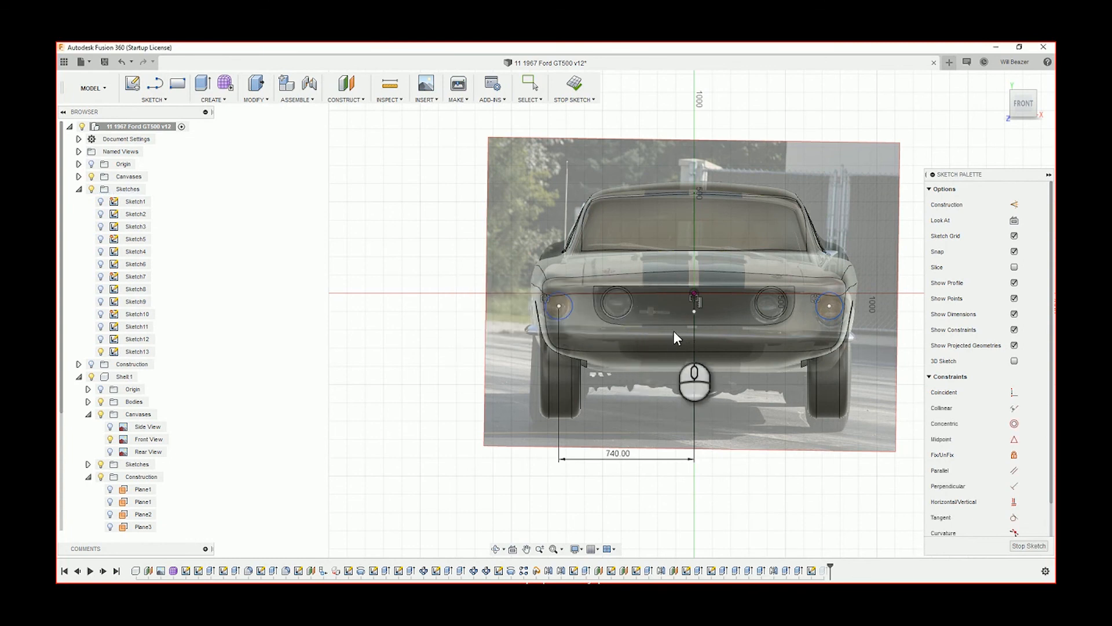
{"action": "key", "text": "Escape"}
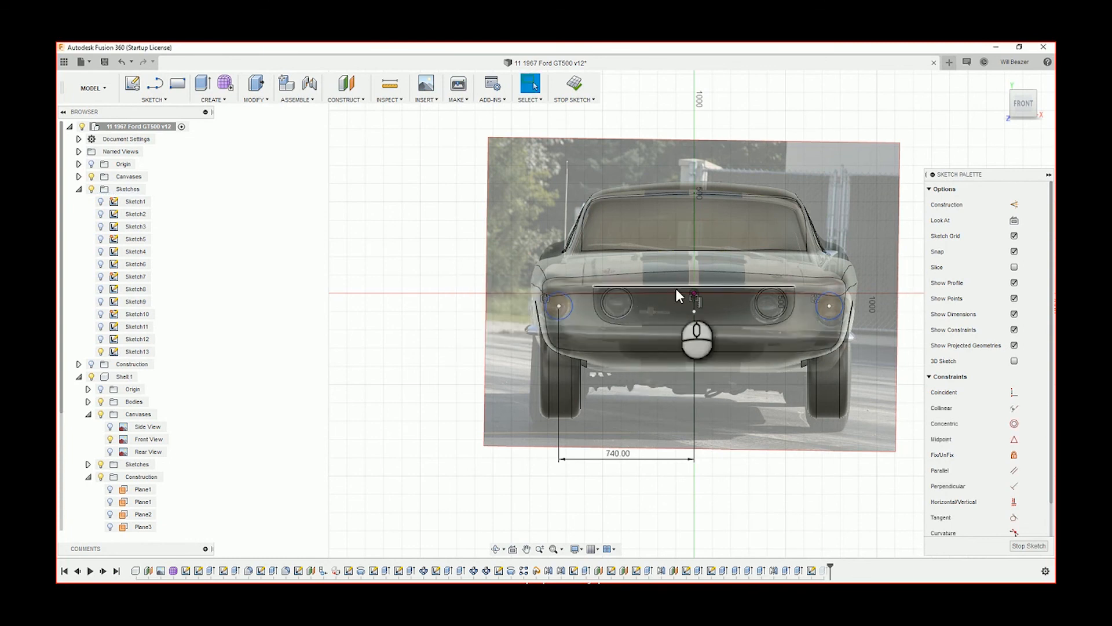
Step: Finish Sketch13 and set the cut distance of Extrude14 to -290 mm
{"action": "left_click", "coordinate": [580, 90]}
{"action": "scroll", "coordinate": [728, 481], "scroll_direction": "up", "scroll_amount": 3}
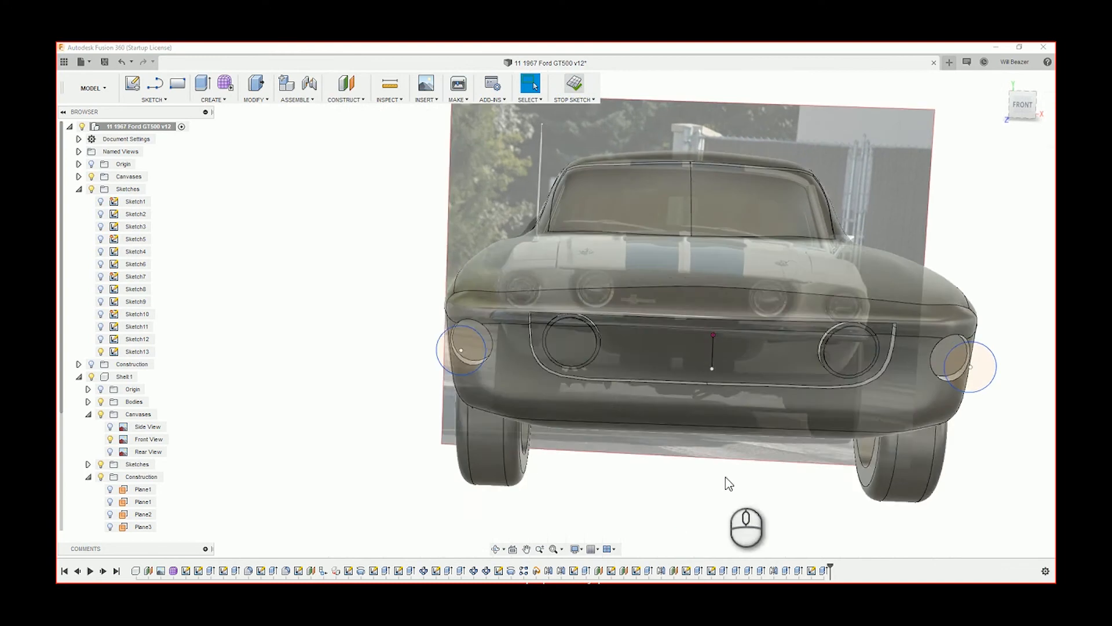
{"action": "mouse_move", "coordinate": [777, 437]}
{"action": "middle_mouse_down", "text": "shift"}
{"action": "mouse_move", "coordinate": [716, 438]}
{"action": "mouse_move", "coordinate": [700, 458]}
{"action": "middle_mouse_up", "text": "shift"}
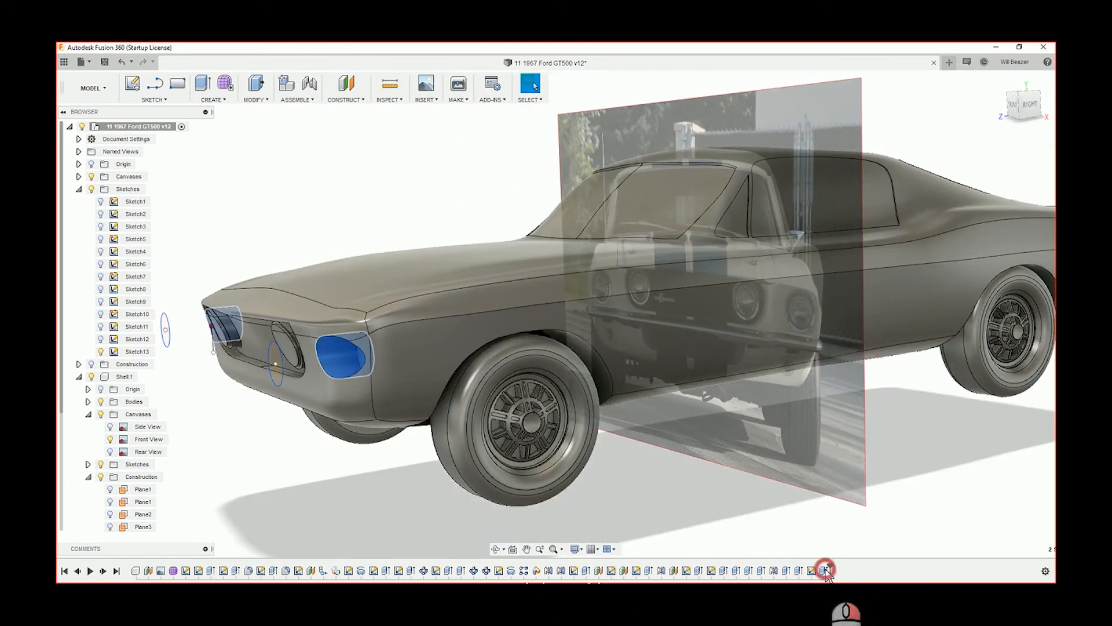
{"action": "right_click", "coordinate": [826, 570]}
{"action": "left_click", "coordinate": [849, 461]}
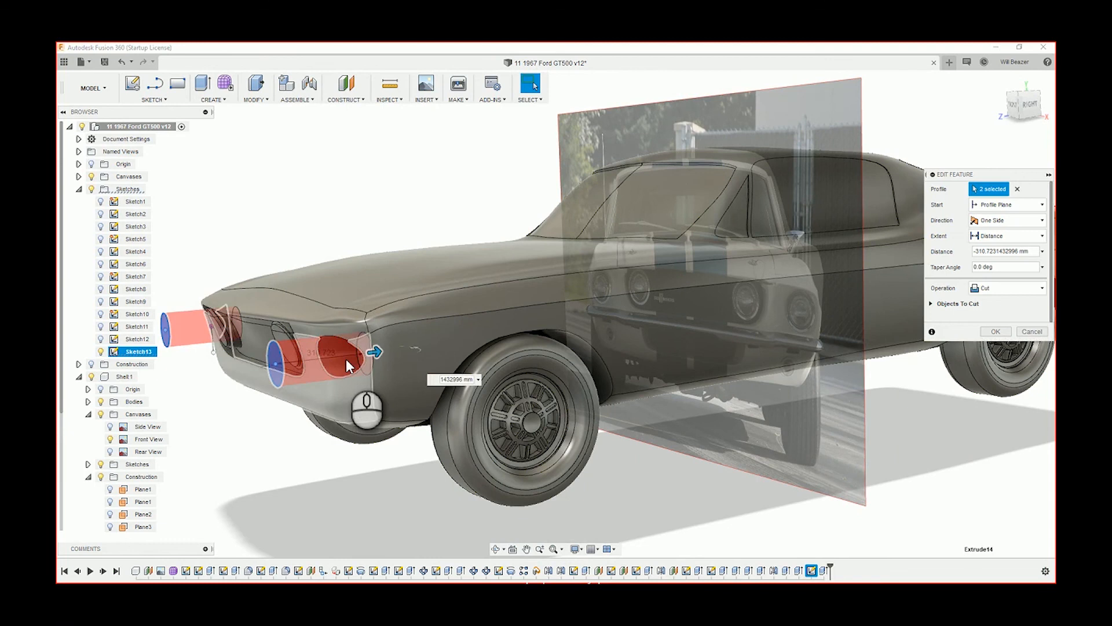
{"action": "scroll", "coordinate": [347, 358], "scroll_direction": "up", "scroll_amount": 4}
{"action": "left_click_drag", "start_coordinate": [416, 340], "coordinate": [404, 346]}
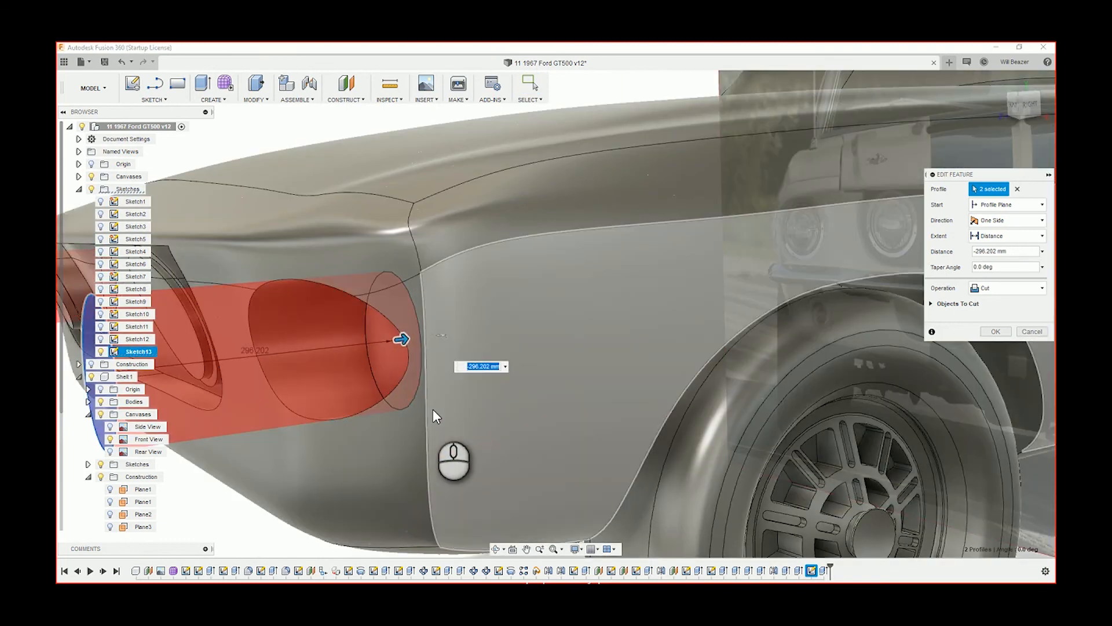
{"action": "type", "text": "-290"}
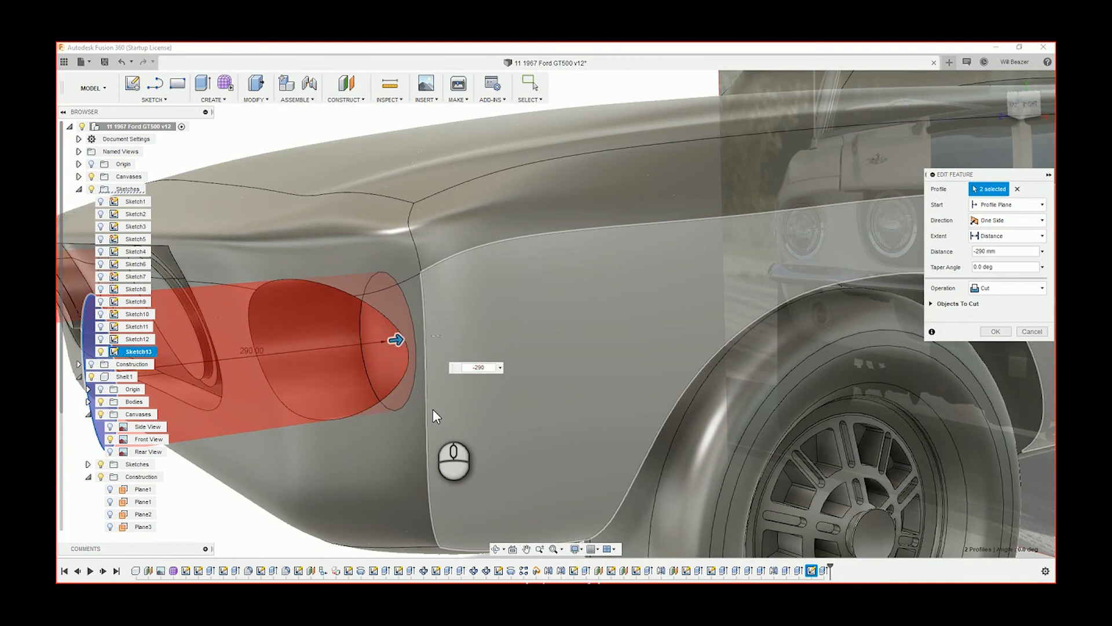
{"action": "key", "text": "Return"}
{"action": "scroll", "coordinate": [440, 393], "scroll_direction": "down", "scroll_amount": 5}
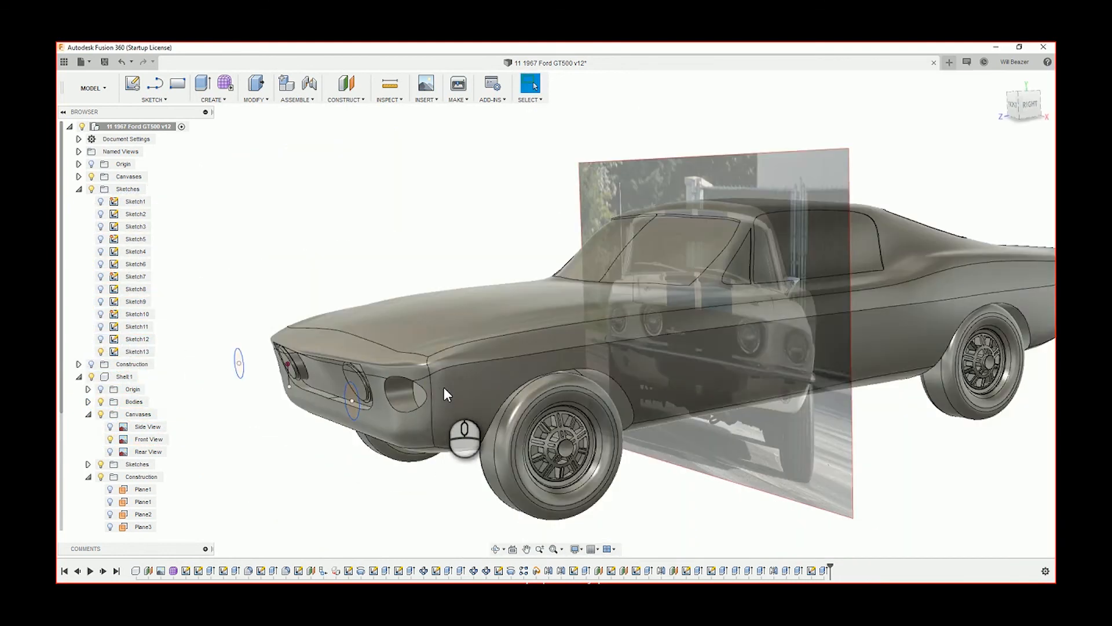
Step: Hide Sketch13 and the Front View canvas and check the headlight recesses from the front
{"action": "mouse_move", "coordinate": [445, 387]}
{"action": "middle_mouse_down", "text": "shift"}
{"action": "mouse_move", "coordinate": [486, 373]}
{"action": "mouse_move", "coordinate": [482, 384]}
{"action": "middle_mouse_up", "text": "shift"}
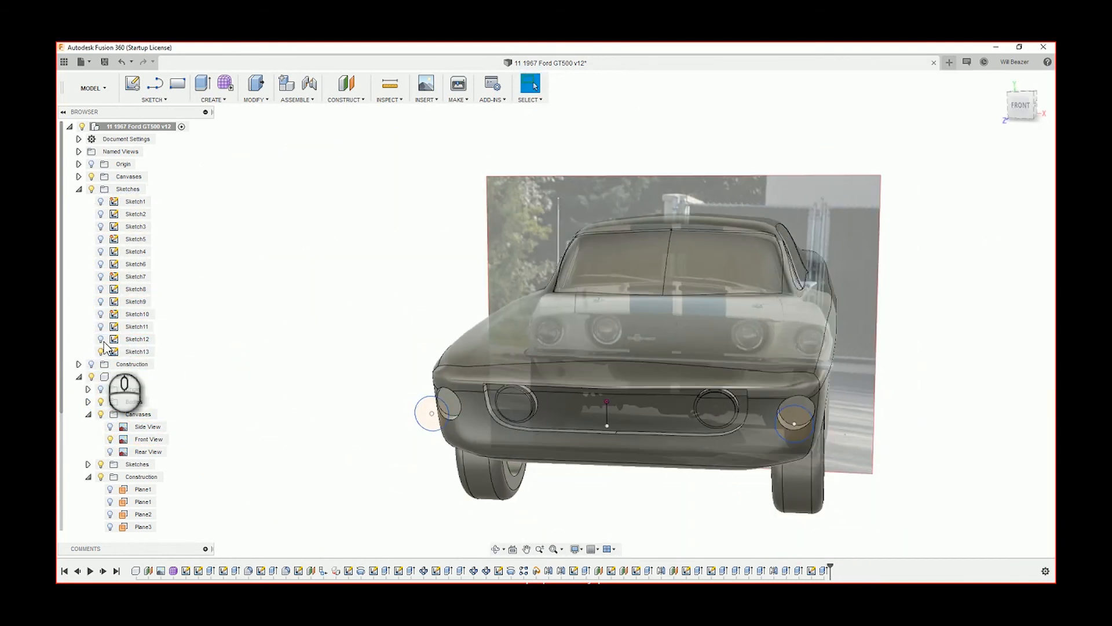
{"action": "left_click", "coordinate": [102, 350]}
{"action": "middle_click_drag", "start_coordinate": [313, 308], "coordinate": [356, 306], "text": "shift"}
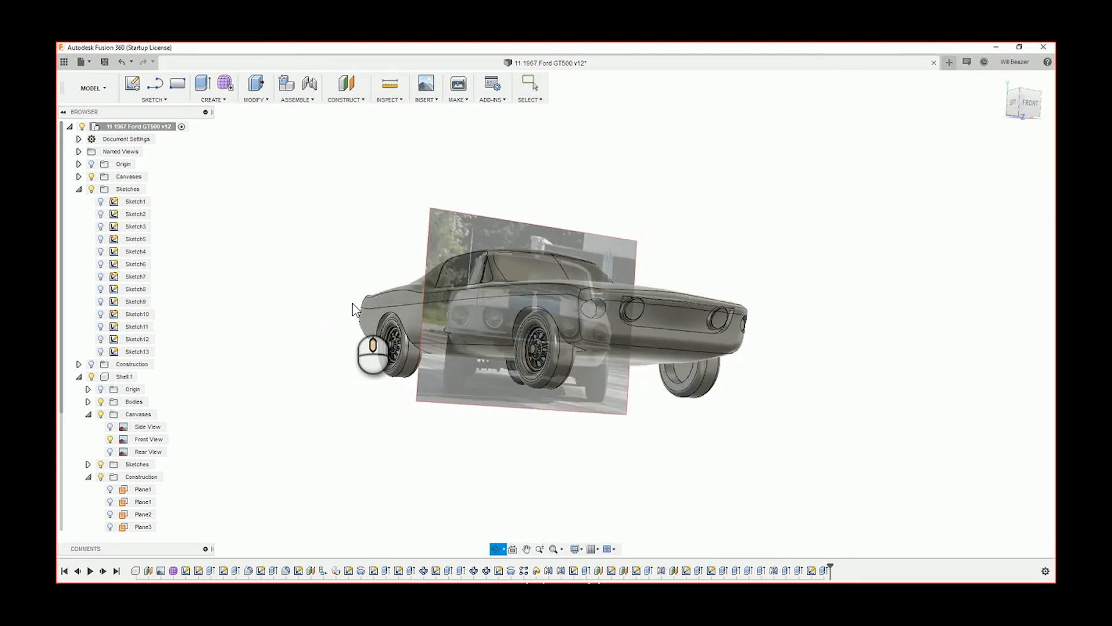
{"action": "left_click", "coordinate": [110, 439]}
{"action": "middle_click_drag", "start_coordinate": [618, 380], "coordinate": [594, 390], "text": "shift"}
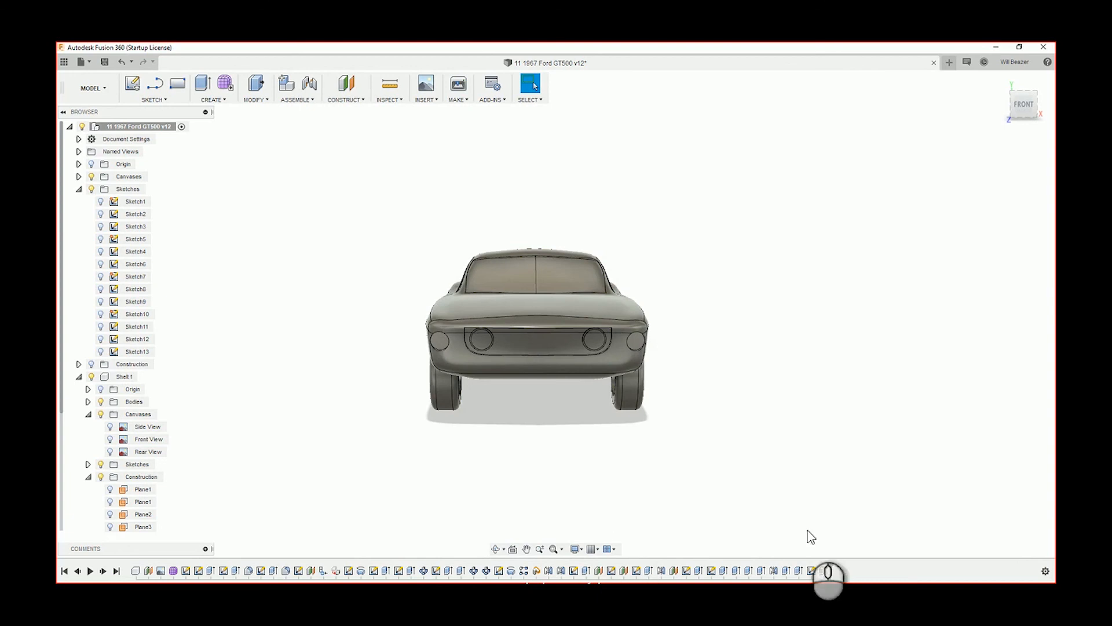
Step: Edit Sketch13 and dimension the left-hand headlight circle's centre 50 mm vertically from the lower centre-line point
{"action": "right_click", "coordinate": [810, 570]}
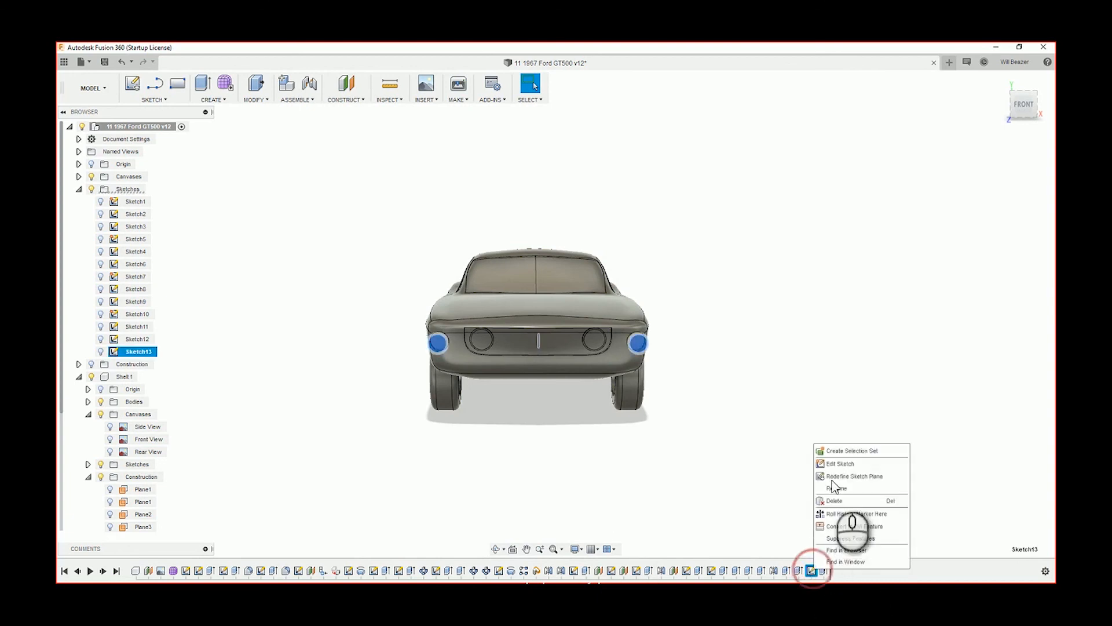
{"action": "left_click", "coordinate": [839, 464]}
{"action": "scroll", "coordinate": [461, 327], "scroll_direction": "up", "scroll_amount": 5}
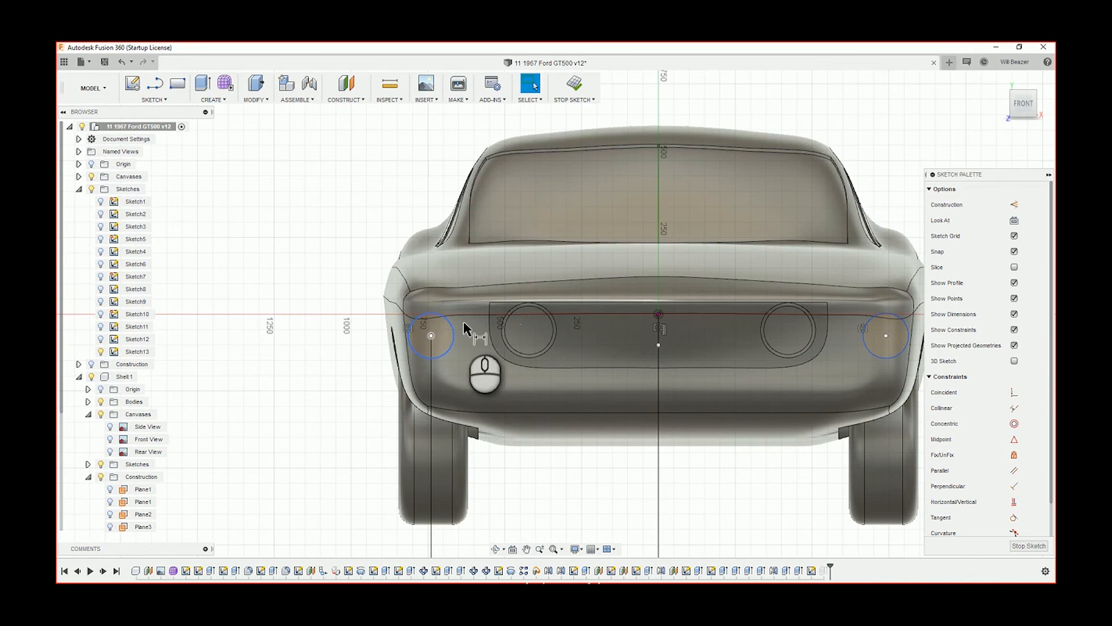
{"action": "key", "text": "d"}
{"action": "left_click", "coordinate": [659, 345]}
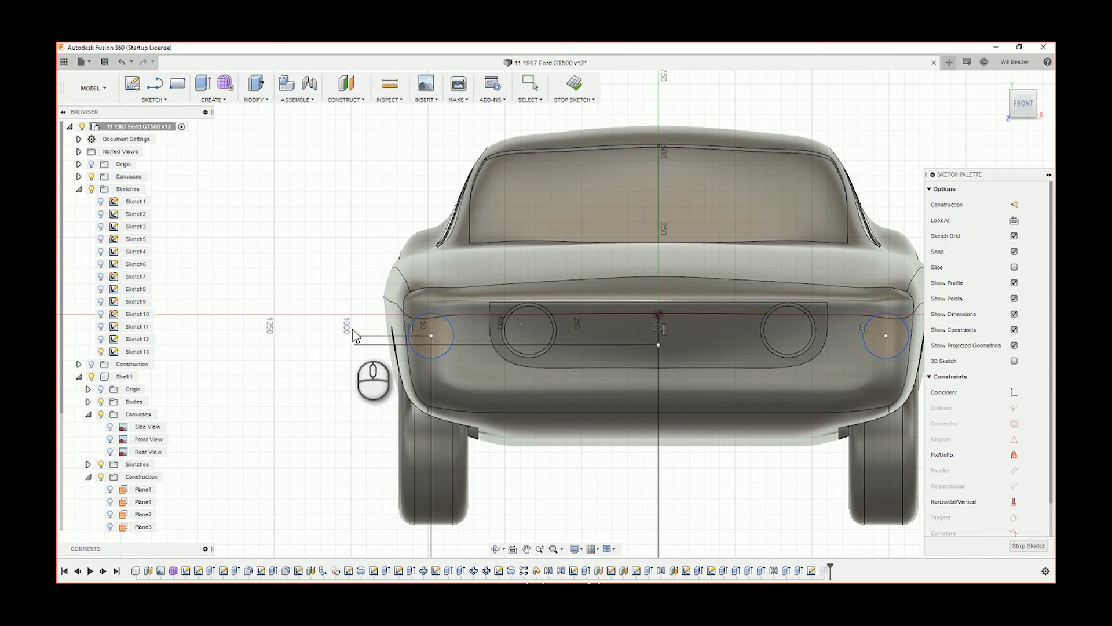
{"action": "scroll", "coordinate": [347, 341], "scroll_direction": "up", "scroll_amount": 5}
{"action": "left_click", "coordinate": [394, 344]}
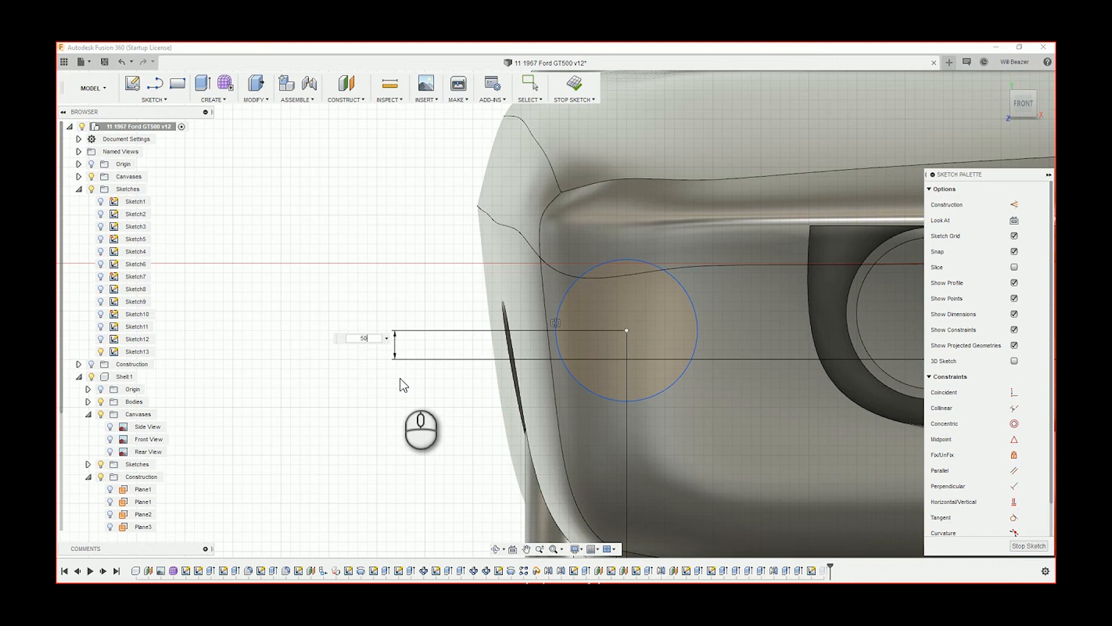
{"action": "key", "text": "Return"}
{"action": "scroll", "coordinate": [409, 388], "scroll_direction": "down", "scroll_amount": 5}
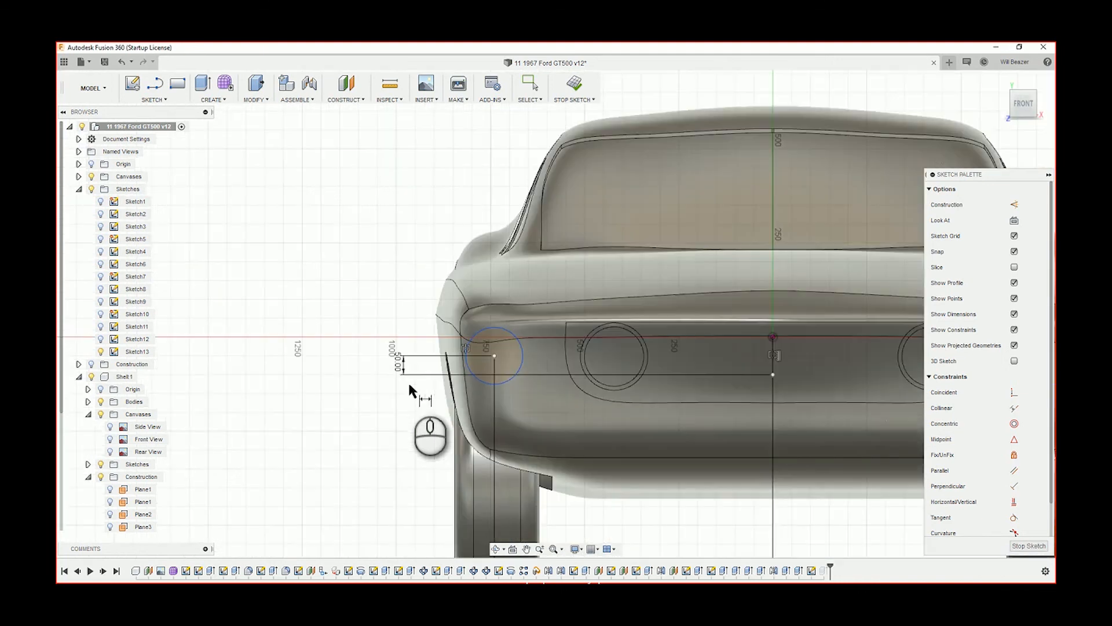
Step: Finish editing Sketch13 to update both outer headlight cuts on the car's front
{"action": "scroll", "coordinate": [409, 389], "scroll_direction": "down", "scroll_amount": 3}
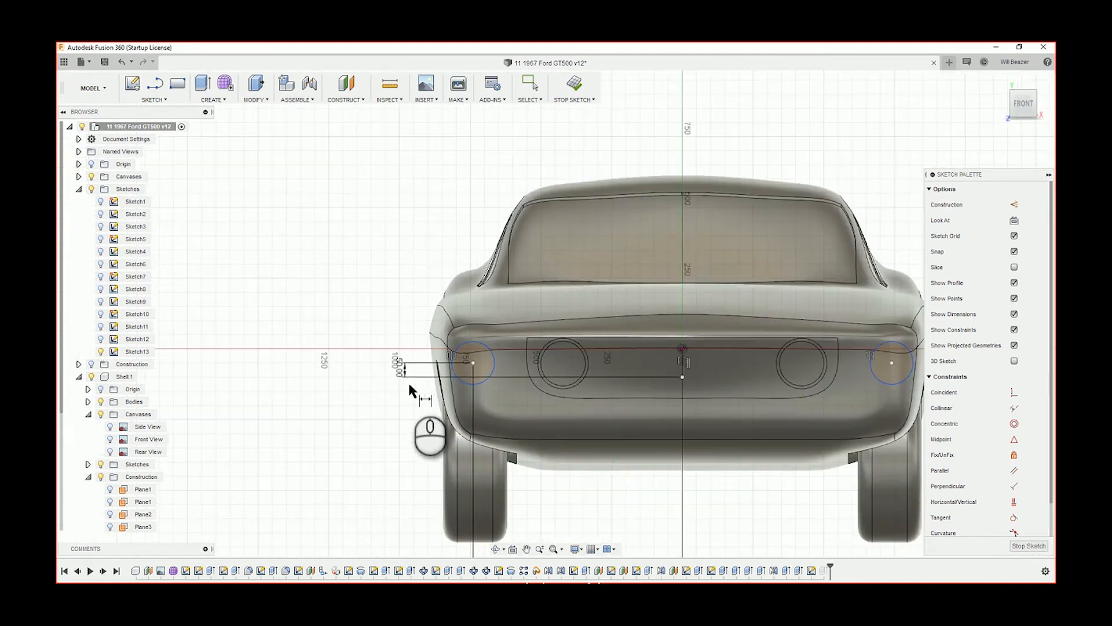
{"action": "left_click", "coordinate": [575, 87]}
{"action": "scroll", "coordinate": [665, 258], "scroll_direction": "down", "scroll_amount": 5}
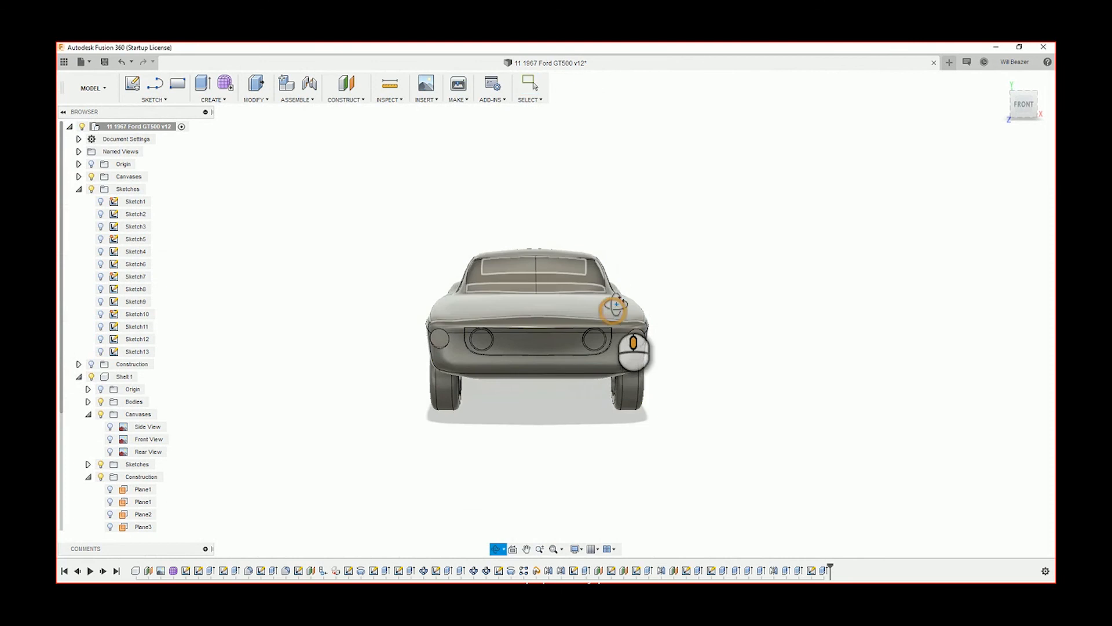
Step: Examine the position and depth of both outer headlight recesses from the front and from either side of the car
{"action": "middle_click_drag", "start_coordinate": [617, 304], "coordinate": [598, 325], "text": "shift"}
{"action": "scroll", "coordinate": [544, 378], "scroll_direction": "up", "scroll_amount": 10}
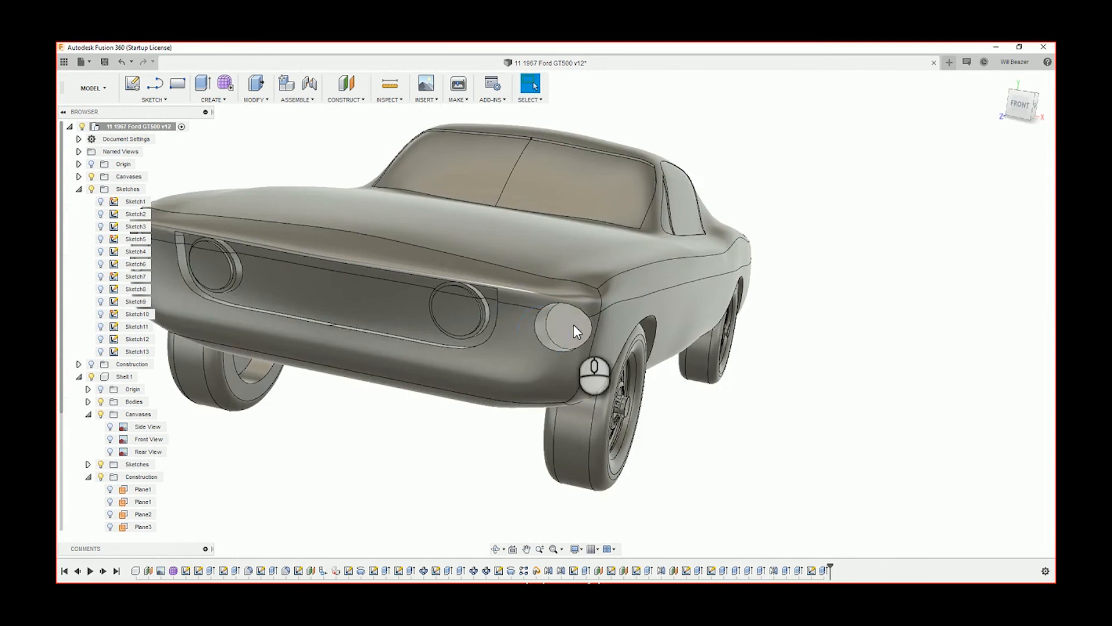
{"action": "scroll", "coordinate": [682, 372], "scroll_direction": "down", "scroll_amount": 6}
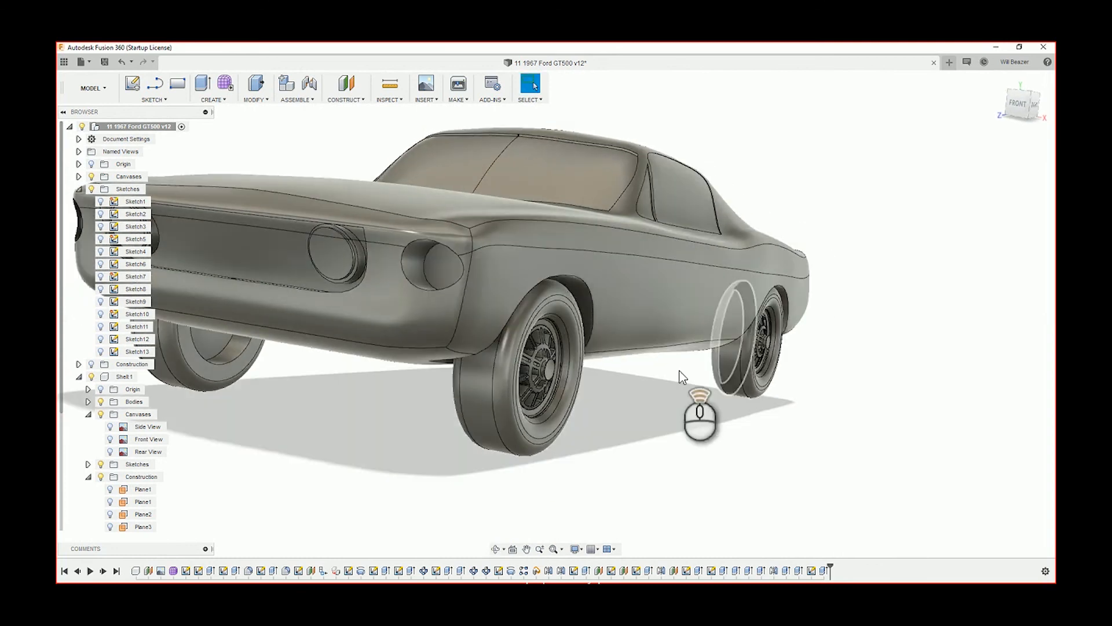
{"action": "middle_click_drag", "start_coordinate": [712, 377], "coordinate": [509, 222], "text": "shift"}
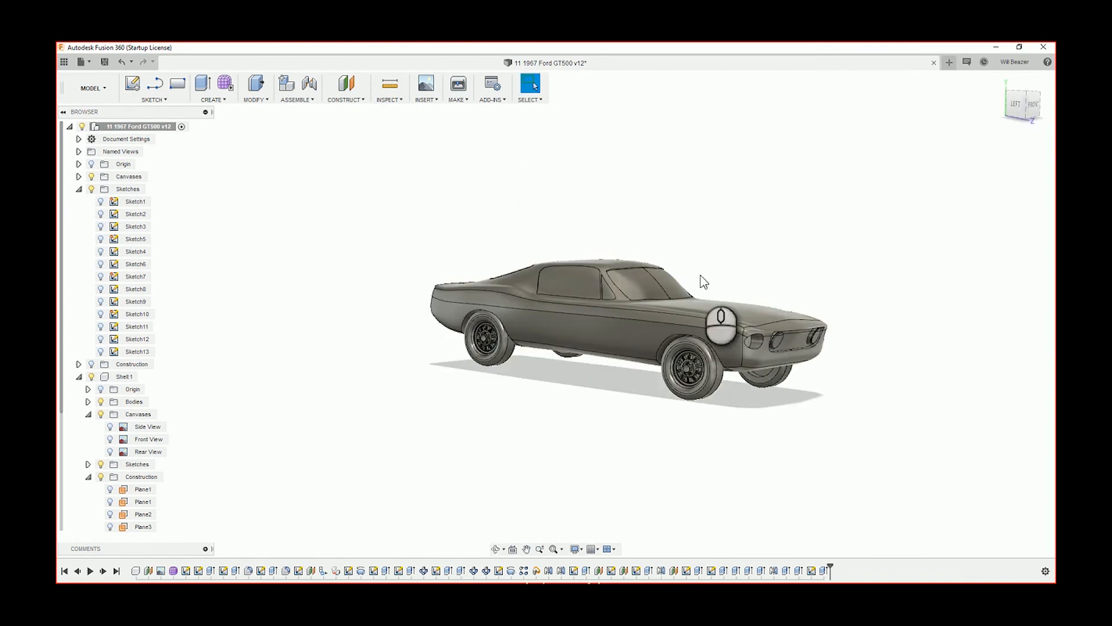
{"action": "scroll", "coordinate": [760, 344], "scroll_direction": "up", "scroll_amount": 8}
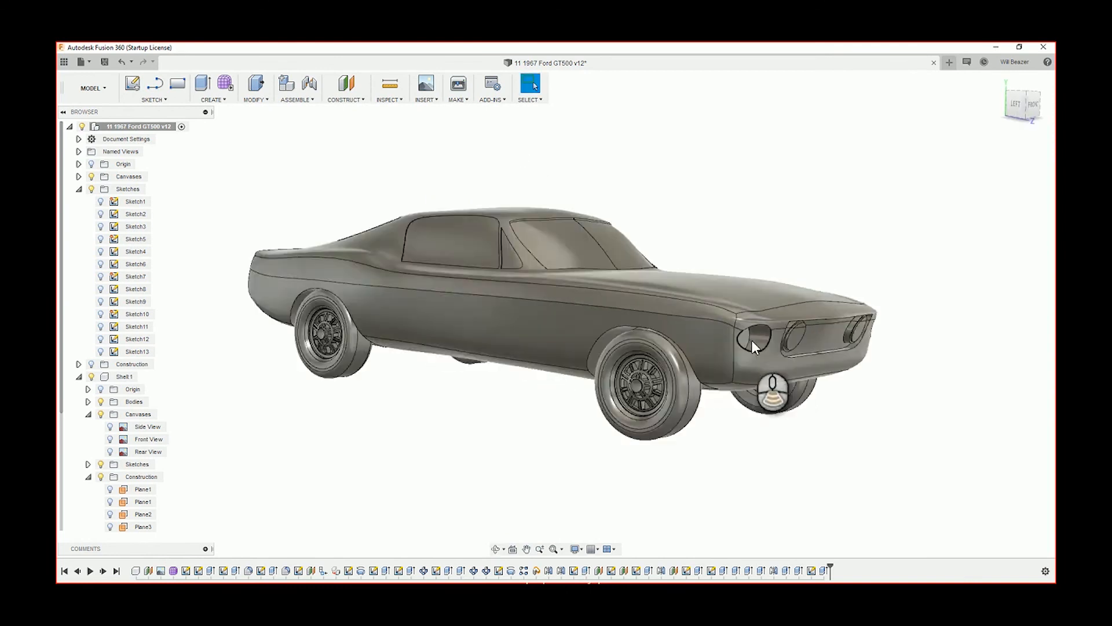
{"action": "scroll", "coordinate": [456, 215], "scroll_direction": "down", "scroll_amount": 6}
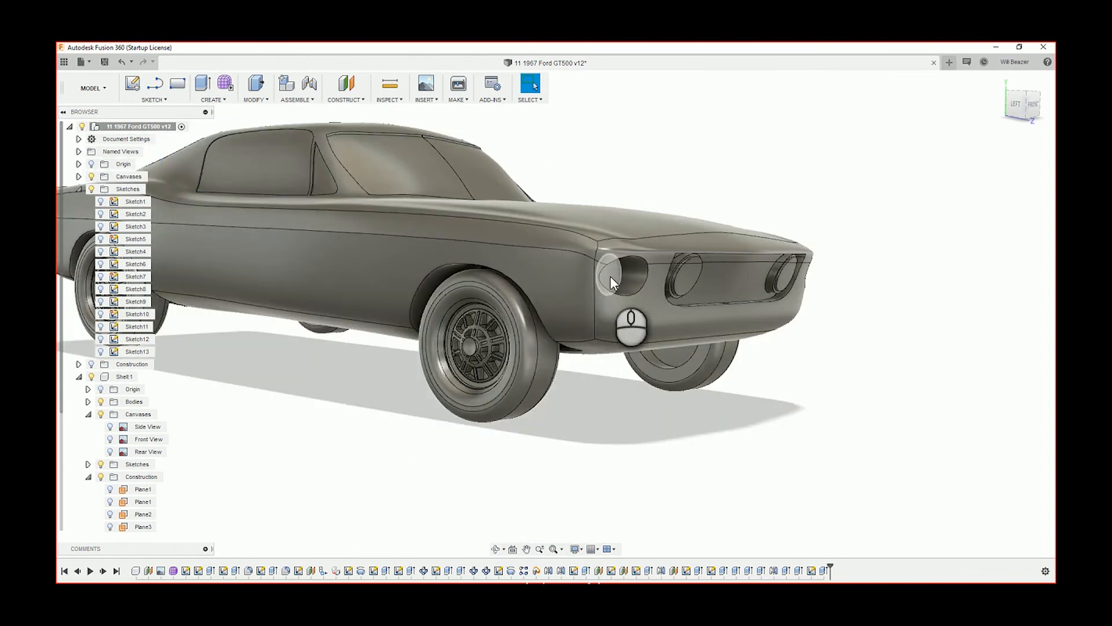
{"action": "middle_click_drag", "start_coordinate": [602, 383], "coordinate": [569, 384], "text": "shift"}
{"action": "scroll", "coordinate": [377, 321], "scroll_direction": "up", "scroll_amount": 3}
{"action": "middle_click_drag", "start_coordinate": [377, 321], "coordinate": [433, 323], "text": "shift"}
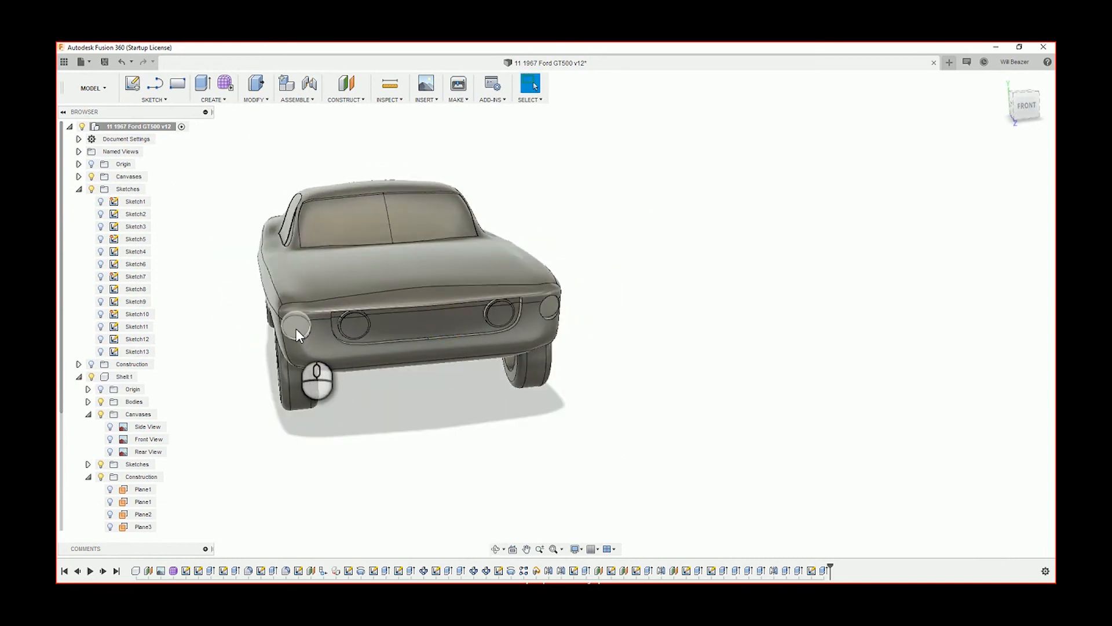
{"action": "scroll", "coordinate": [296, 329], "scroll_direction": "down", "scroll_amount": 2}
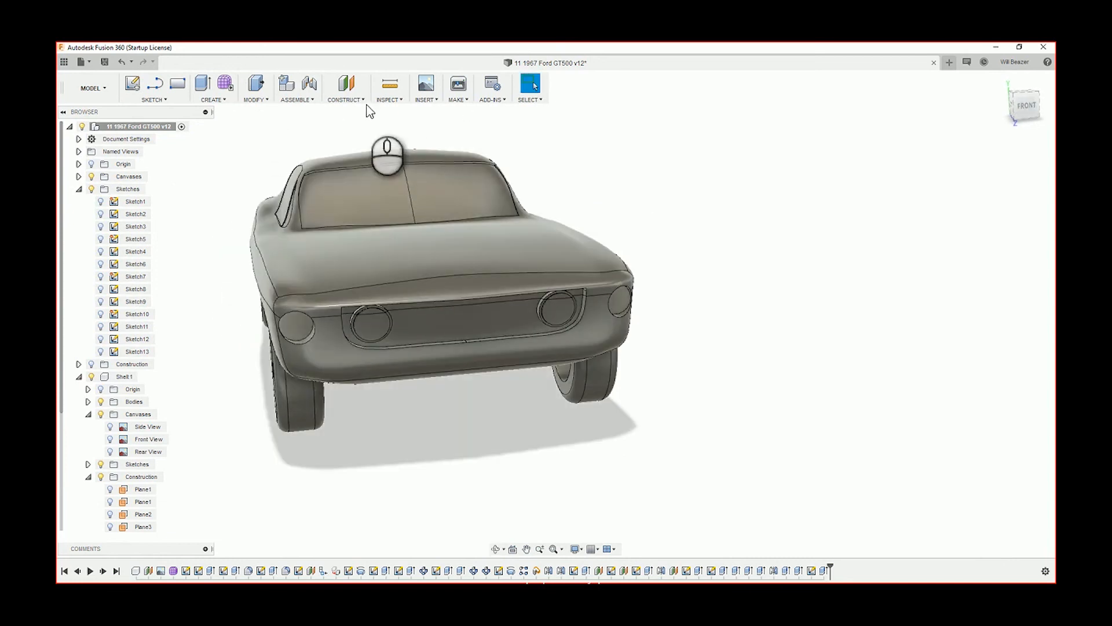